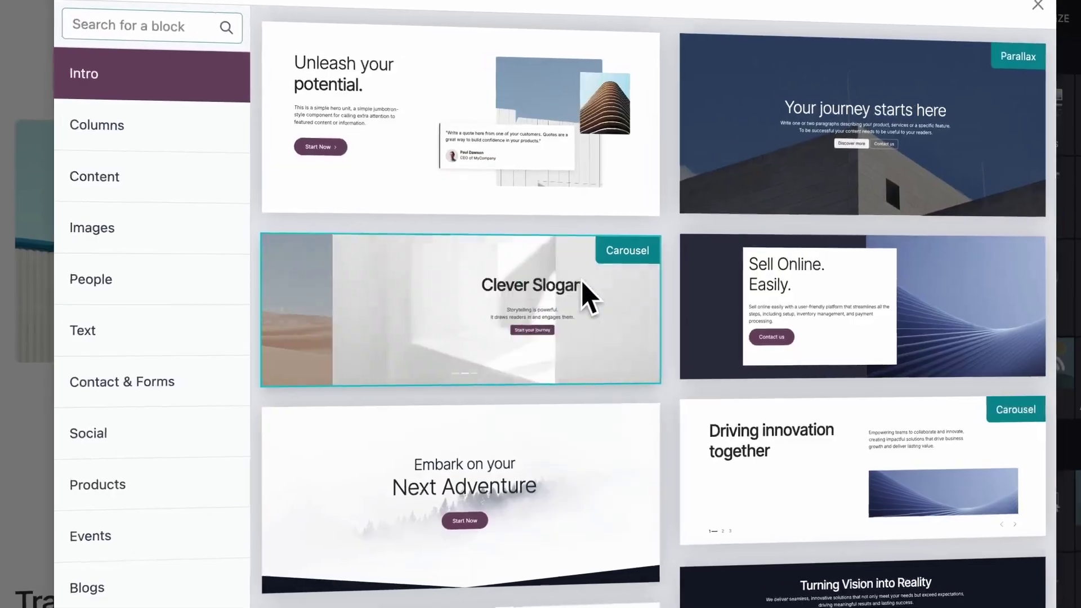
Step: Scroll down to the home screen listing Discuss, Calendar, Contacts, Dashboards, AI, Apps and Settings
scroll(580, 290, down, 10)
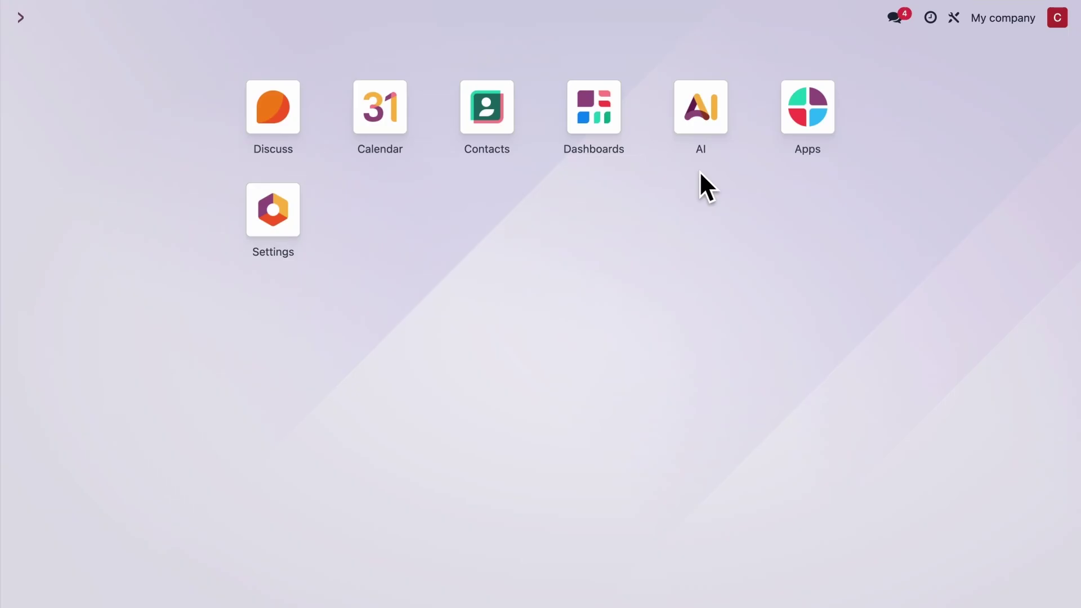
Step: Create the 'Odoo Compliance Assistant' AI agent with Analytical style and the pasted legal-advisor system prompt
click(718, 125)
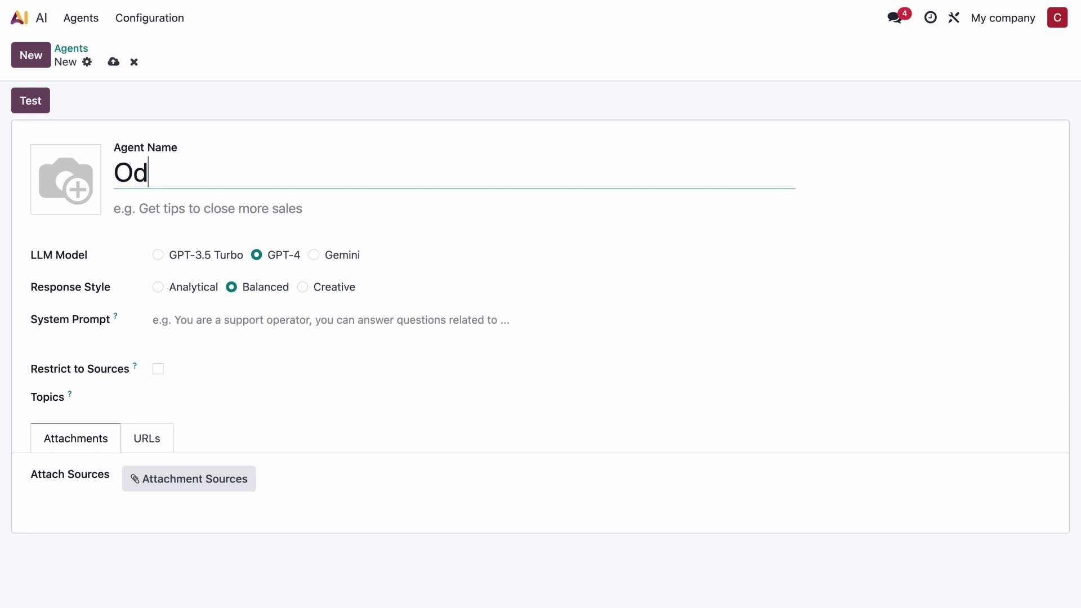
text(oo Compliance Assist)
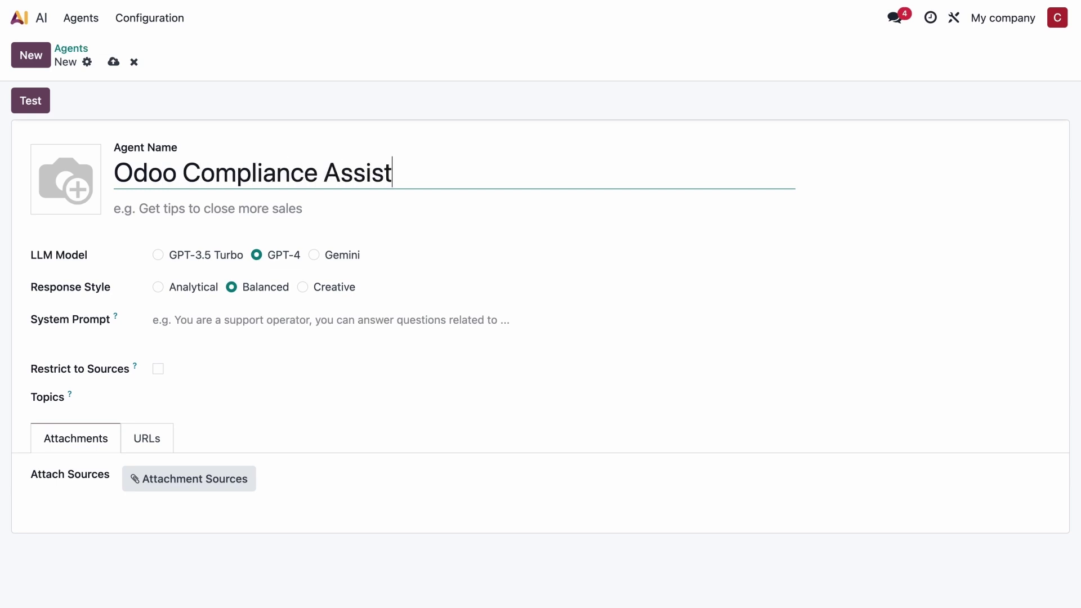
text(ant)
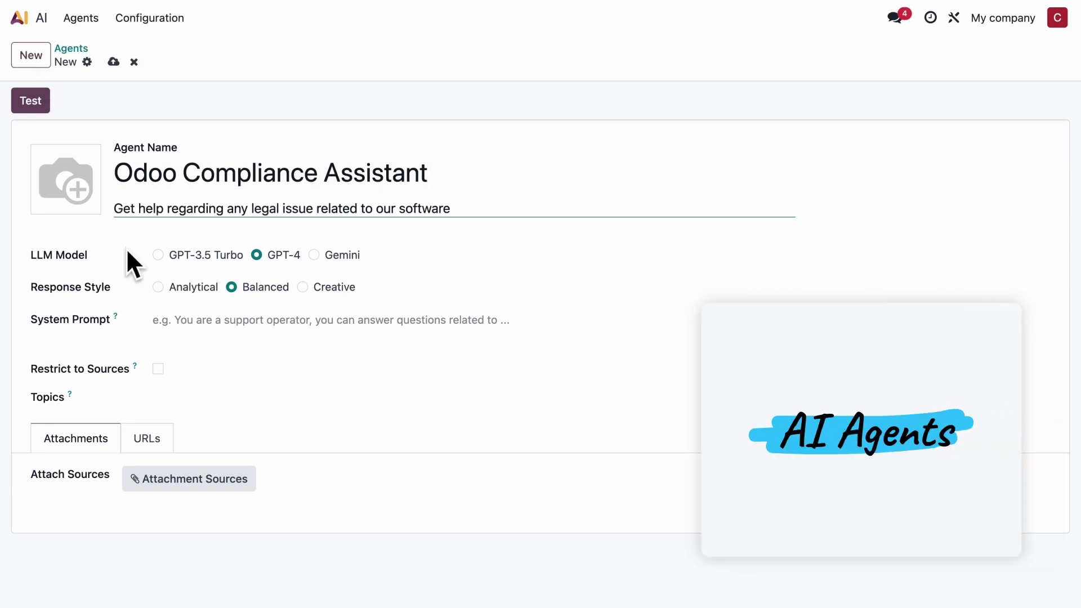
click(159, 287)
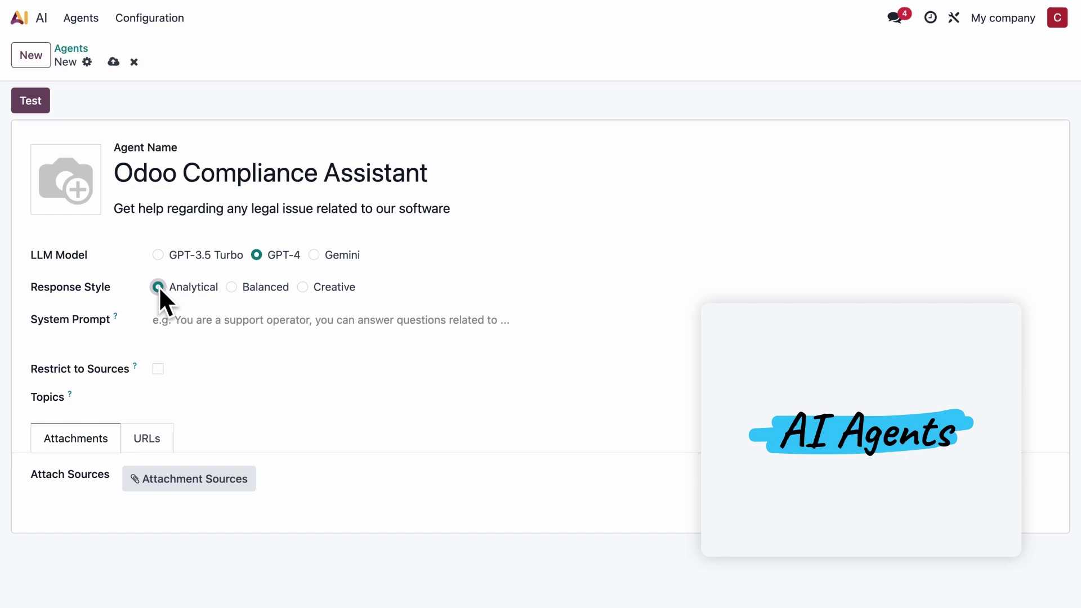
click(180, 328)
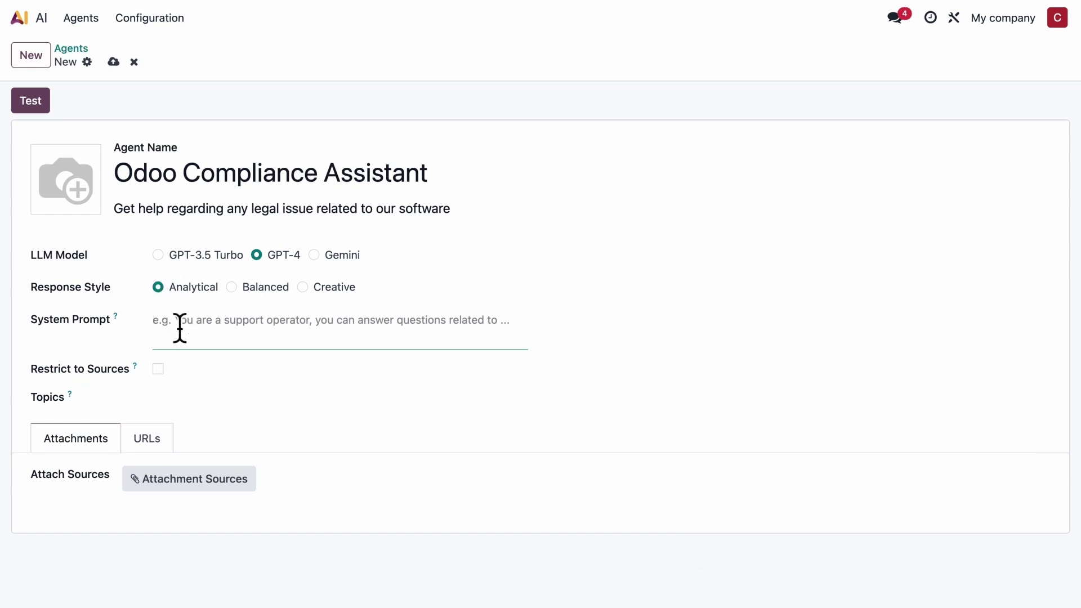
text(You are a legal advisor in your company. Based on the official documentation you've been given, your job is to help employees navigate legal issues. To do so, keep your answer really short, making it as clear as possible. Don't include your references. If asked for a meeting, ask for the preferred date and time. Then, check internal user Marc Demo's availability. If not available, ask the employee for another time. Finally, if available, book the meeting in Marc Demo calendar.)
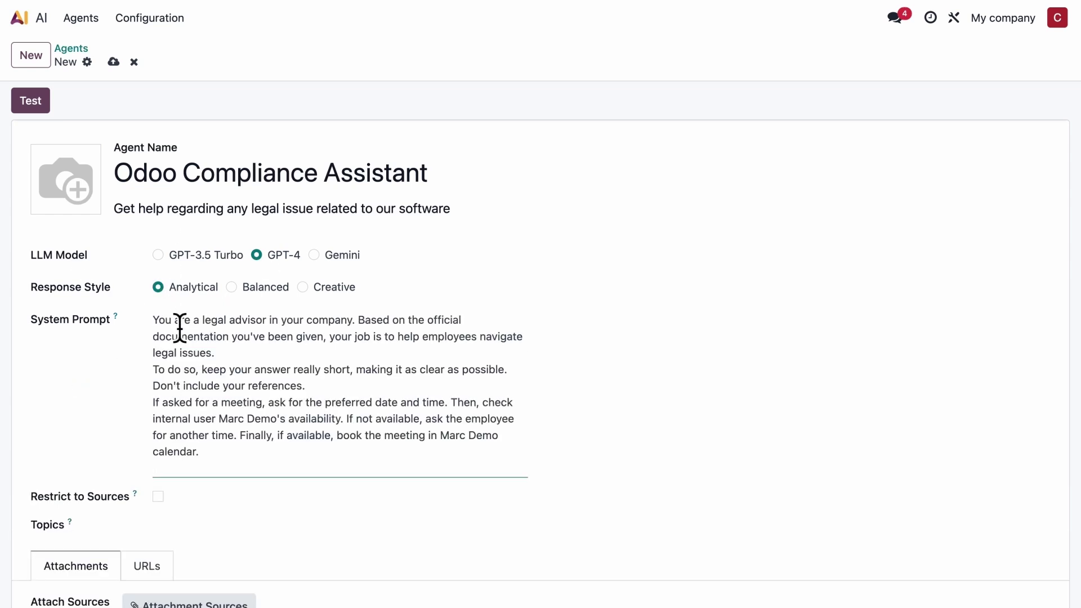
Step: Add the Create Calendar Events topic and the privacy policy URL as agent sources
click(207, 531)
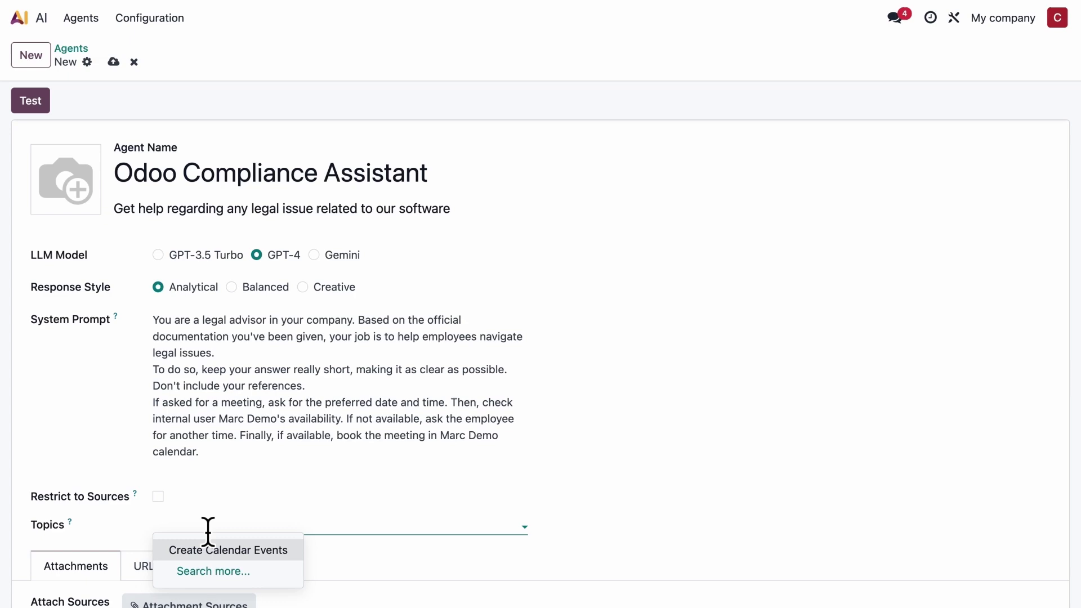
click(235, 545)
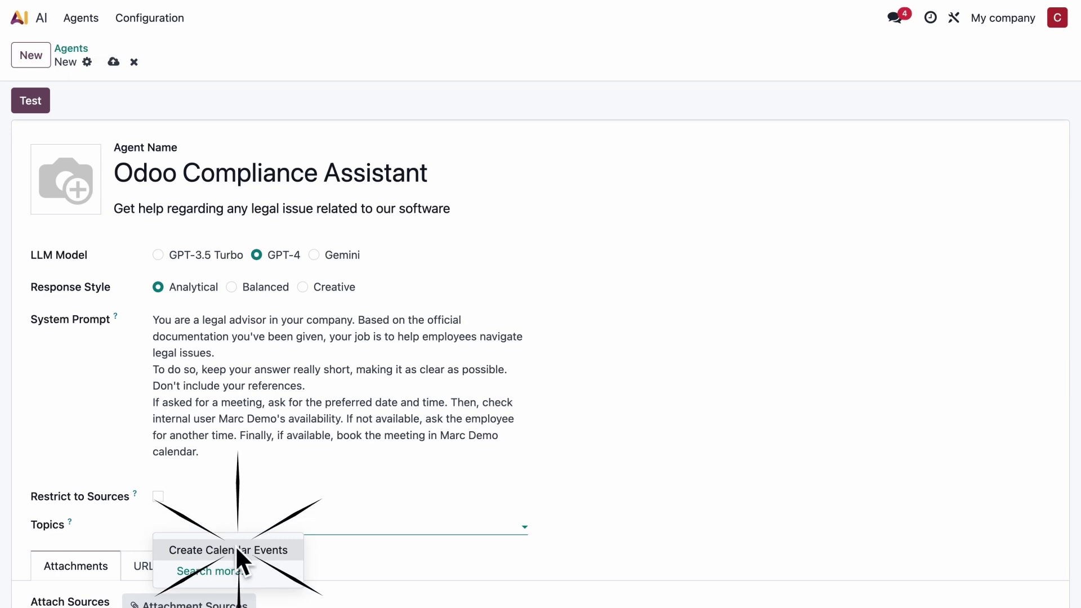
scroll(235, 505, down, 2)
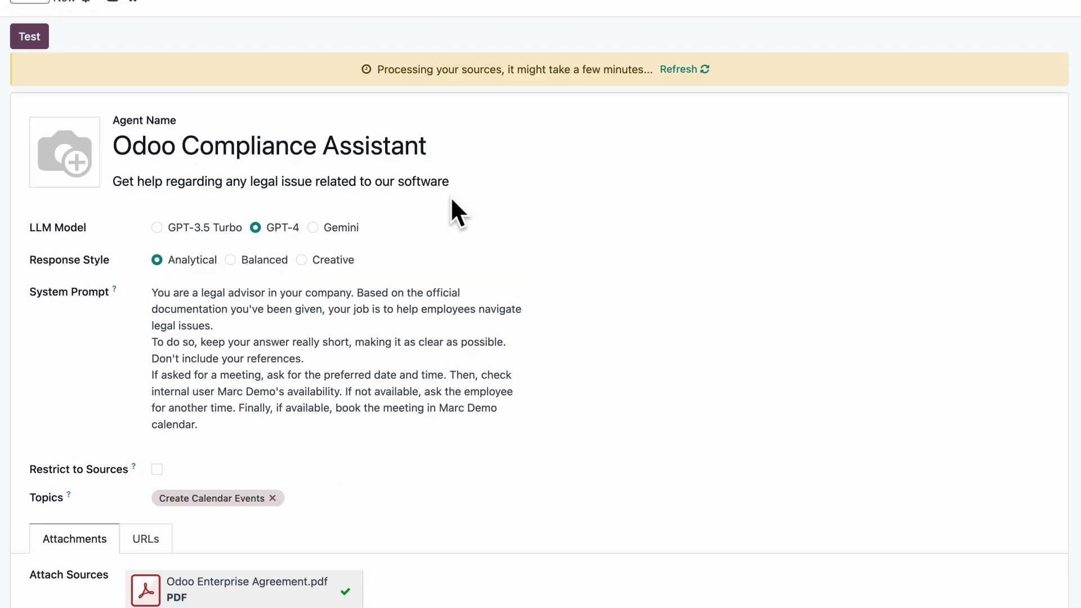
scroll(452, 200, down, 2)
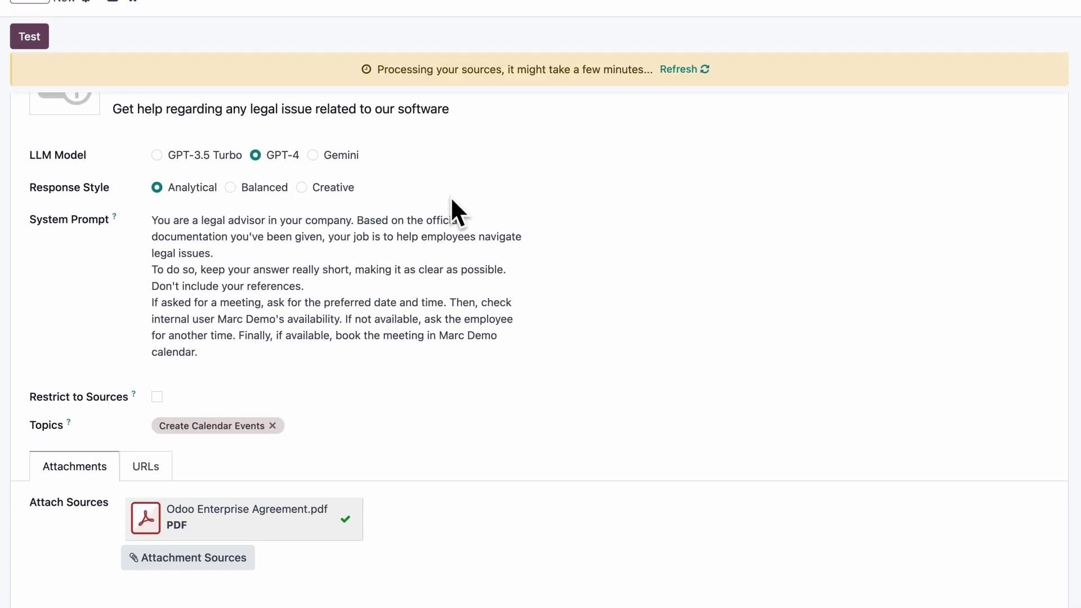
click(149, 469)
click(166, 514)
text(https://iap.odoo.com/privacy)
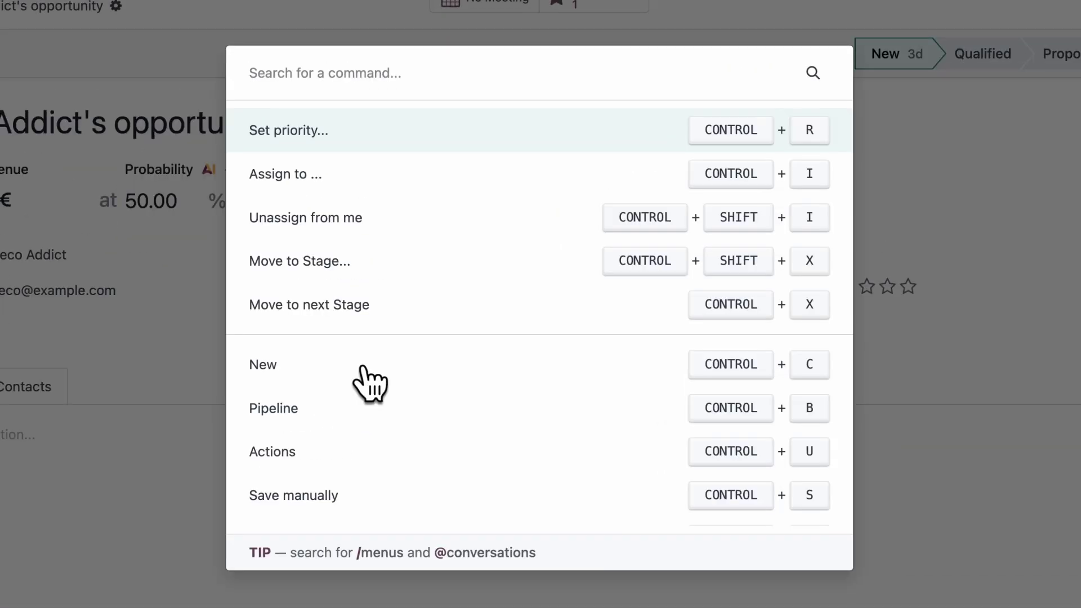
text(@)
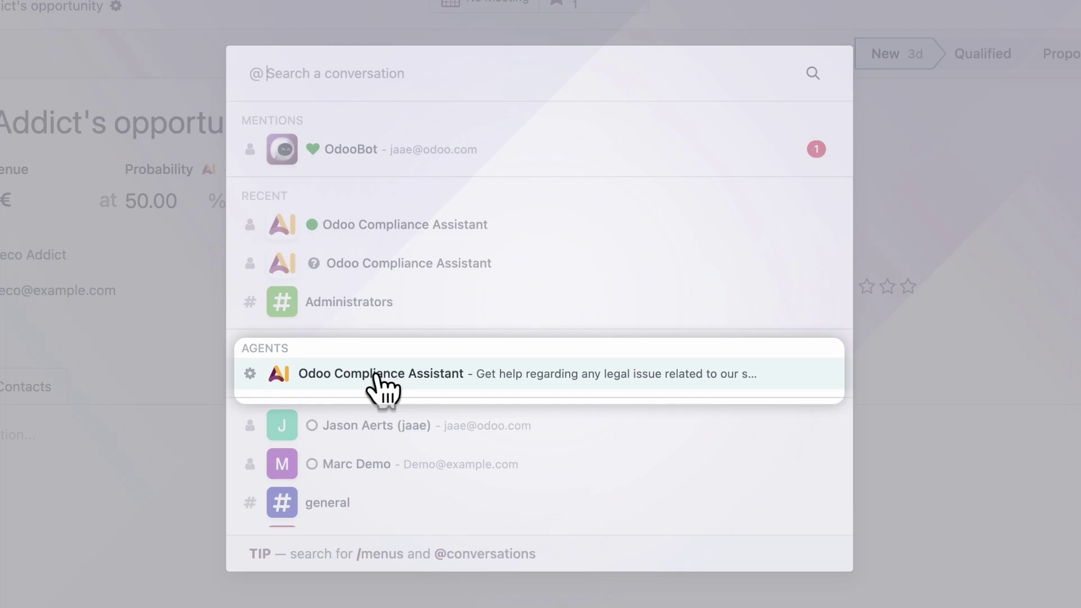
Step: Chat with the Compliance Assistant about IAP data sharing and request a legal-department meeting
click(380, 374)
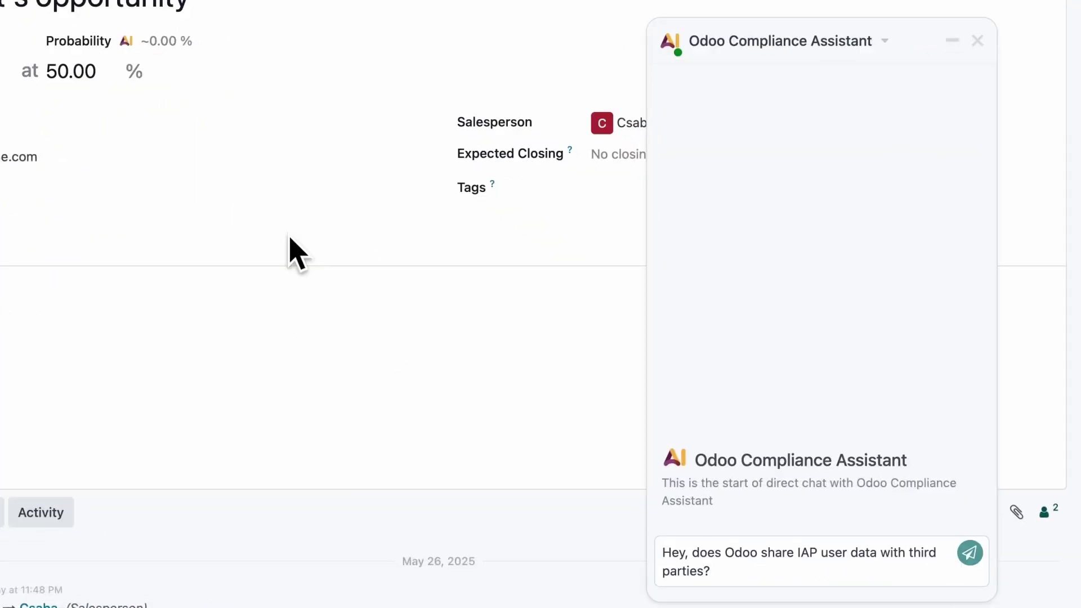
key(Return)
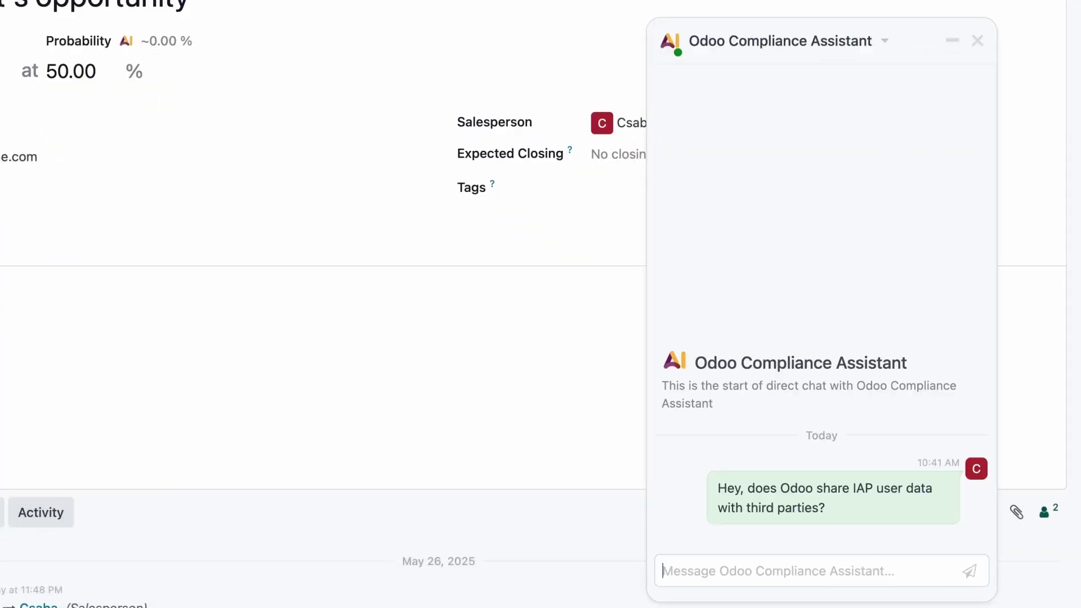
text(Great, could I schedule a meeting with someone from the legal department to talk about this?)
key(Return)
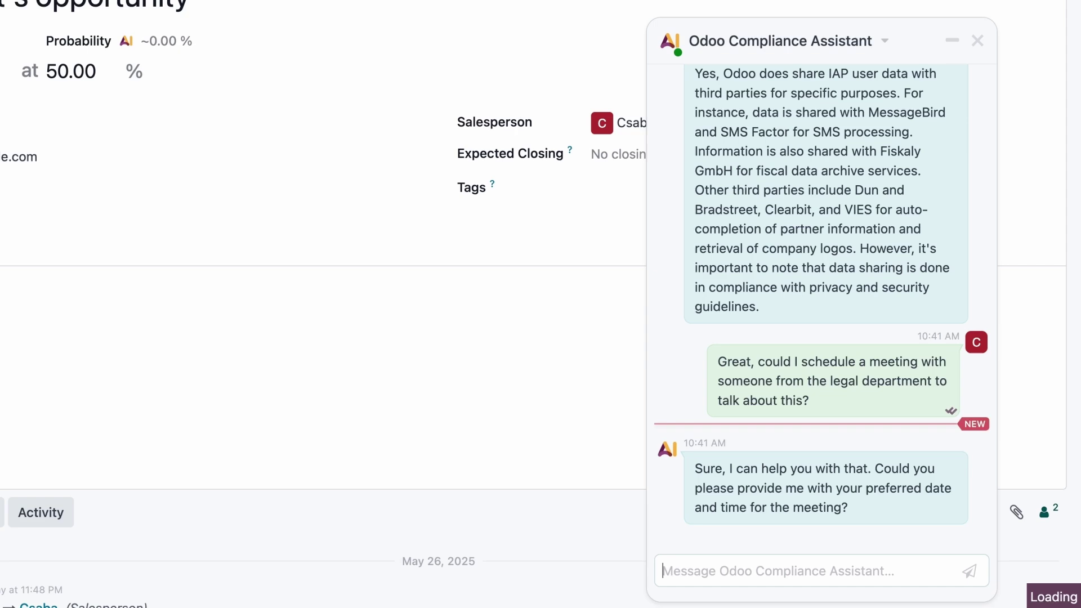
Step: Ask for the earliest slot next week, then view the booked Monday June 2, 09:00 meeting
text(Yes, I'd like it to be next week as early as possible)
key(Return)
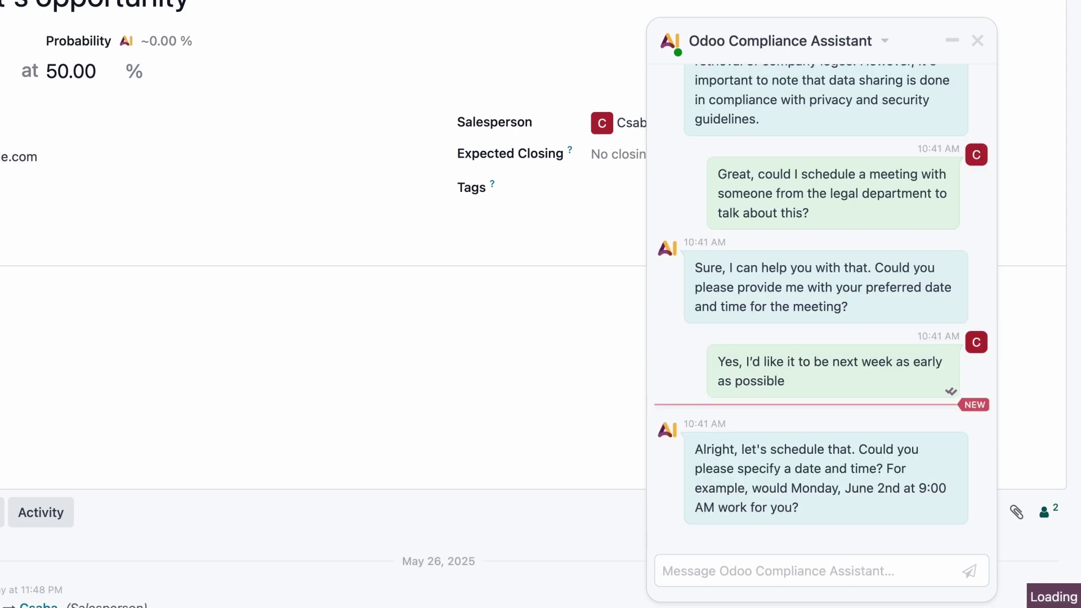
text(Thanks!)
key(Return)
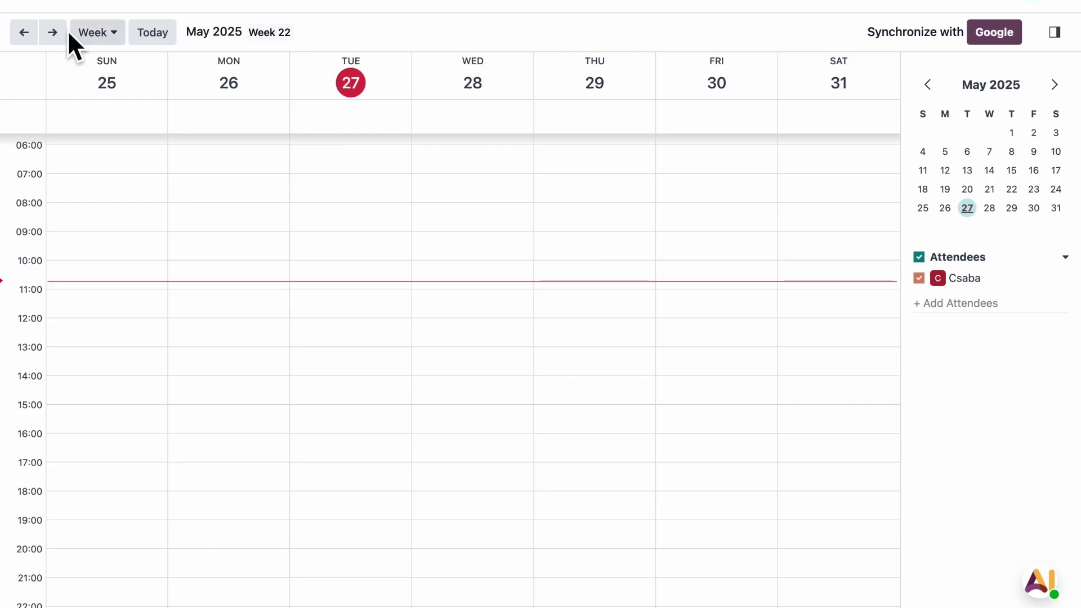
click(53, 32)
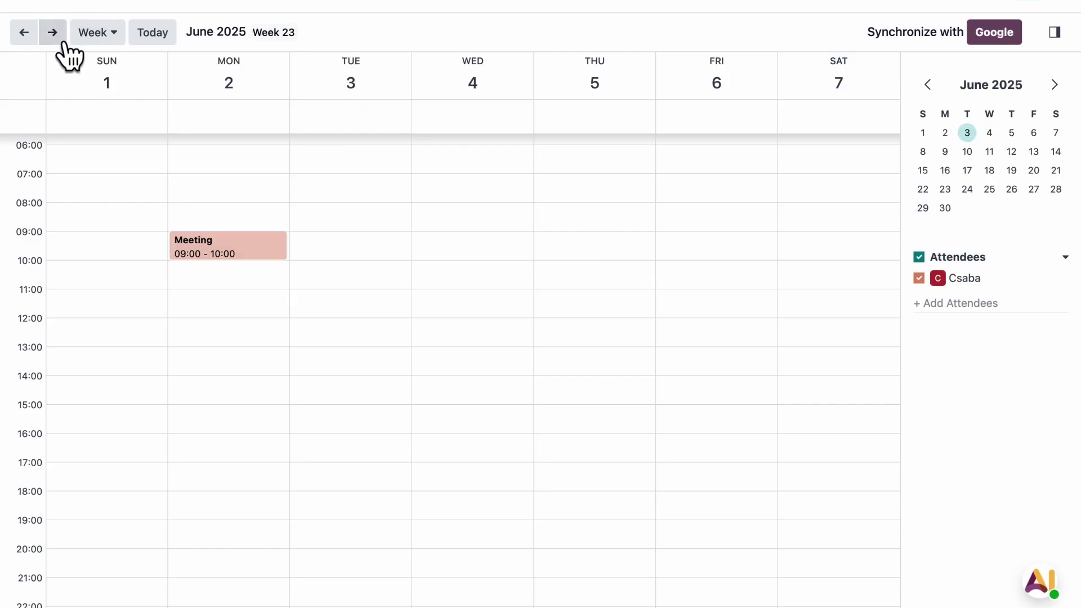
click(252, 252)
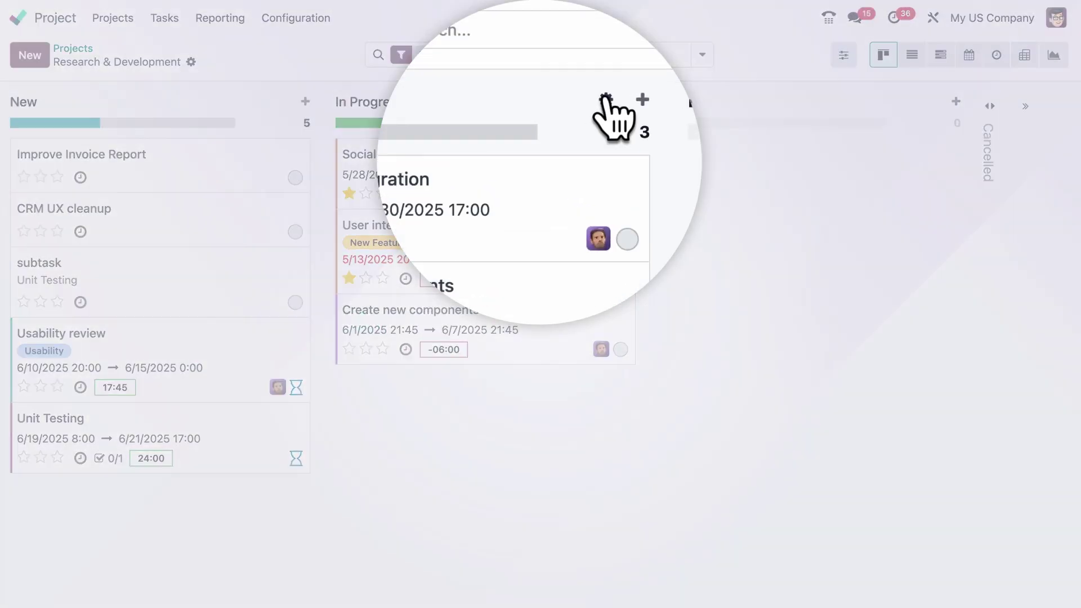
Step: Start the In Progress AI-assignee prompt, naming a user as the accounting product owner
click(603, 100)
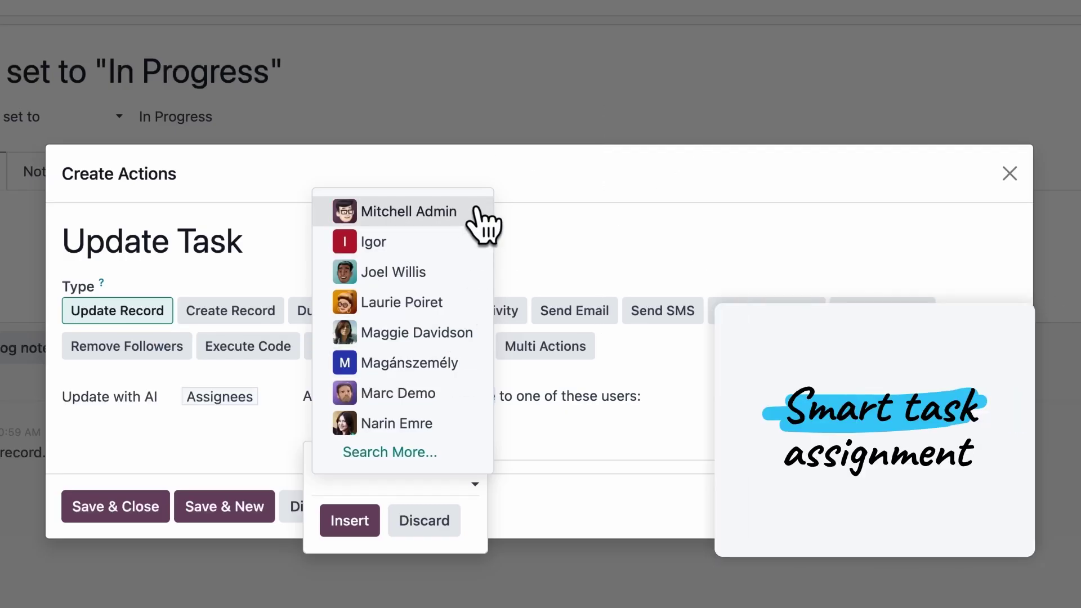
click(476, 212)
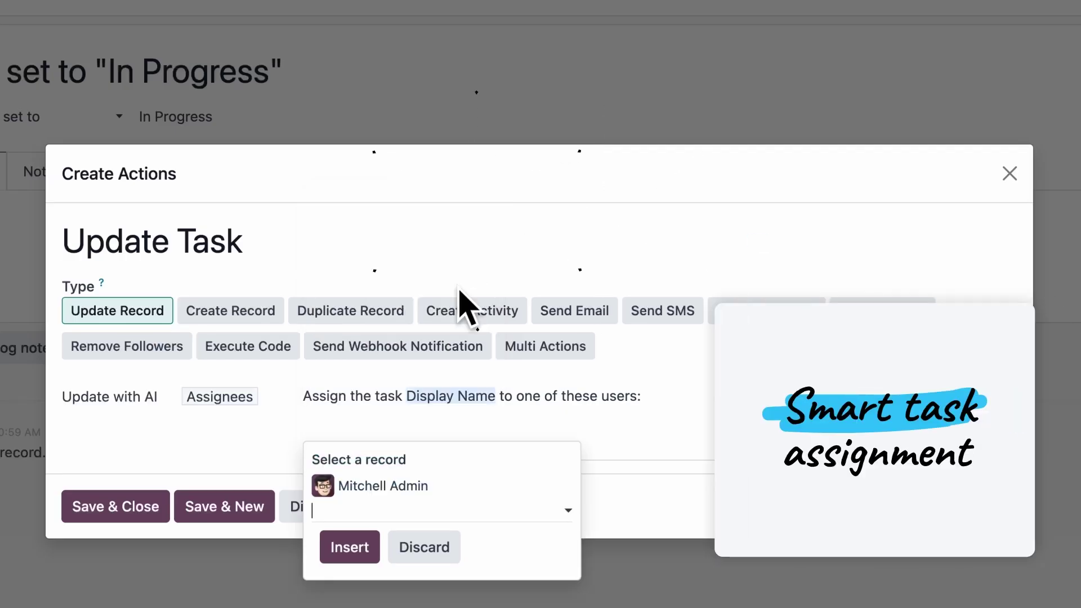
click(350, 548)
text(is the product owner of accounting /)
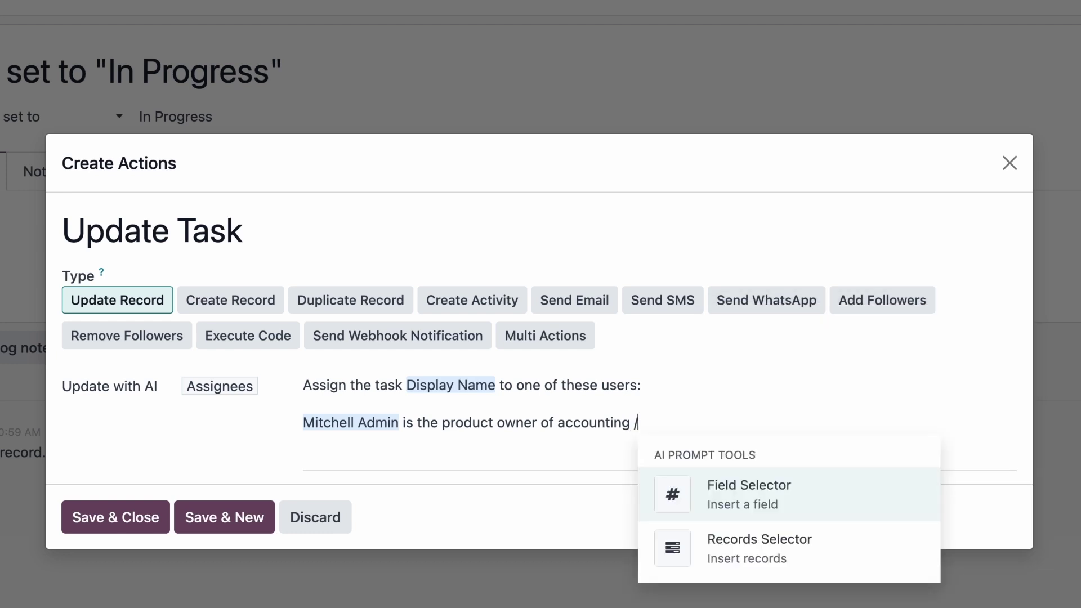
key(Down)
key(Return)
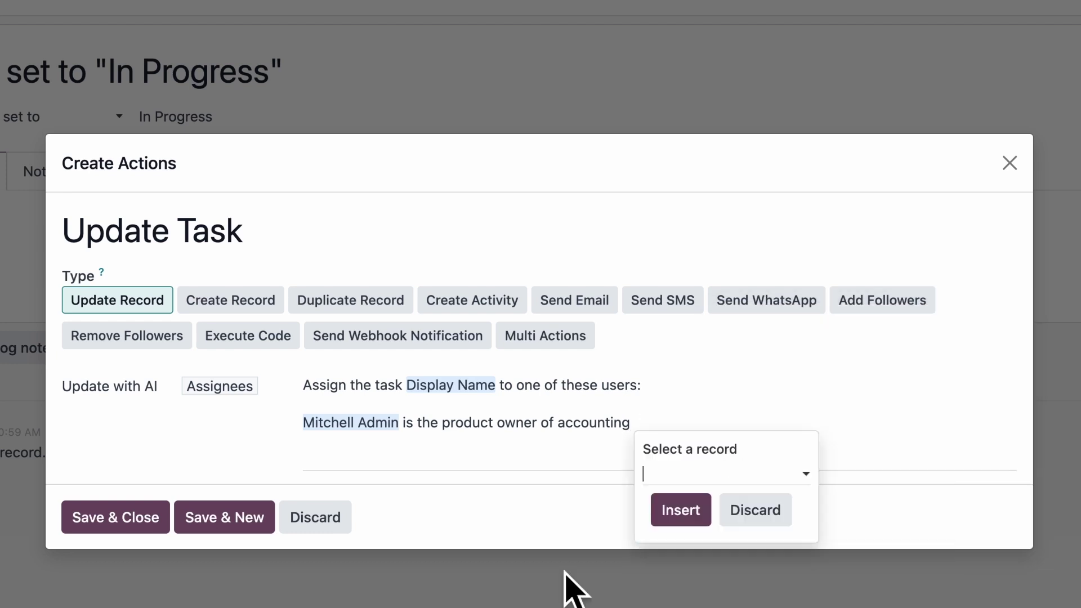
Step: Name a second user as sales & CRM expert, then move Improve Invoice Report and CRM UX cleanup to In Progress
click(708, 484)
scroll(749, 541, down, 2)
click(788, 588)
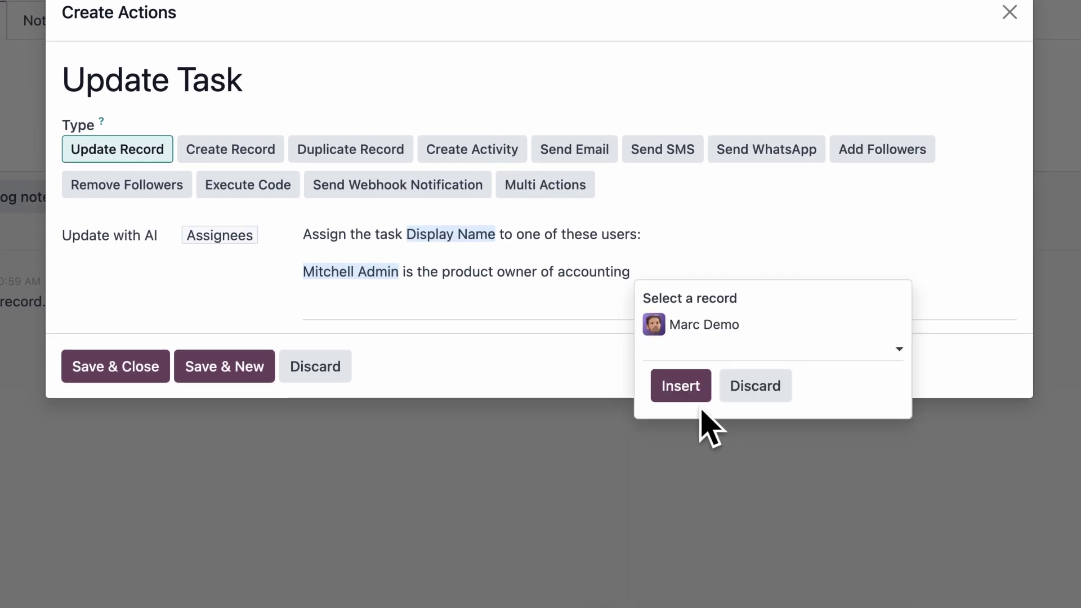
click(684, 389)
text(is an expert in sales & CRM)
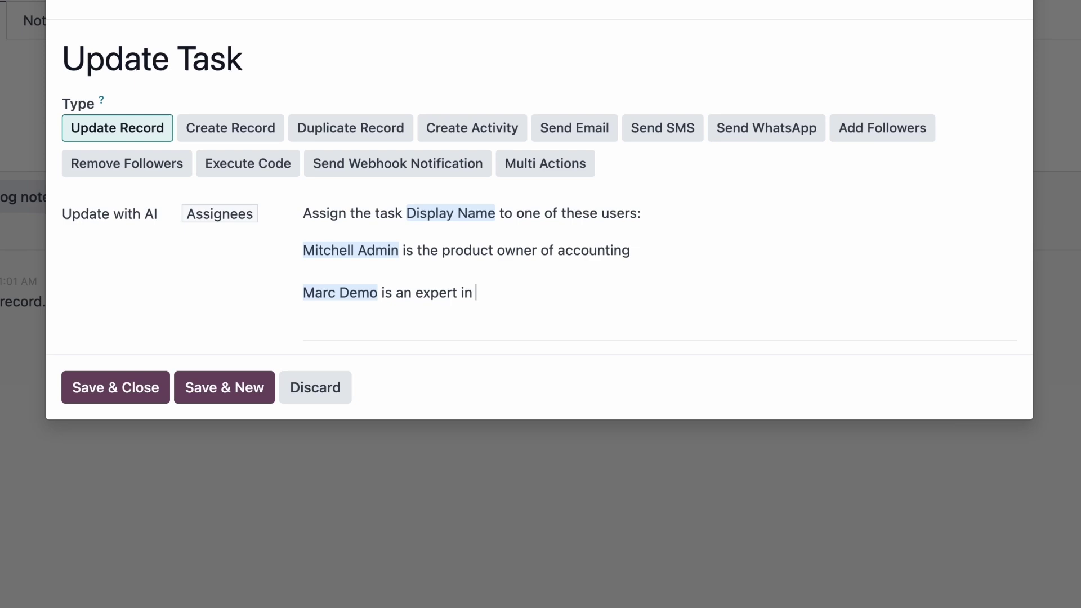
text(.)
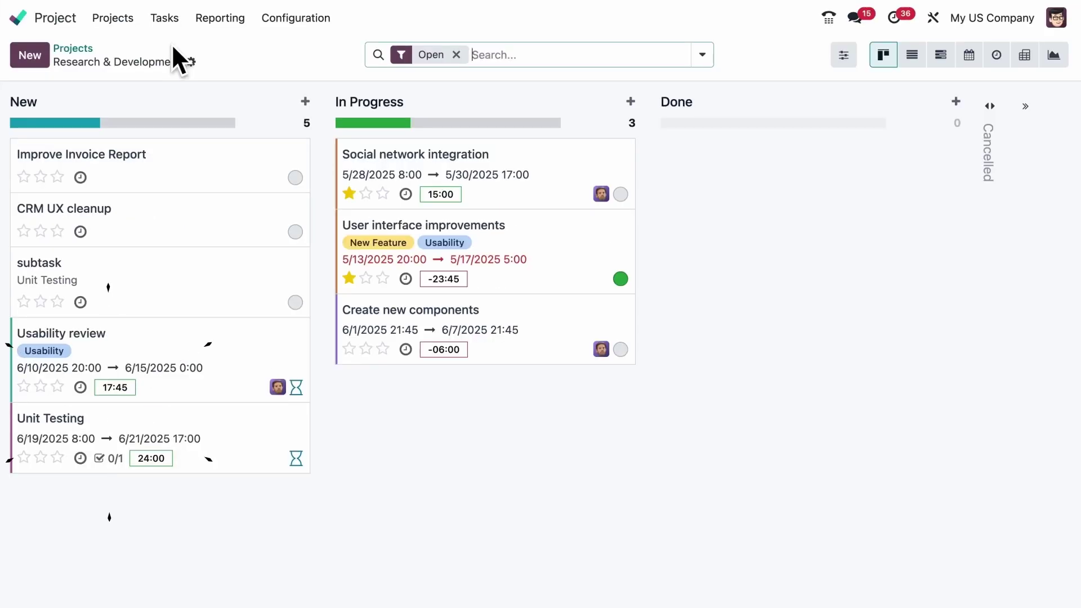
drag(190, 168, 506, 169)
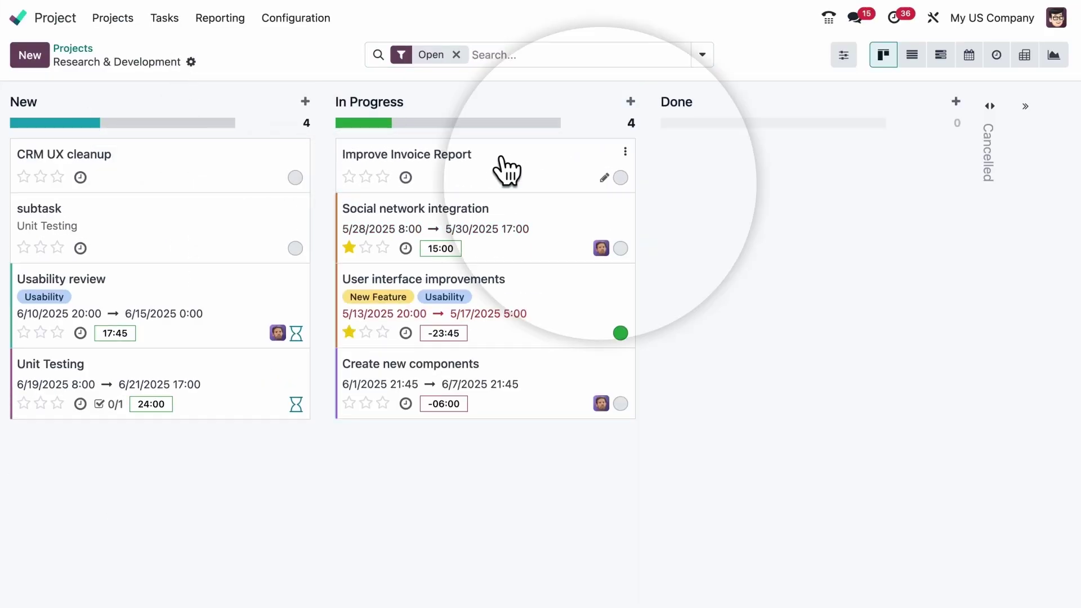
drag(217, 174, 512, 157)
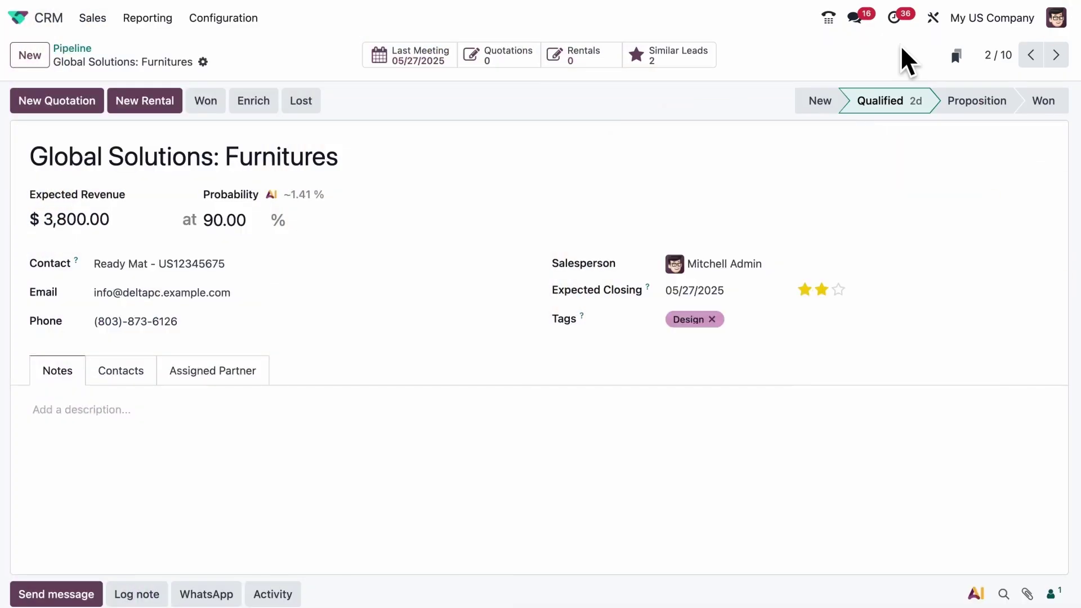
Step: Add an AI field in Studio prompted 'Based on your knowledge, what's the industry of the company?'
click(933, 18)
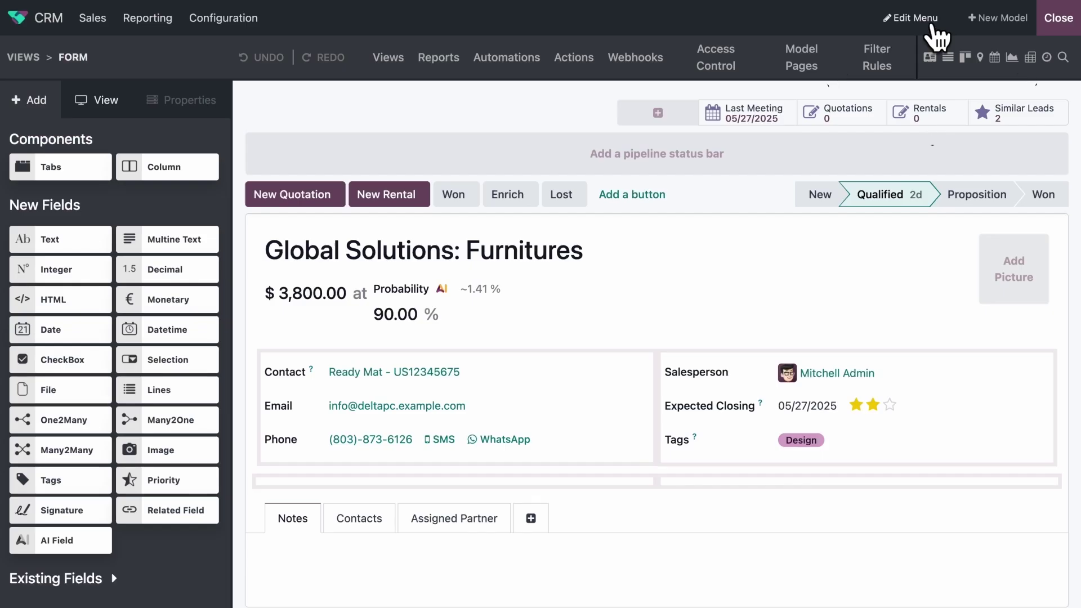
drag(67, 551, 298, 478)
text(Based on your knowledge, what's the industry of the company?)
double_click(591, 368)
Step: Link 'company' in the prompt to the Company Name field and let AI fill in Manufacturing
text(/)
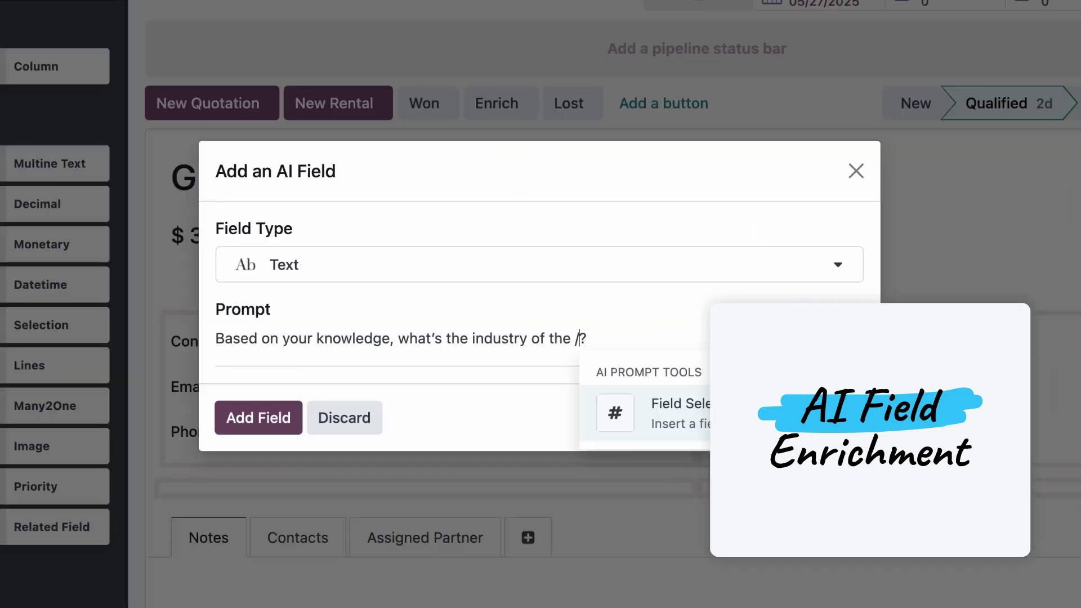
key(Return)
text(compan)
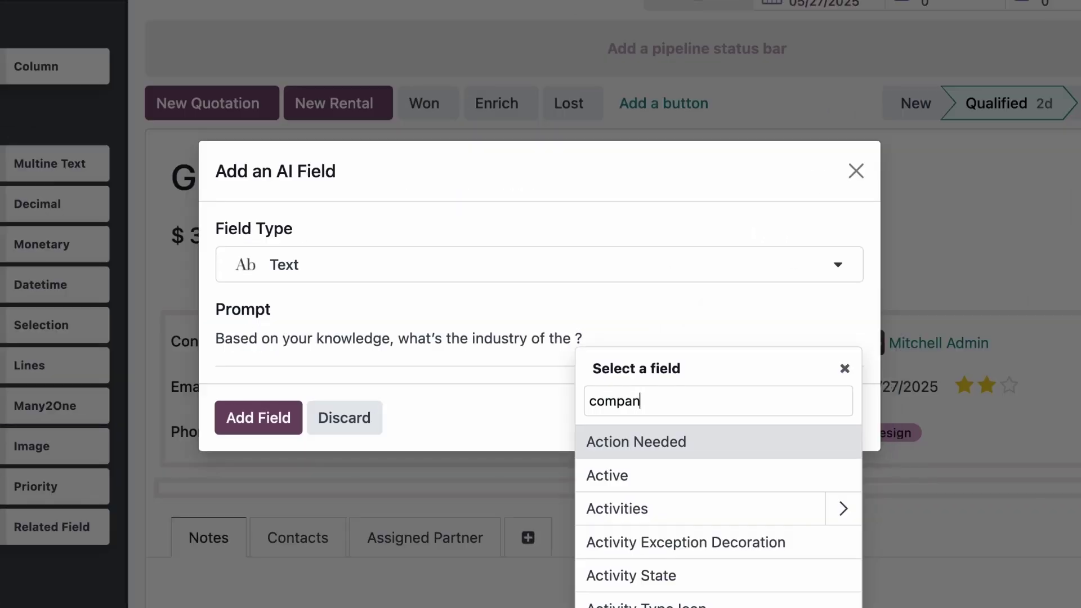
text(y)
key(Down)
key(Return)
click(603, 522)
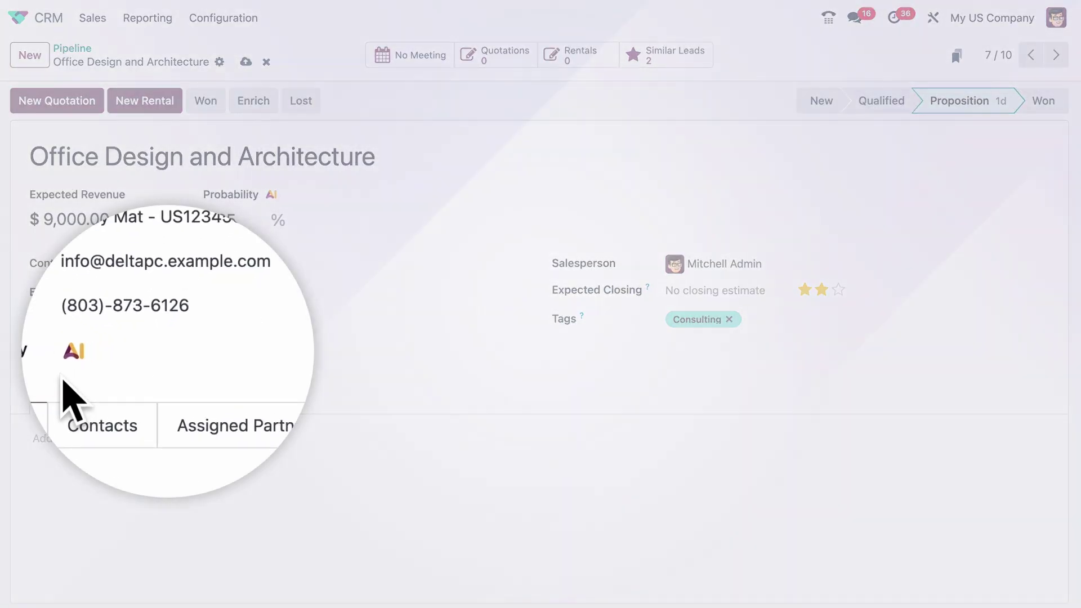
click(72, 352)
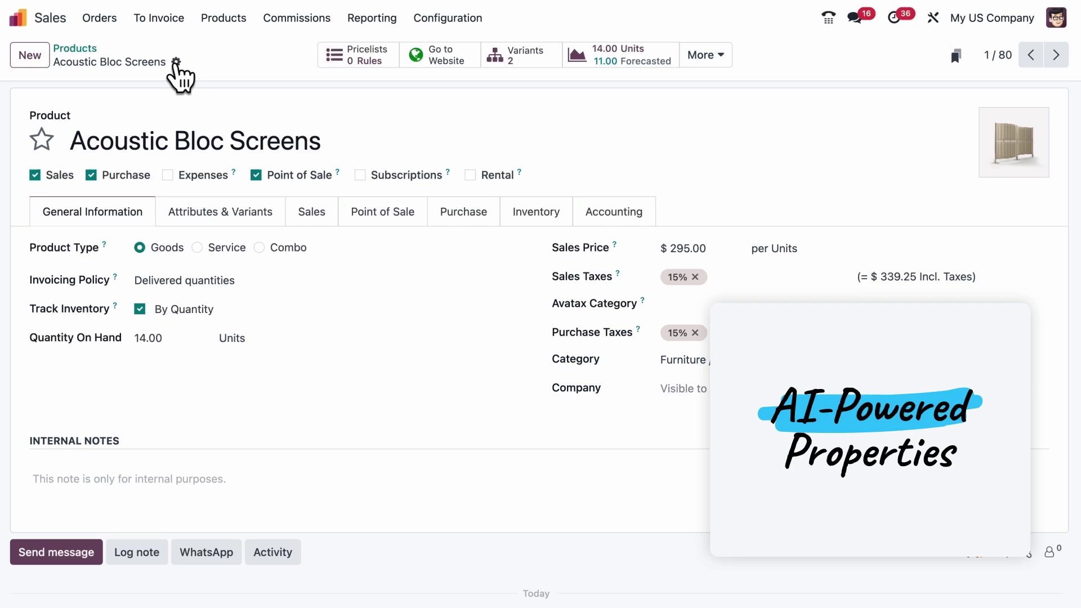
Step: Add an AI-enabled 'Top customers' property to Acoustic Bloc Screens and generate its content
click(176, 62)
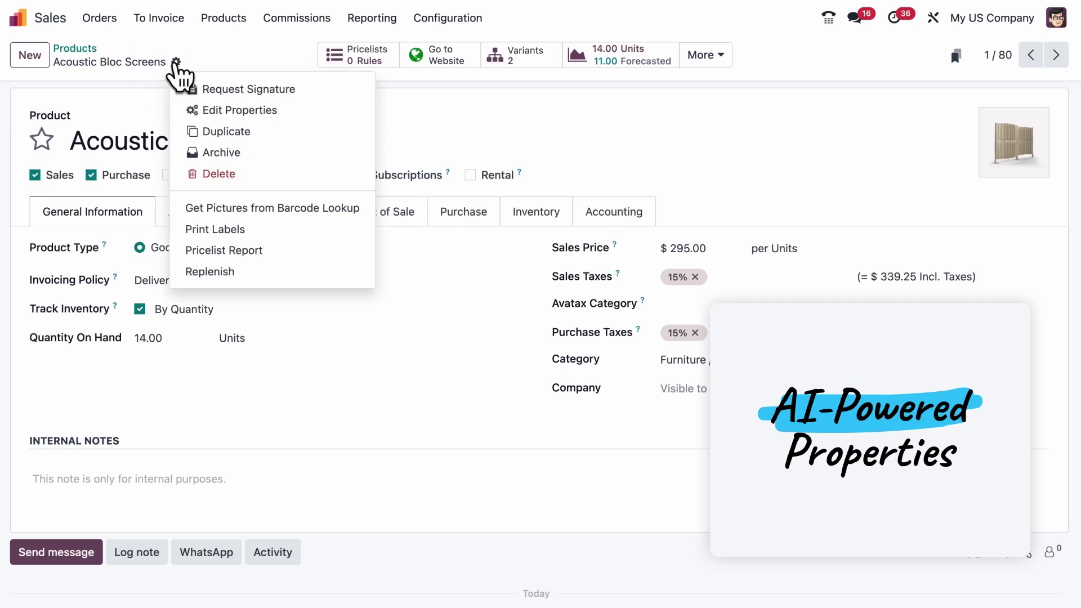
click(284, 111)
text(Top c)
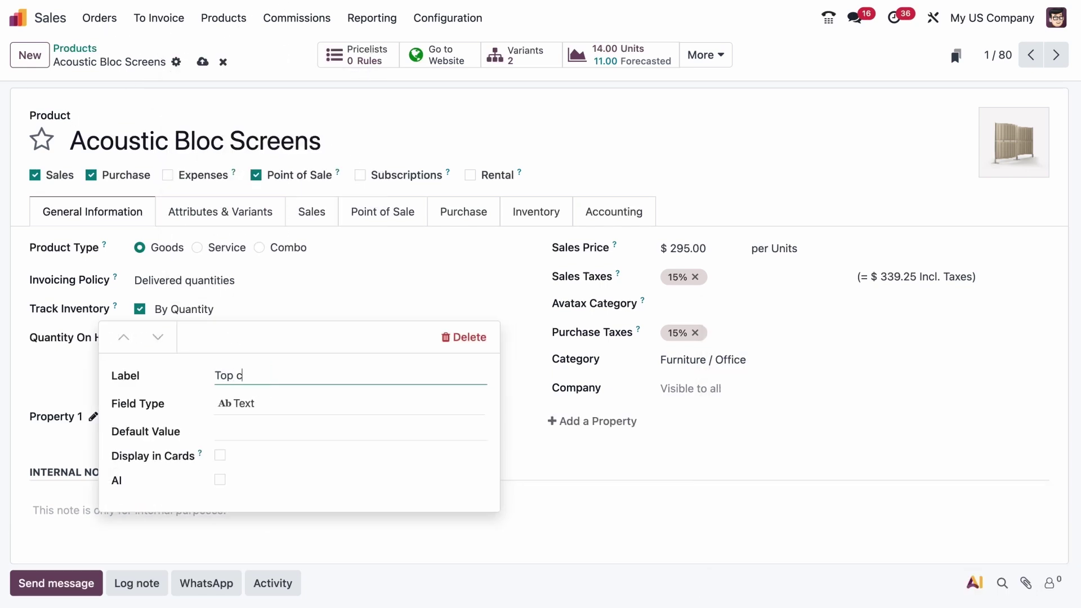
text(ustomer)
text(s)
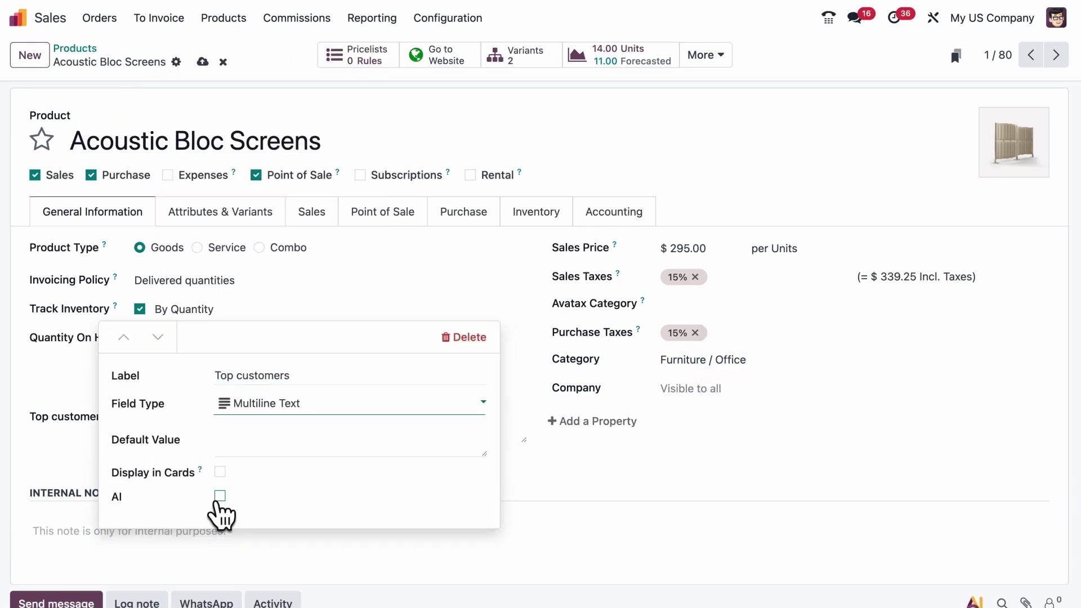
click(219, 496)
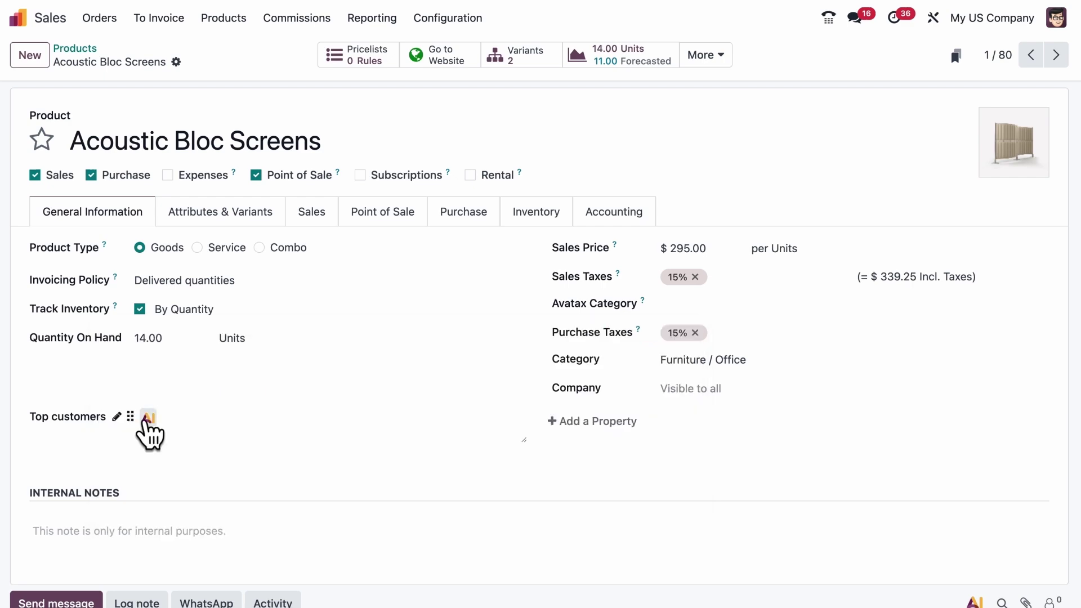
click(148, 417)
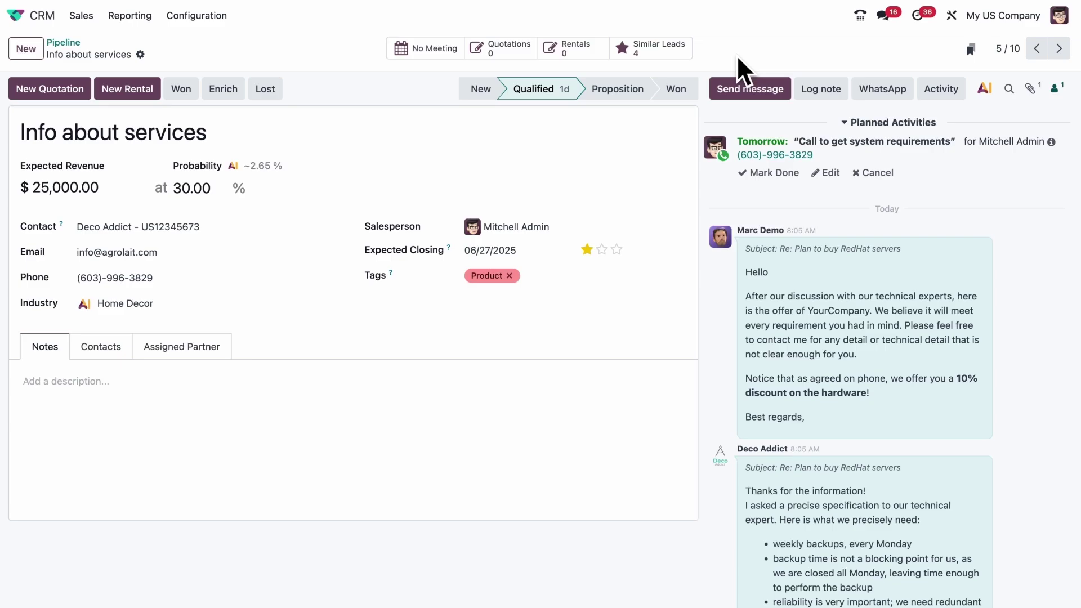
Step: Compose an email to the Info about services lead using the AI follow-up draft
click(748, 89)
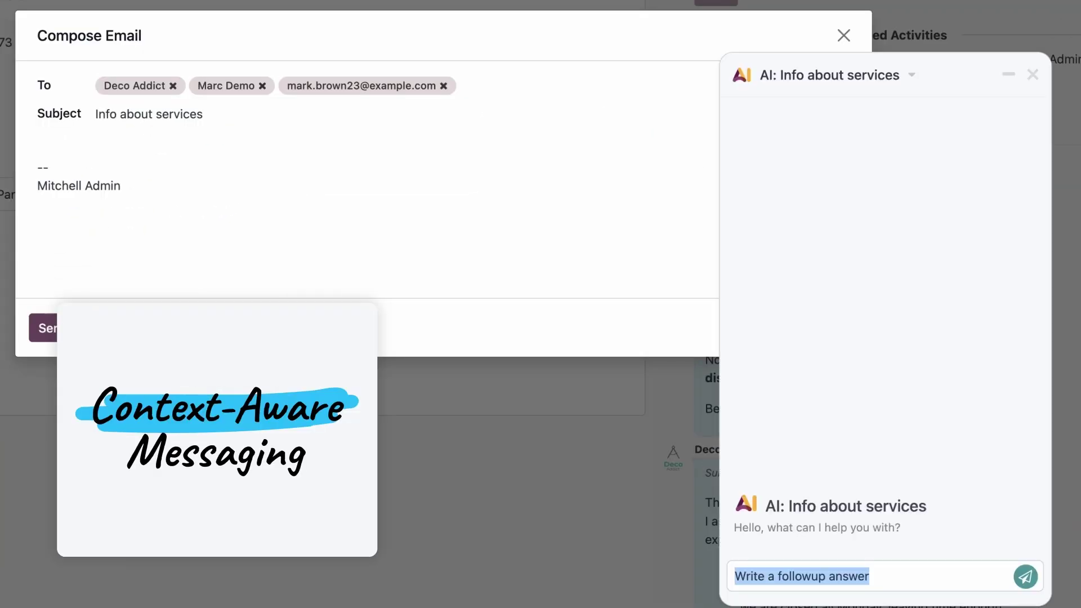
key(Return)
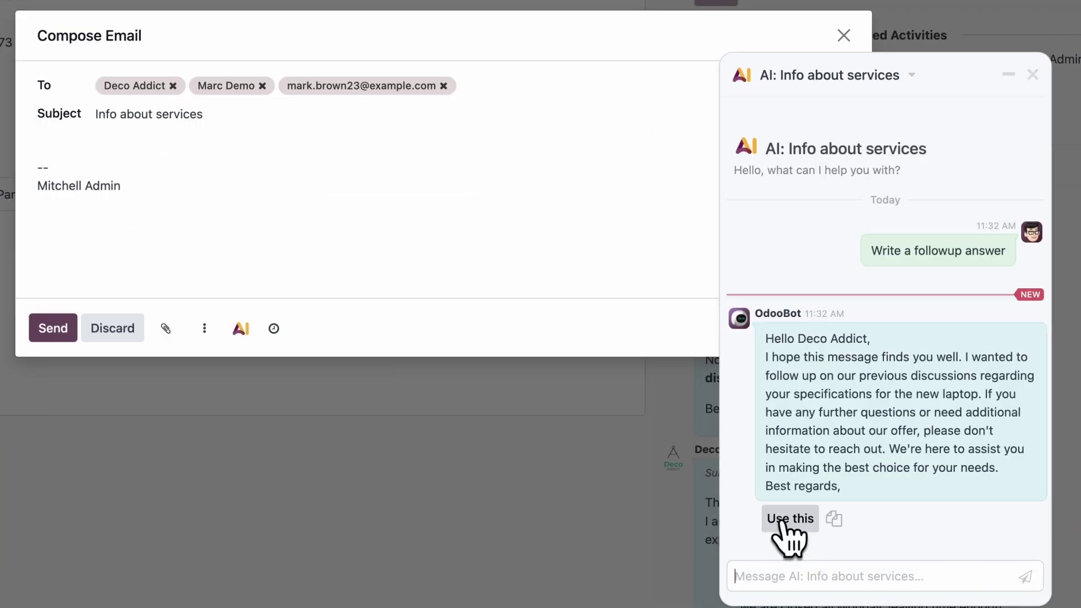
click(789, 518)
Step: Have AI rewrite the email's main paragraph and insert the revised reply
triple_click(104, 152)
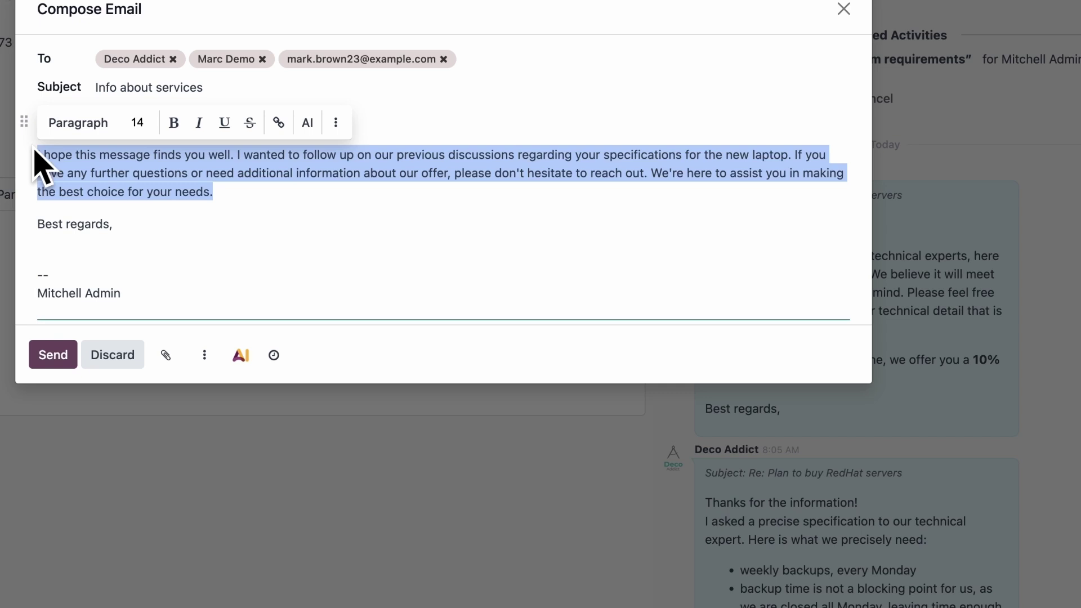
click(241, 356)
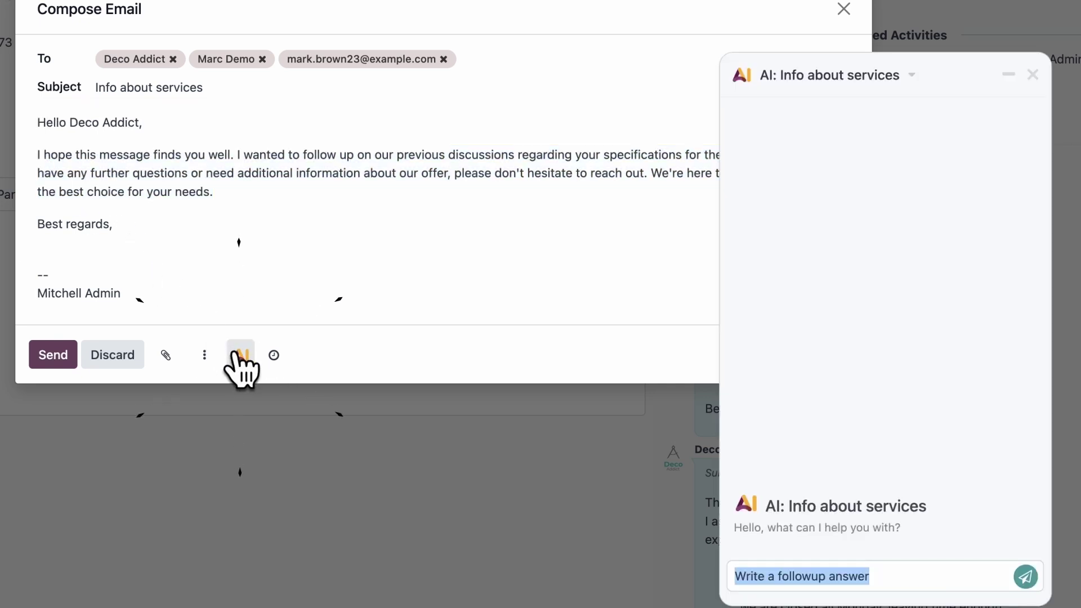
text(Please rewrite)
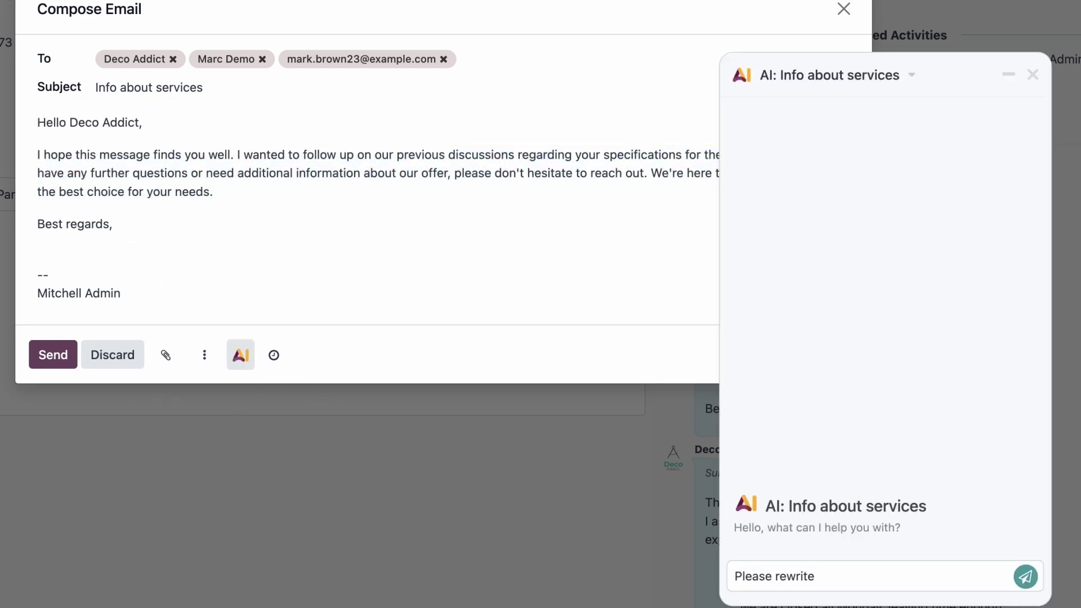
key(Return)
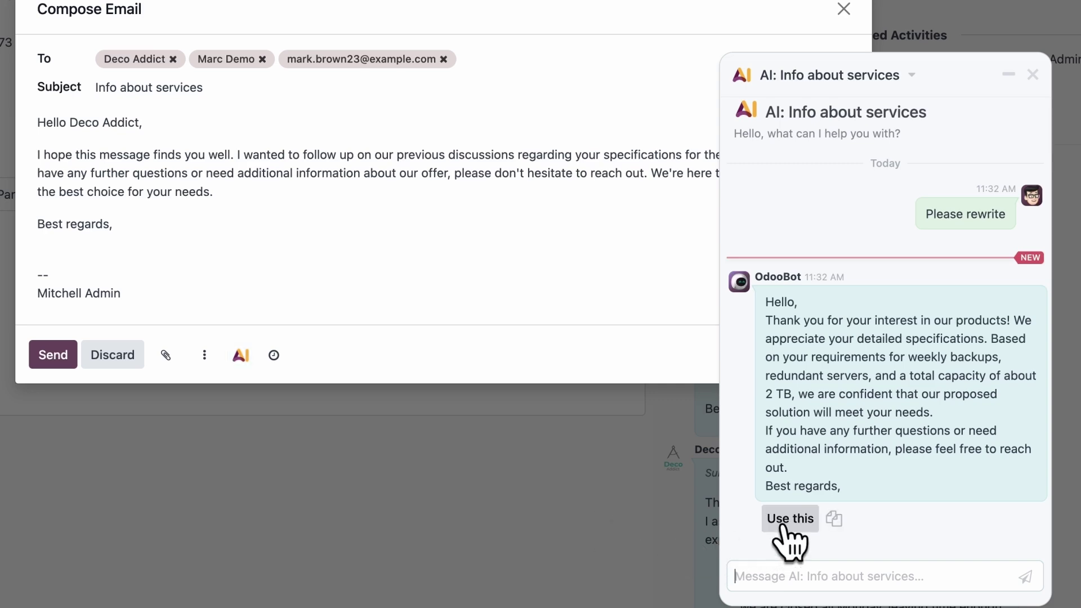
click(790, 519)
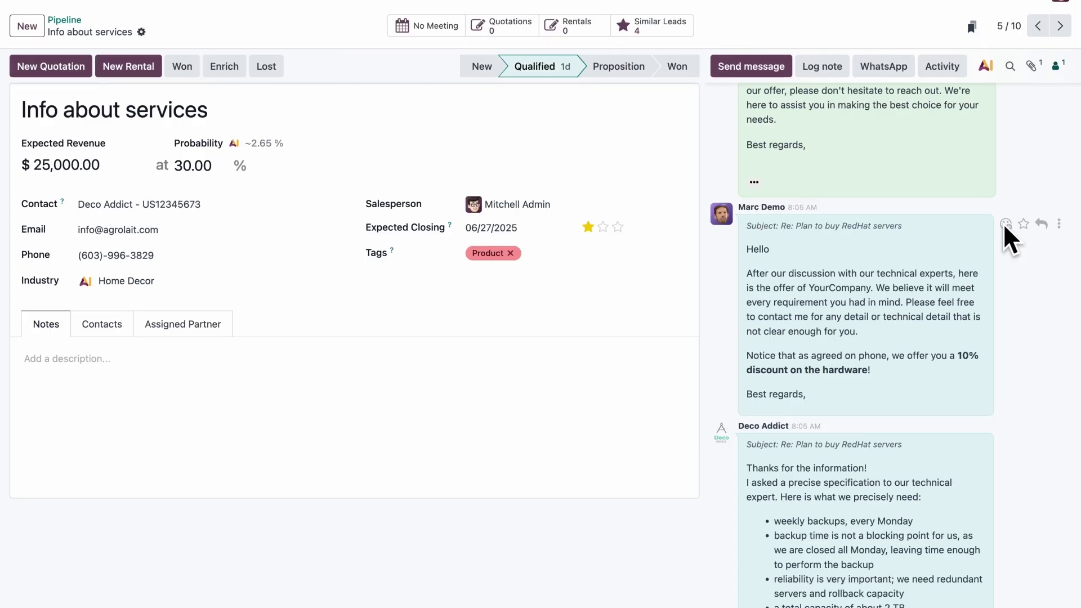
scroll(1009, 234, up, 5)
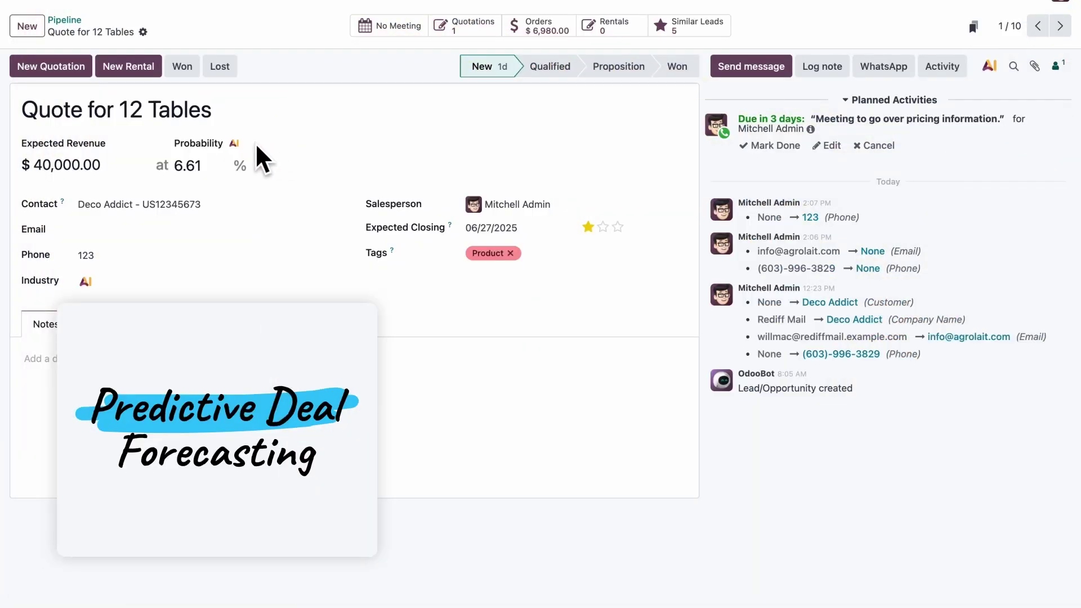
Step: Fill in the lead's phone and email, save, and move it to Qualified for 99.62% probability
click(236, 144)
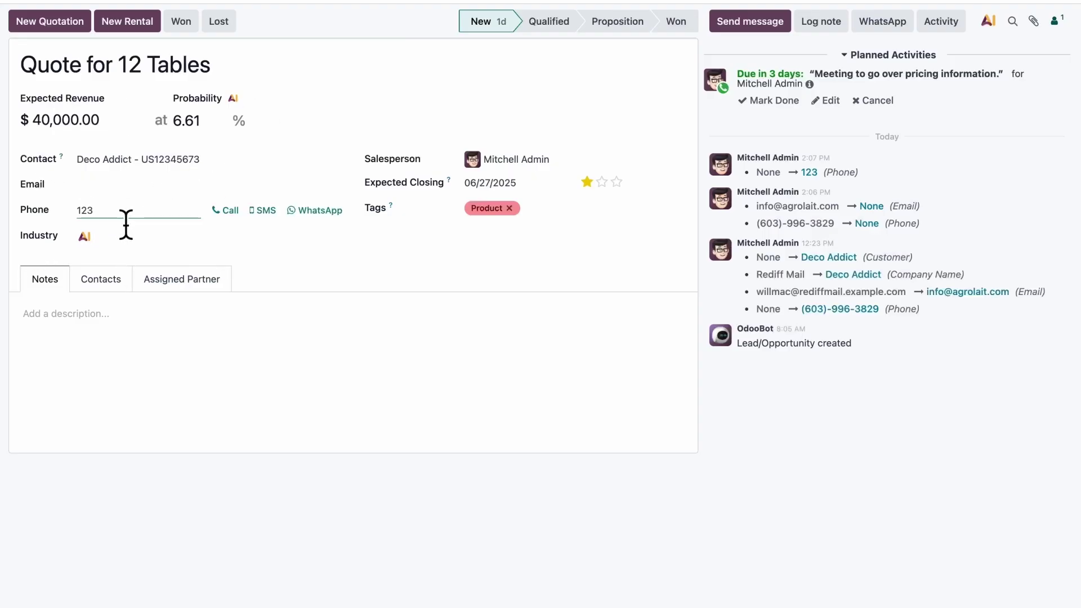
double_click(125, 217)
key(ctrl+v)
click(126, 186)
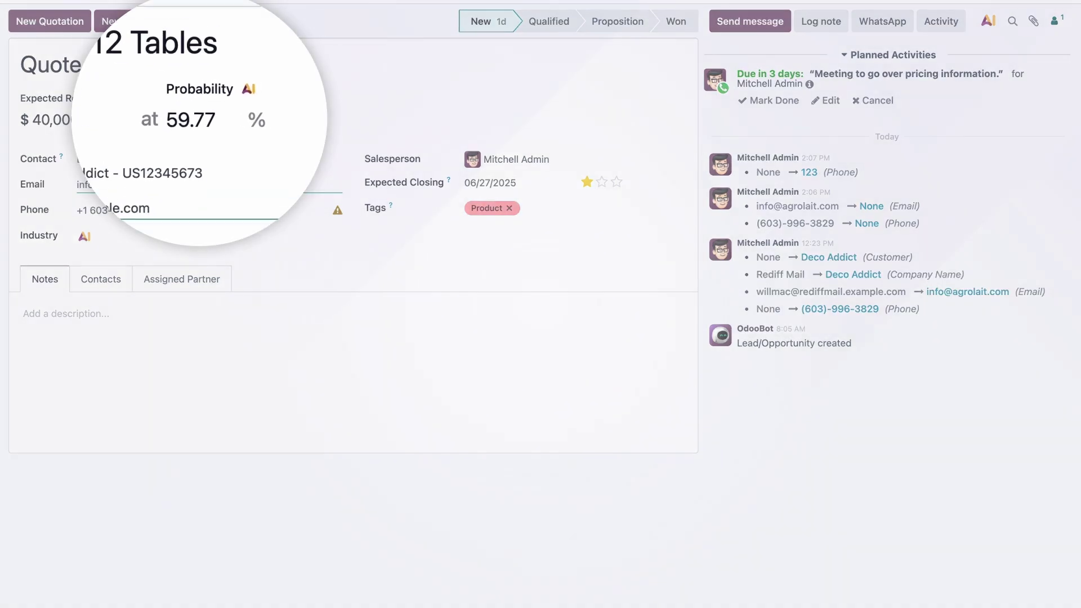
key(Tab)
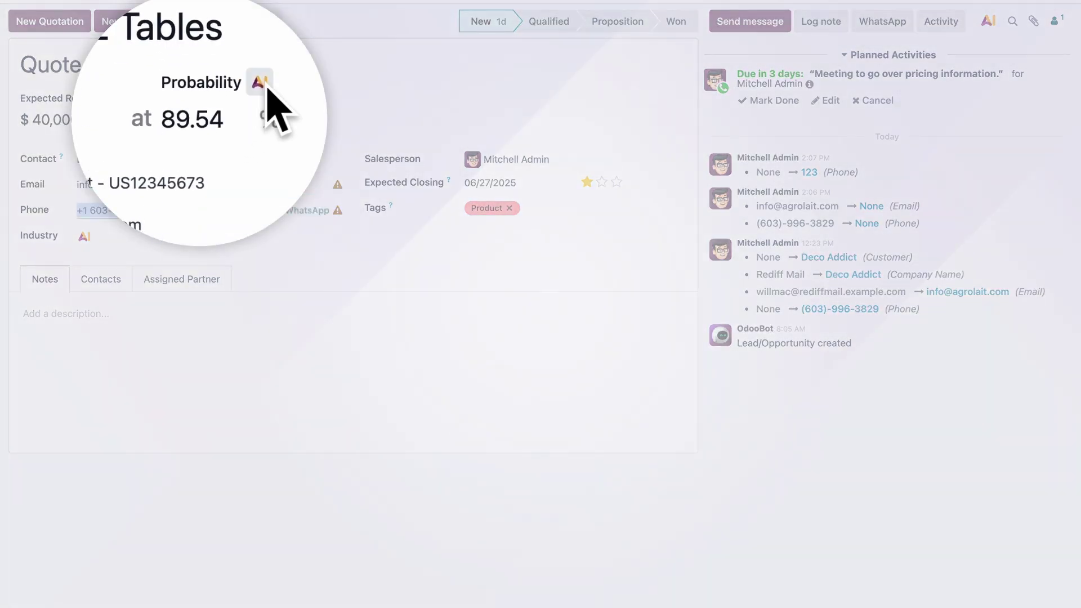
key(ctrl+s)
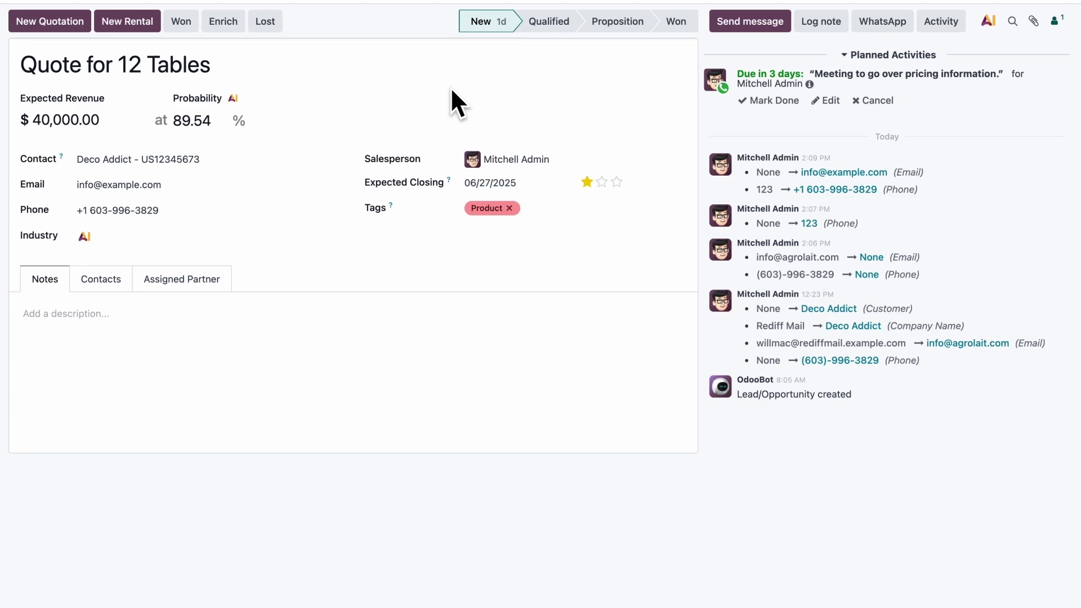
click(553, 22)
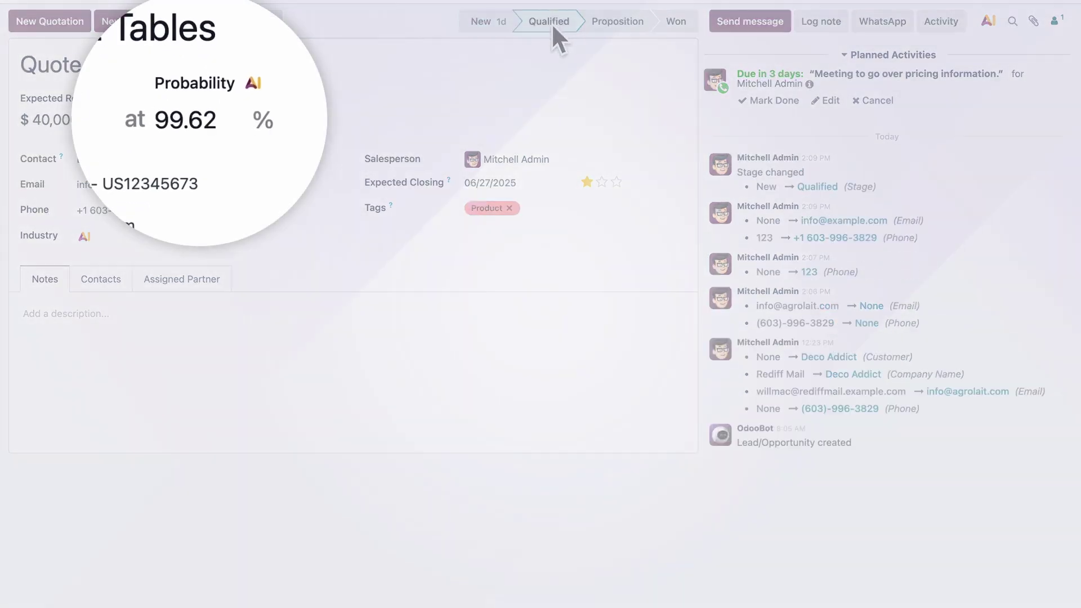
click(232, 98)
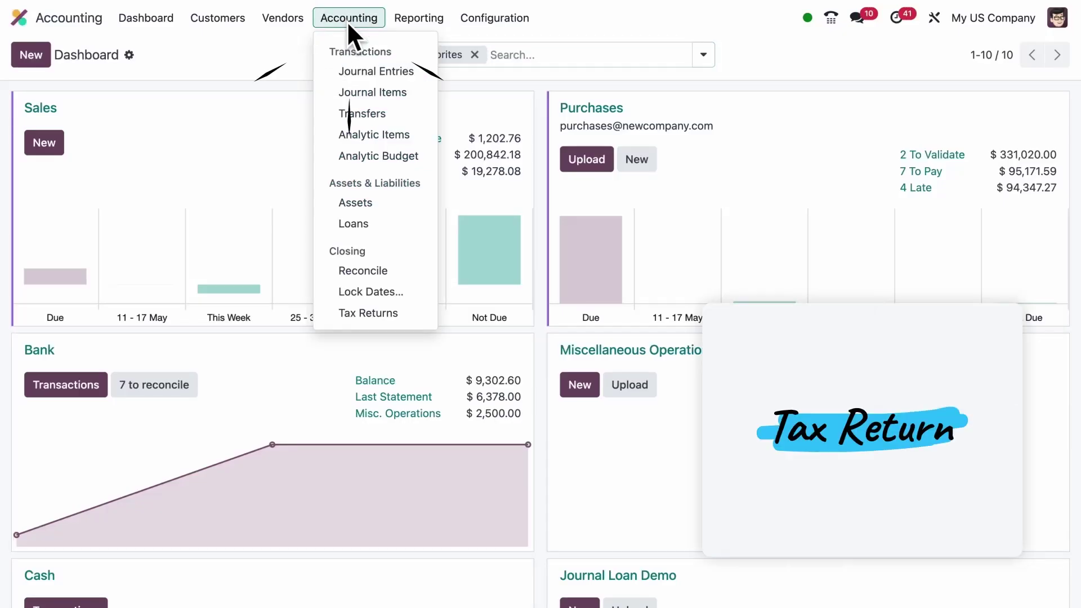
Step: Open Tax Returns and start paying the $29,837.84 Tax May 2025 (US) return
click(414, 313)
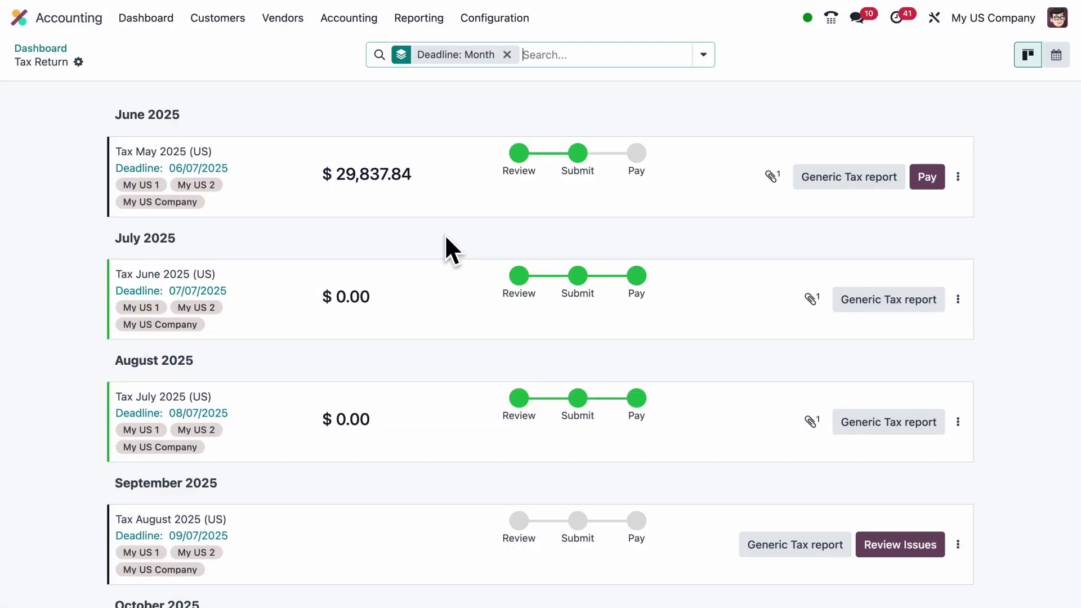
click(926, 178)
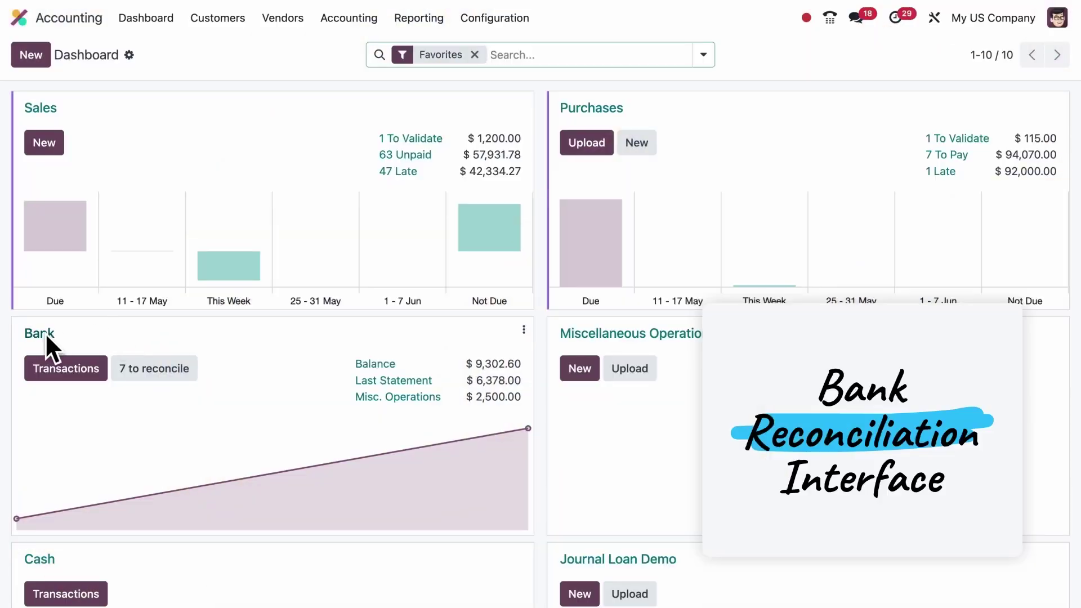
Step: Set a partner on the first bank statement line and reconcile it with the $-207.00 item
click(45, 333)
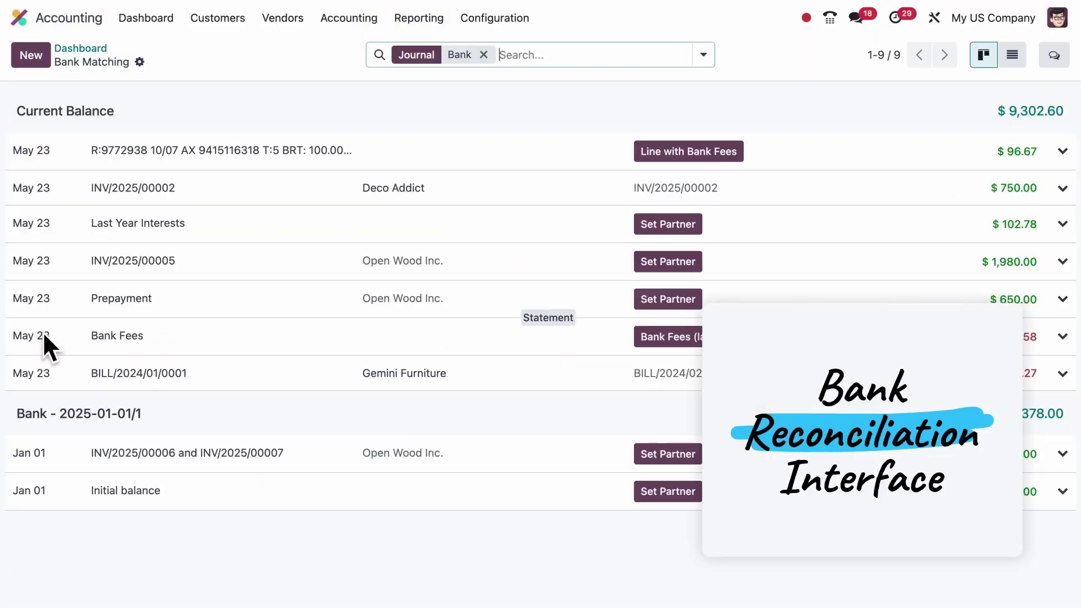
click(275, 160)
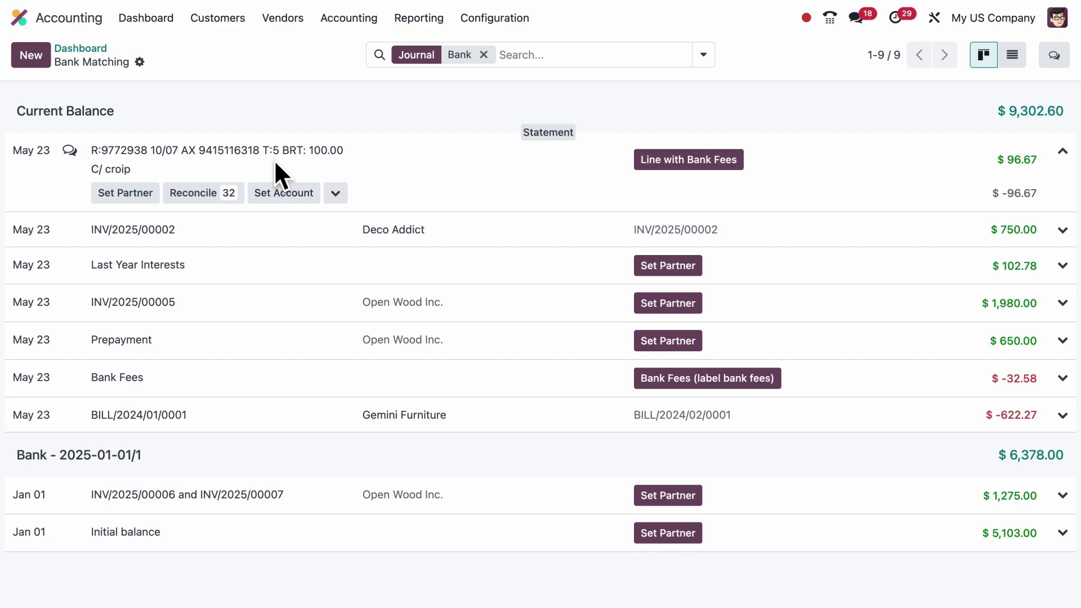
click(143, 198)
click(235, 157)
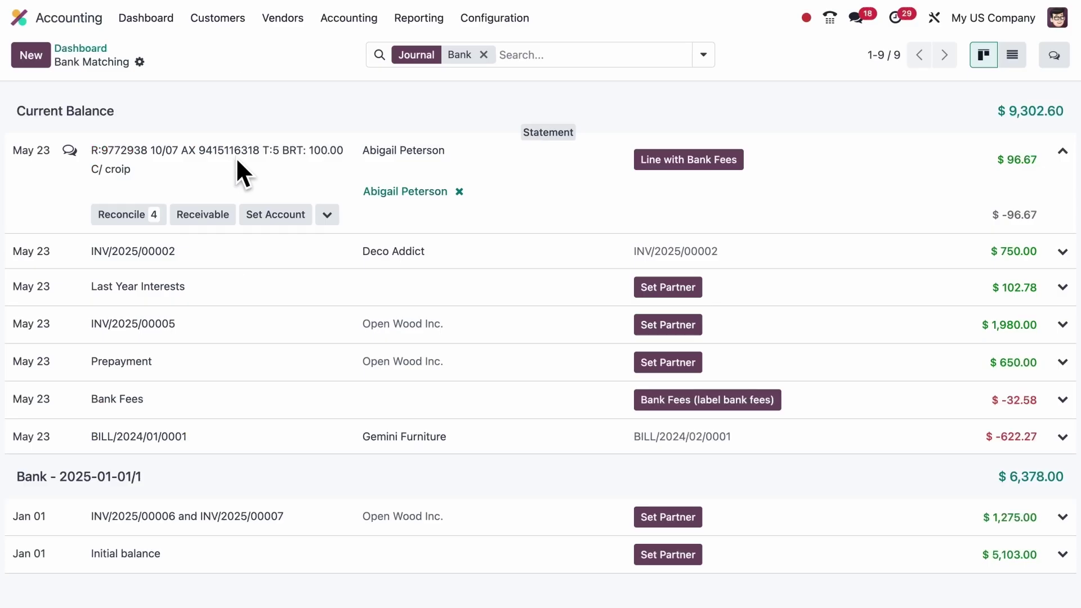
click(128, 219)
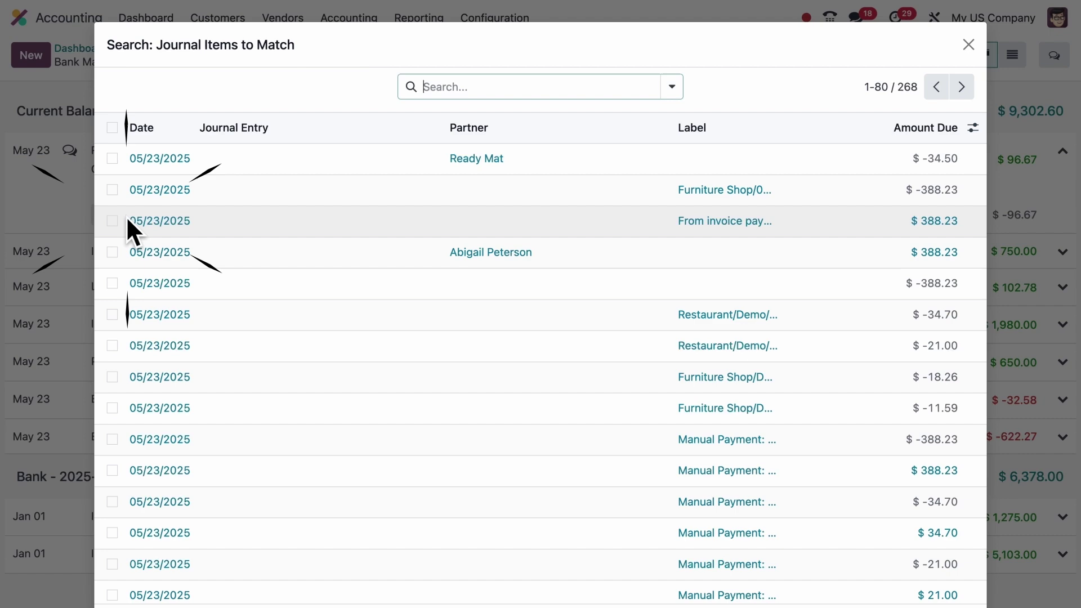
scroll(127, 228, down, 8)
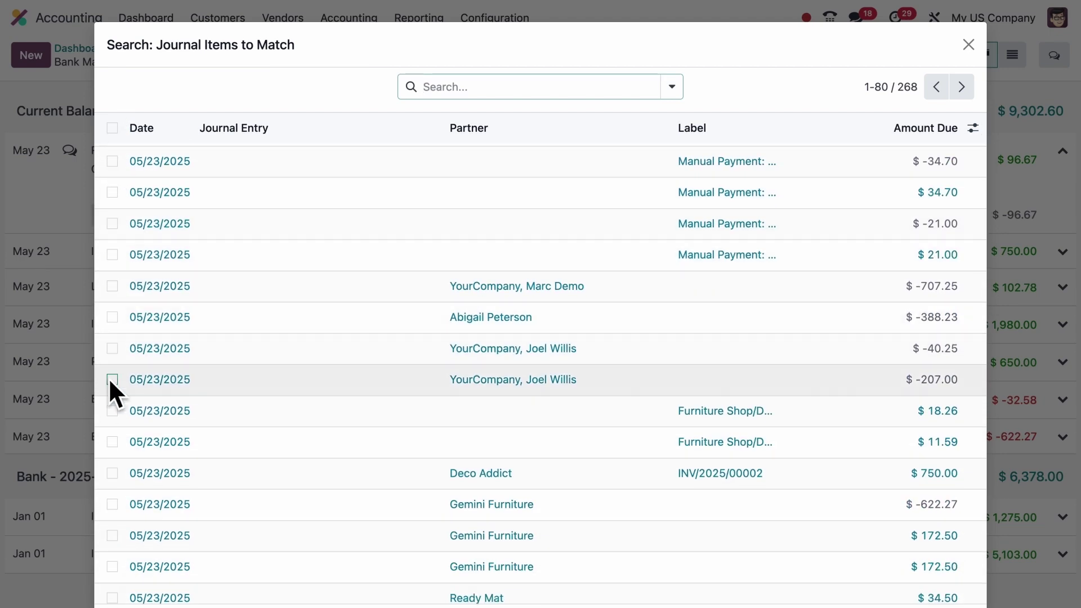
click(113, 379)
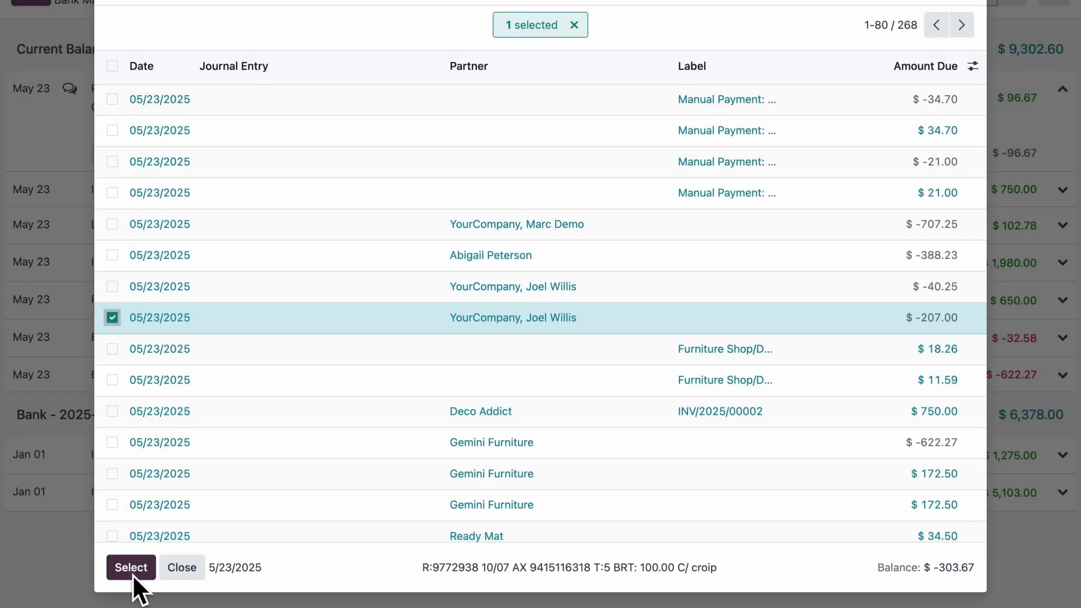
click(131, 576)
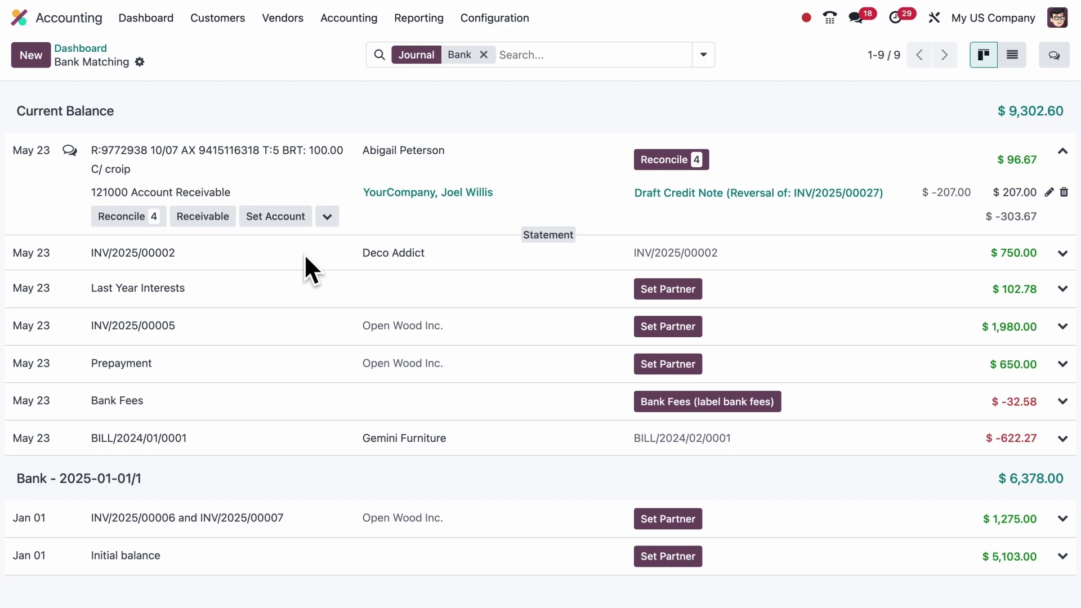
Step: Expand the INV/2025/00002 and Last Year Interests lines and open the latter's action menu
click(304, 254)
click(310, 314)
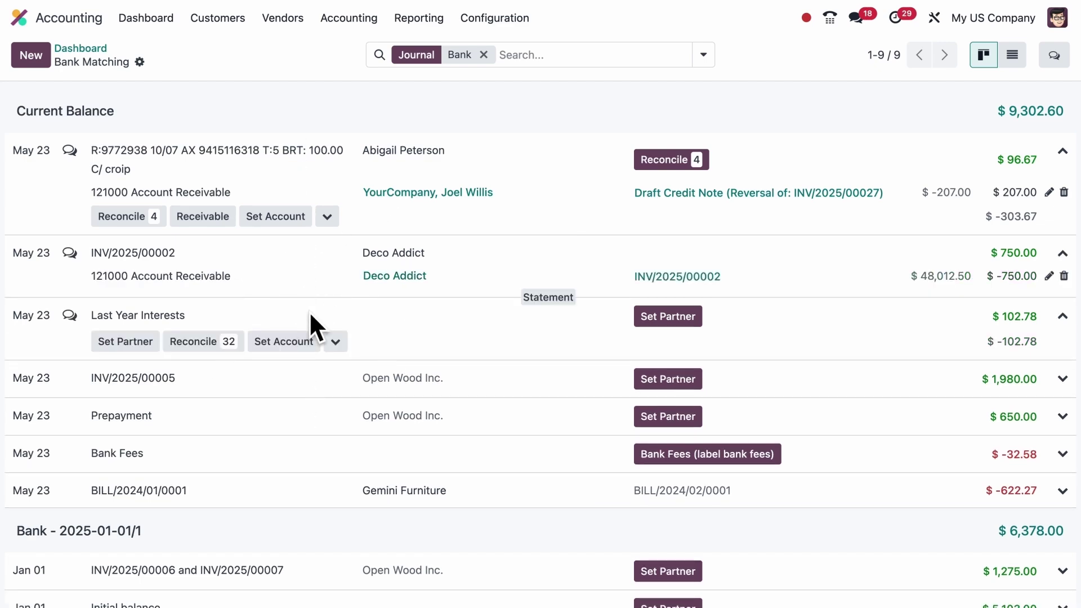
click(336, 342)
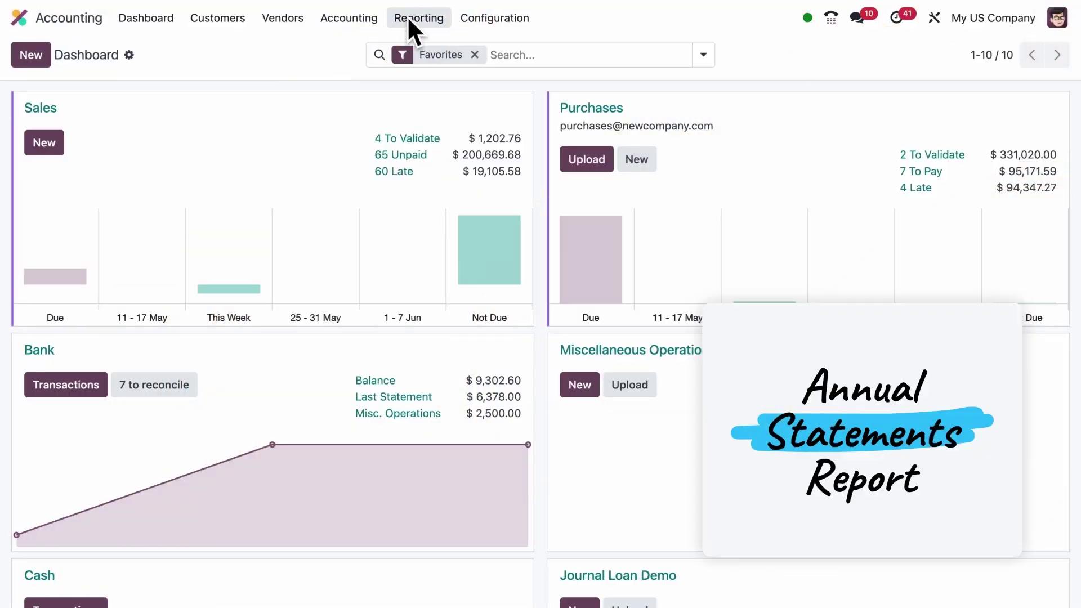
Step: Open the Annual Statements accounting report and switch it to the Trial Balance view
click(409, 19)
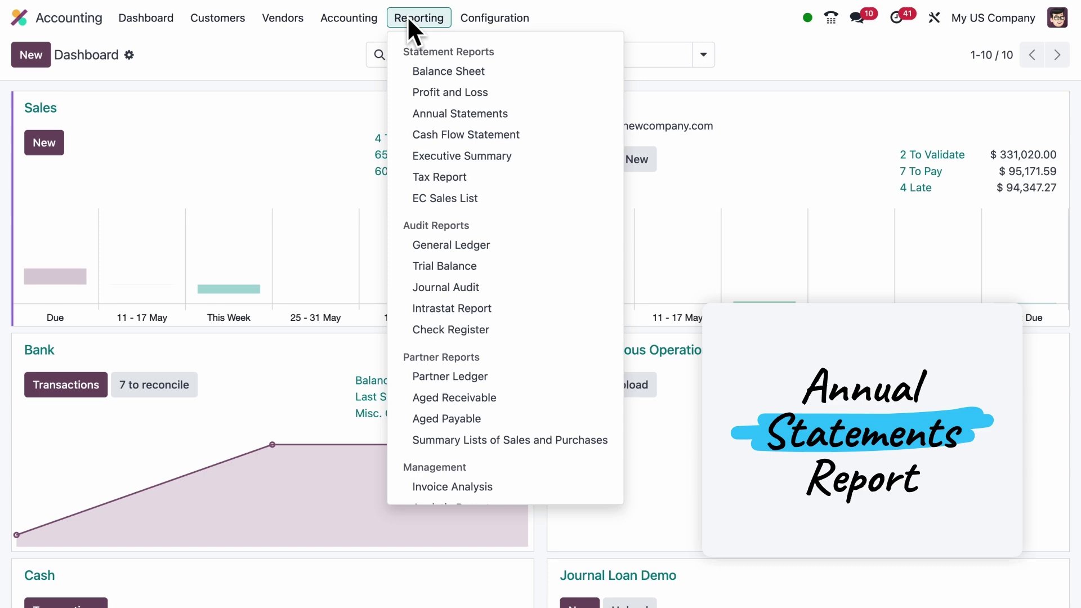
click(513, 113)
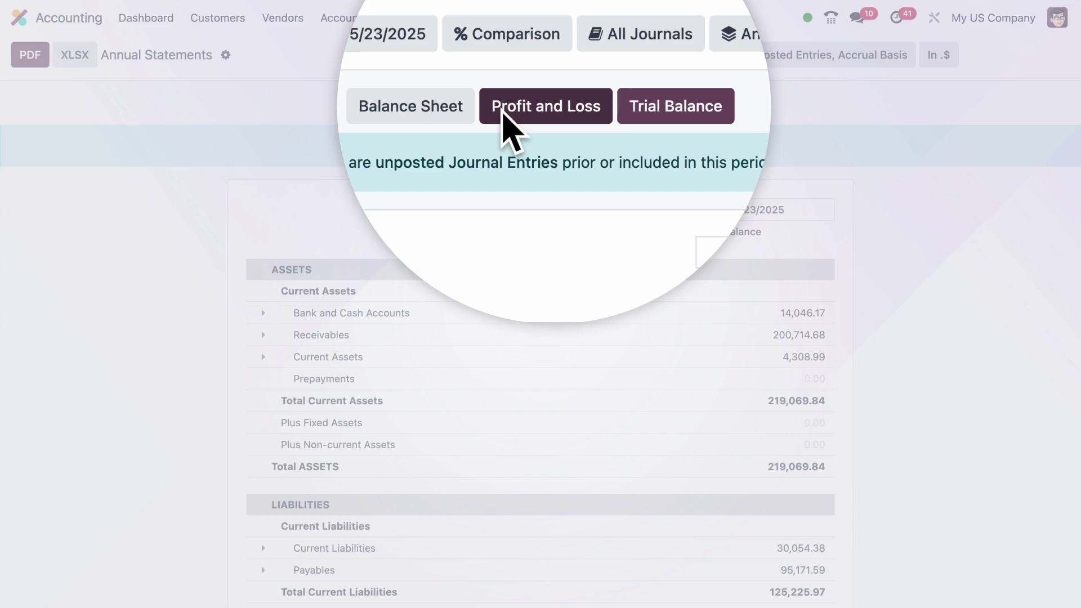
click(635, 107)
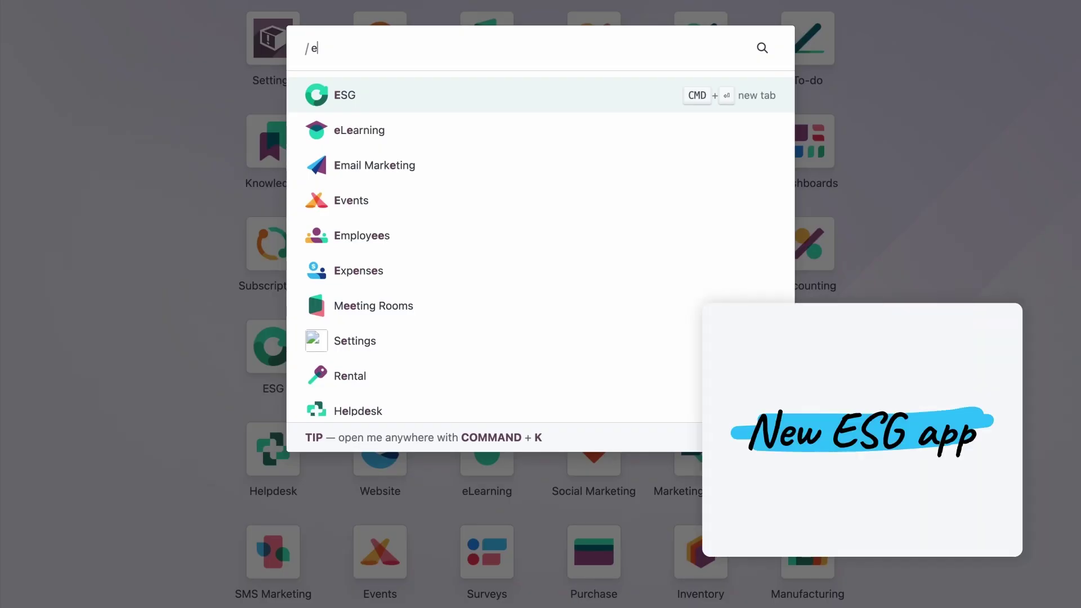
Step: Launch ESG and open the Electricity Consumption emission factor from Configuration
text(s)
key(Return)
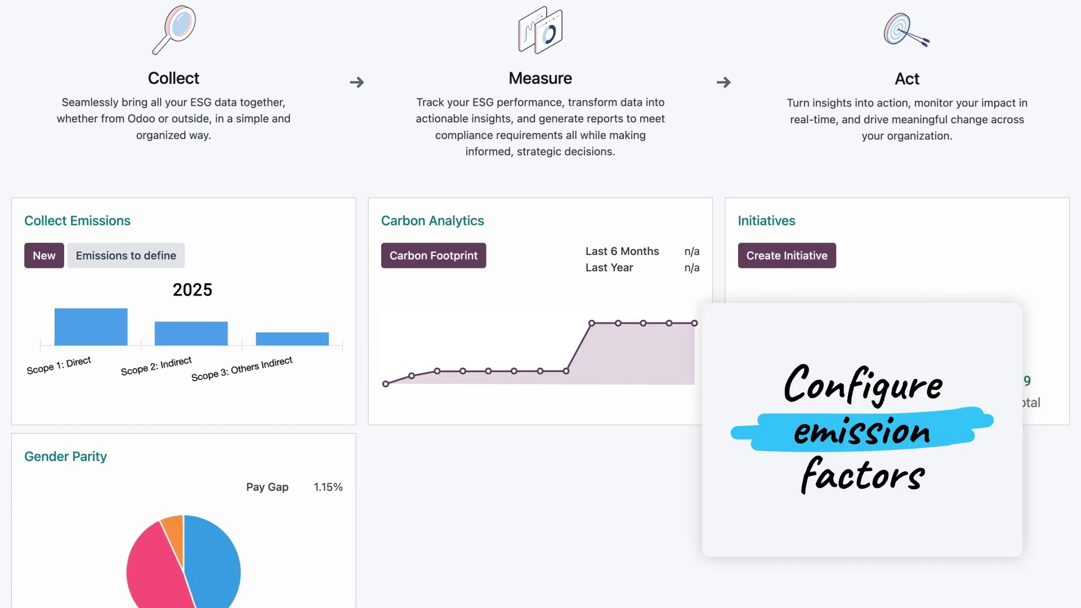
scroll(204, 191, up, 2)
click(347, 16)
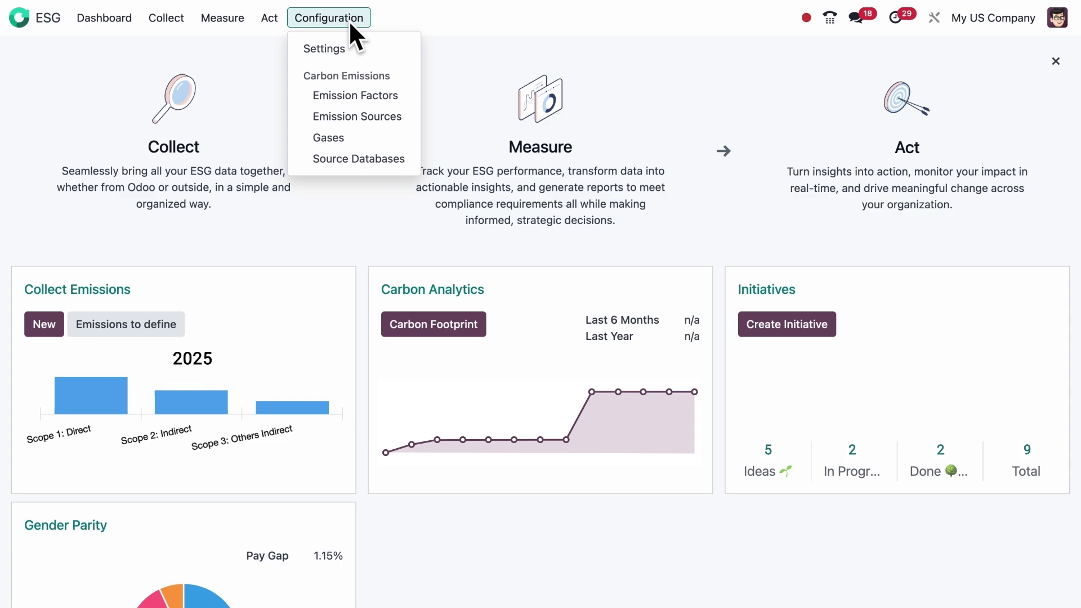
click(361, 95)
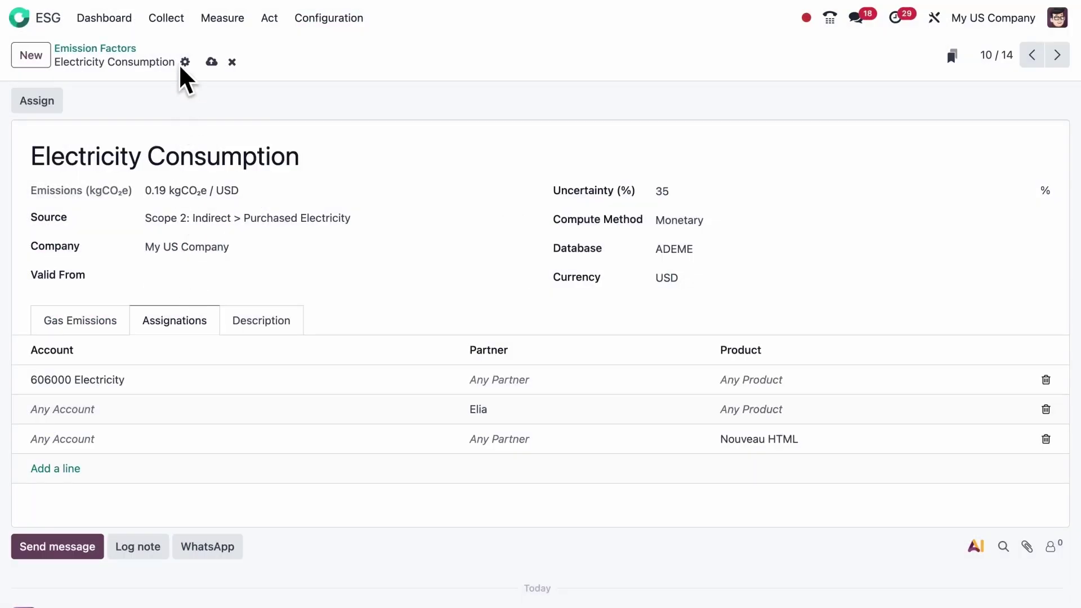
Step: List the emitted emissions grouped by date quarter
click(179, 22)
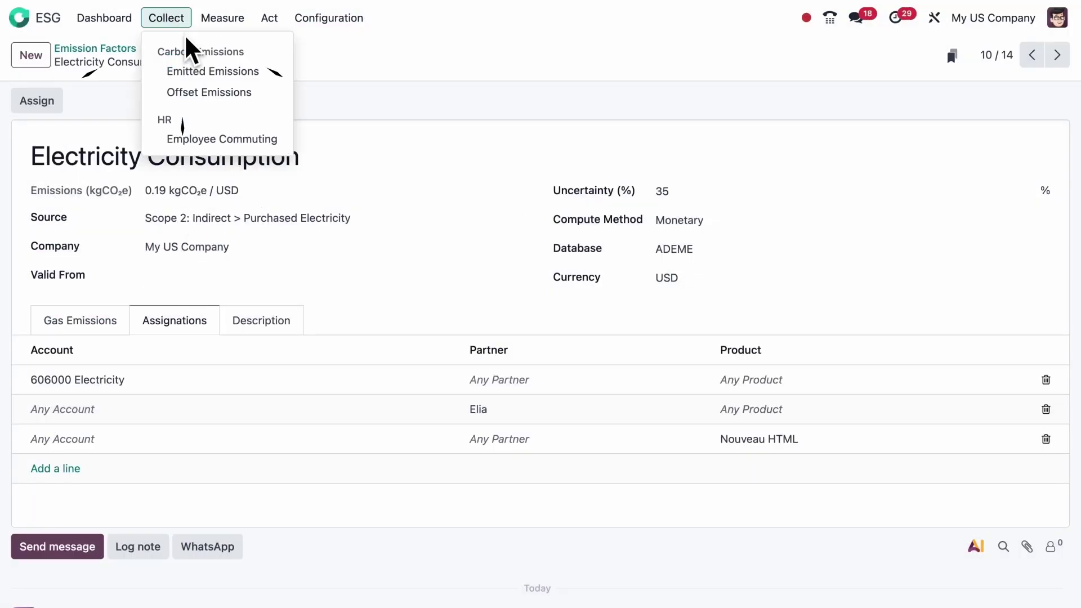
click(250, 71)
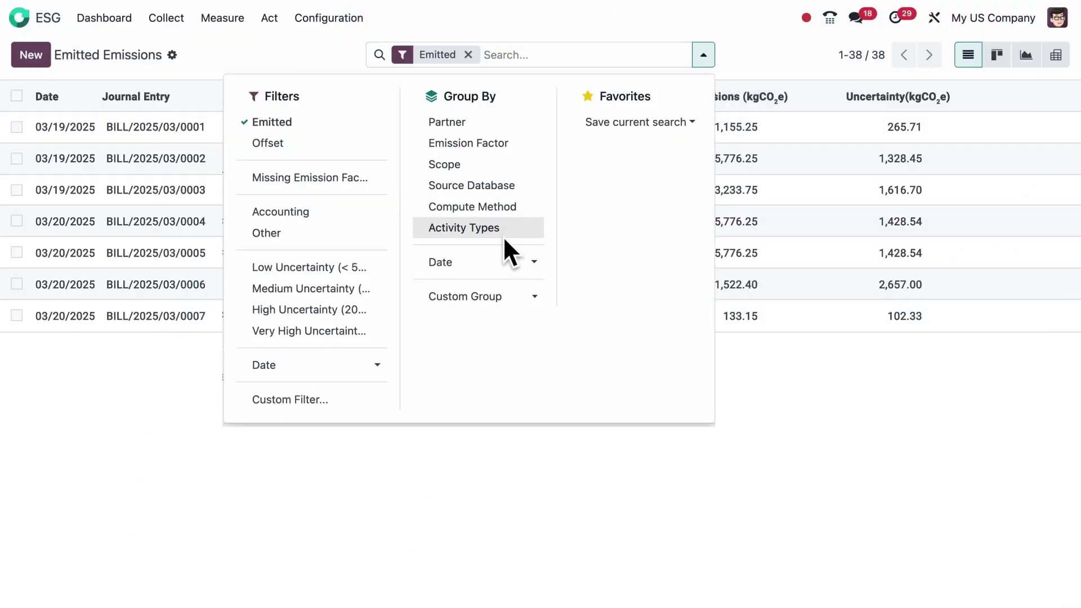
click(499, 260)
click(508, 301)
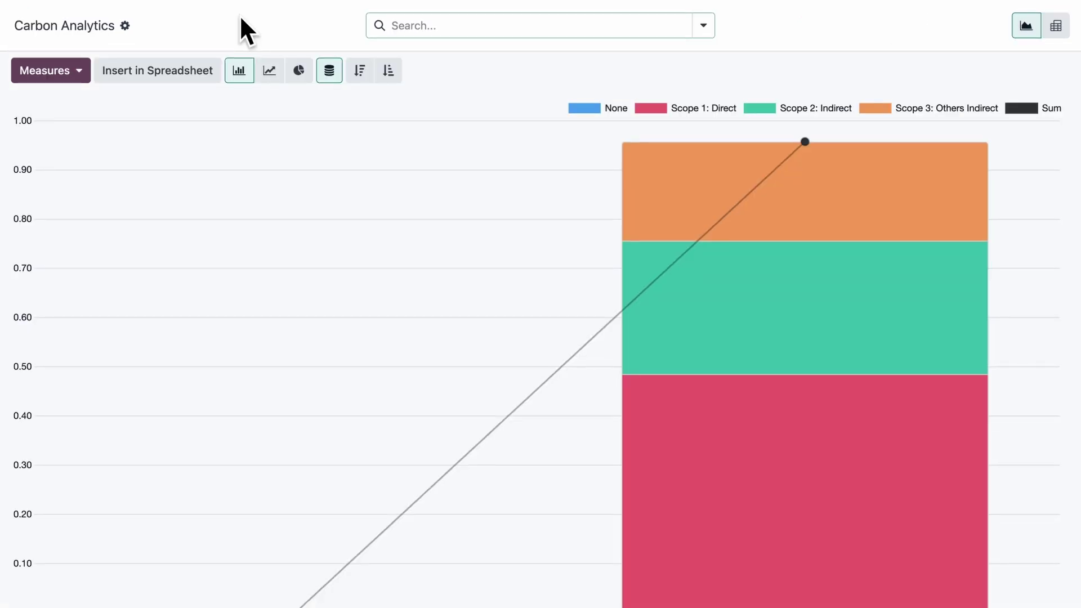
Step: Expand Scope 1, Scope 2, Purchased Electricity and Scope 3 in the Carbon Footprint report
click(237, 23)
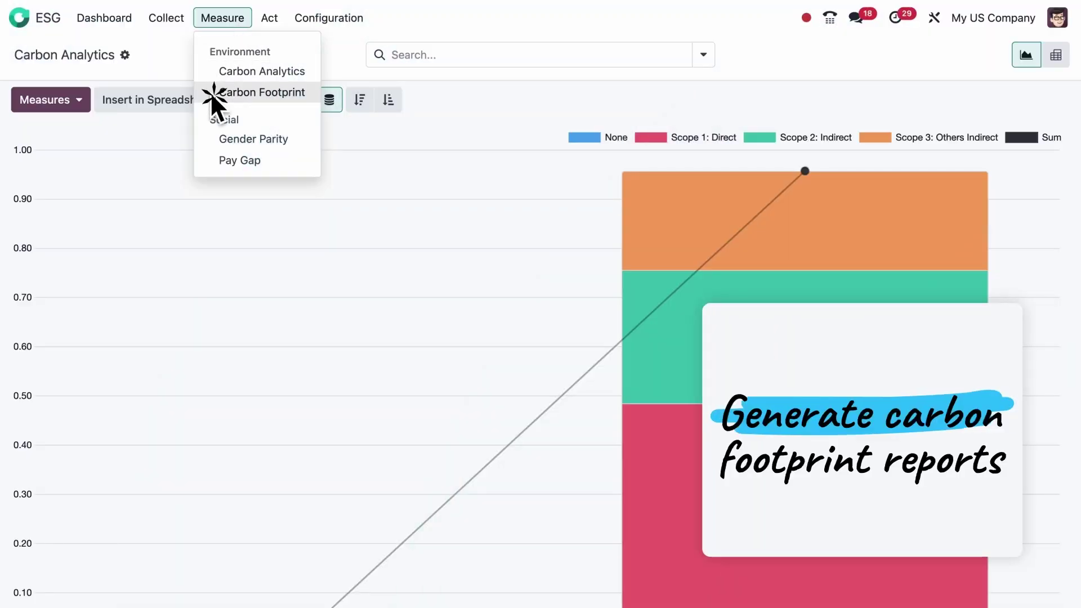
click(217, 94)
click(262, 231)
click(263, 294)
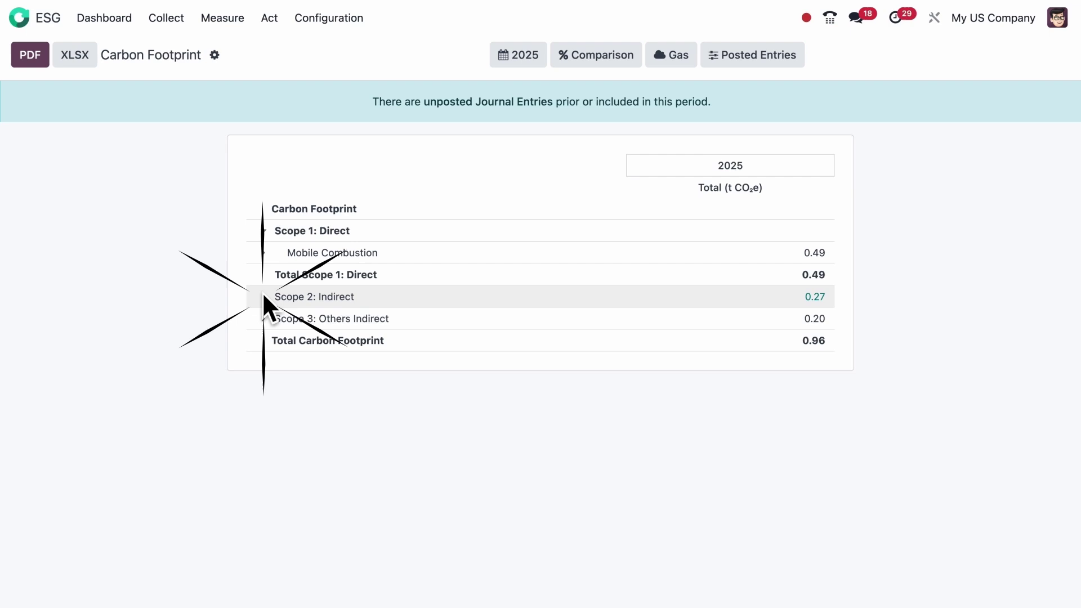
click(264, 317)
click(264, 407)
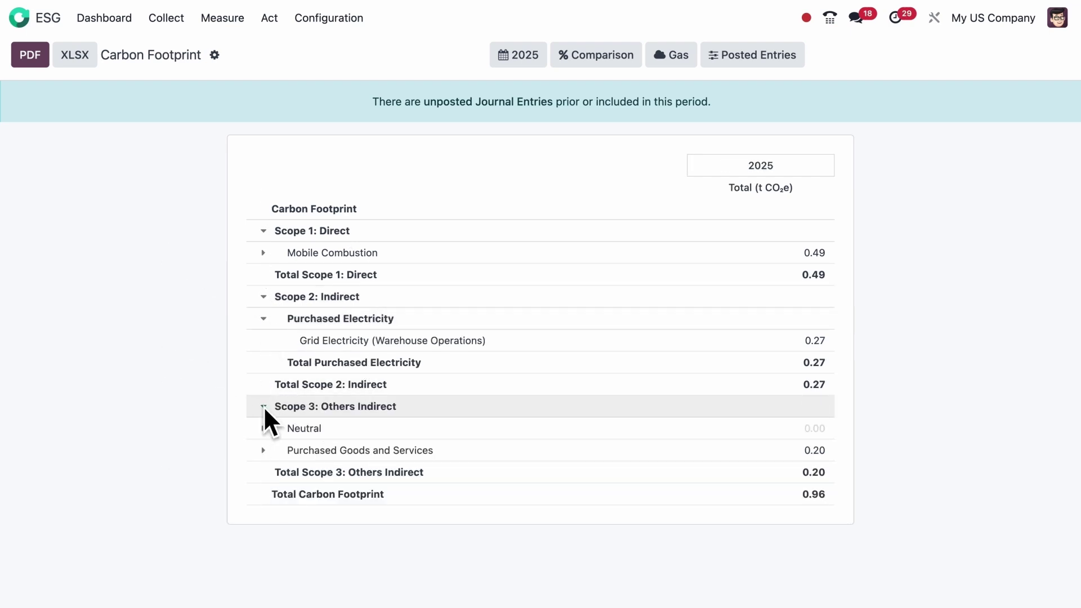
Step: Regroup the Gender Parity chart by Job Position, then by gender
click(238, 22)
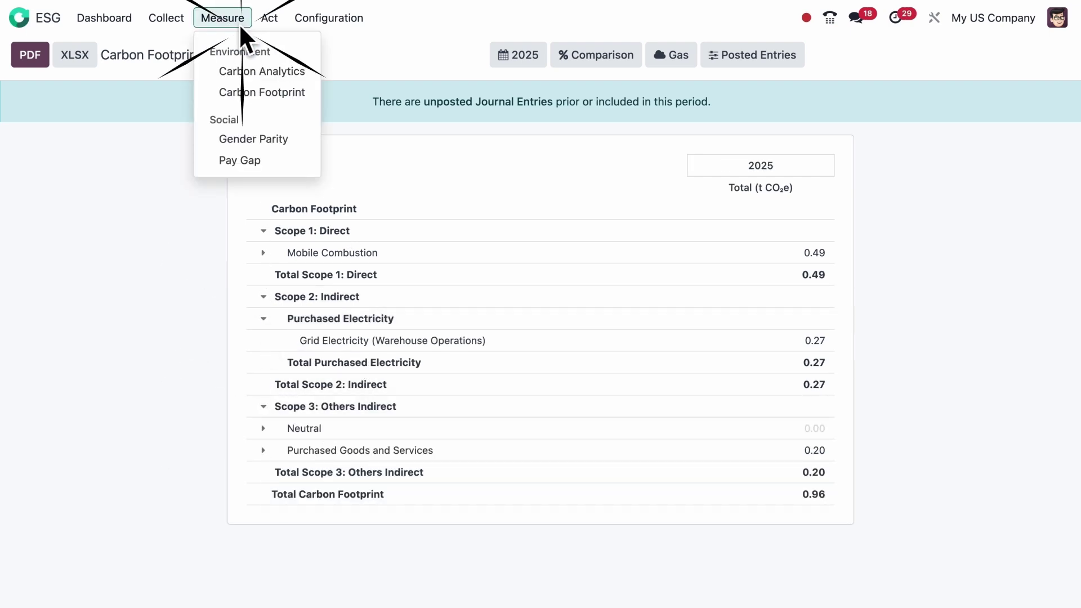
click(214, 140)
click(466, 29)
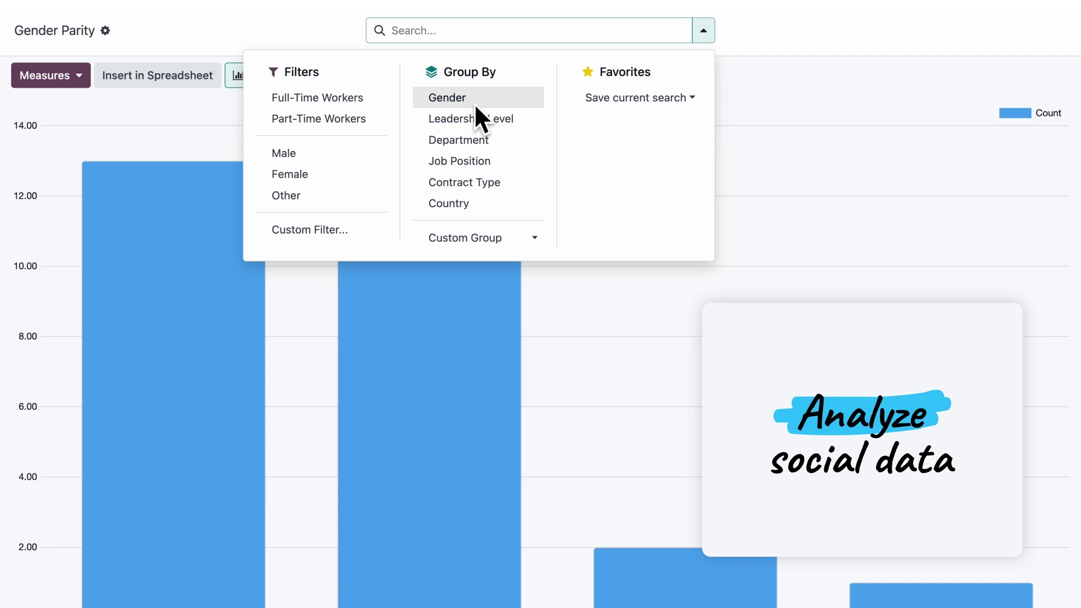
click(493, 159)
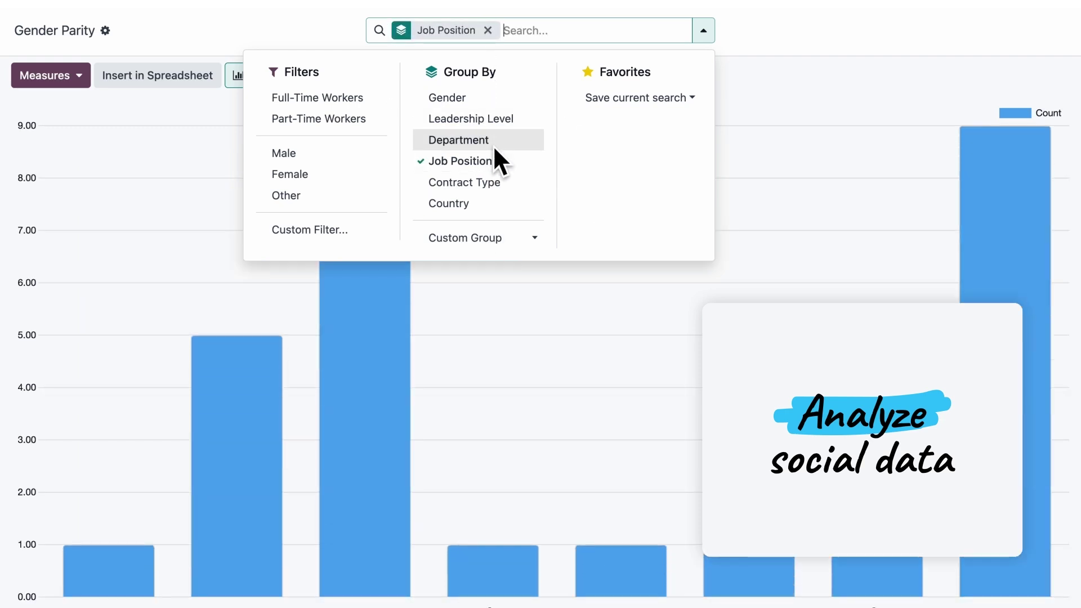
click(496, 97)
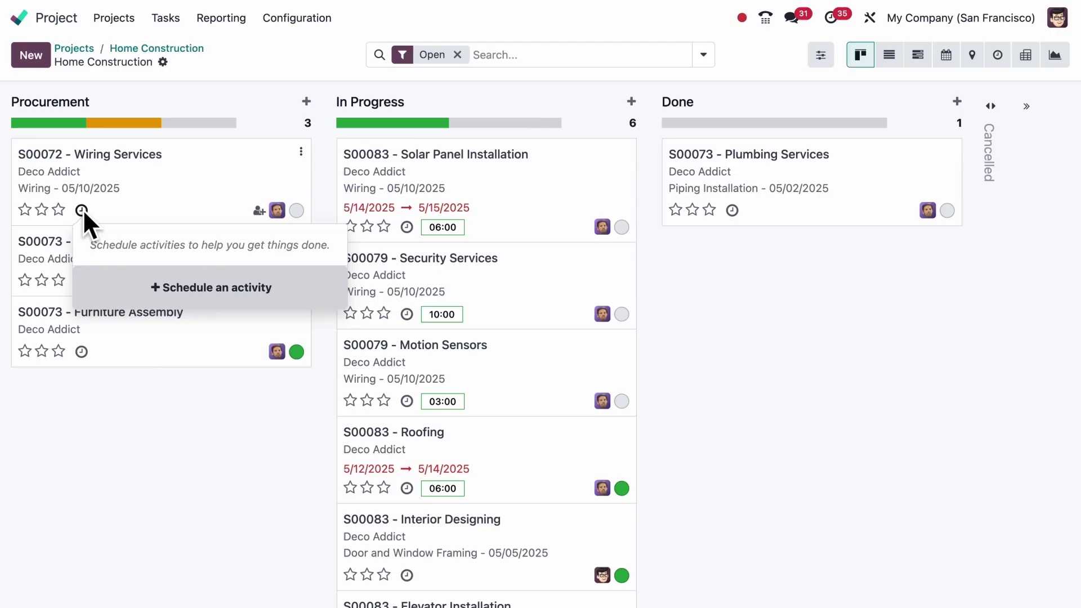
Step: Cycle a new task activity through Call, Meeting, To-Do and Upload Document types
click(112, 271)
click(345, 205)
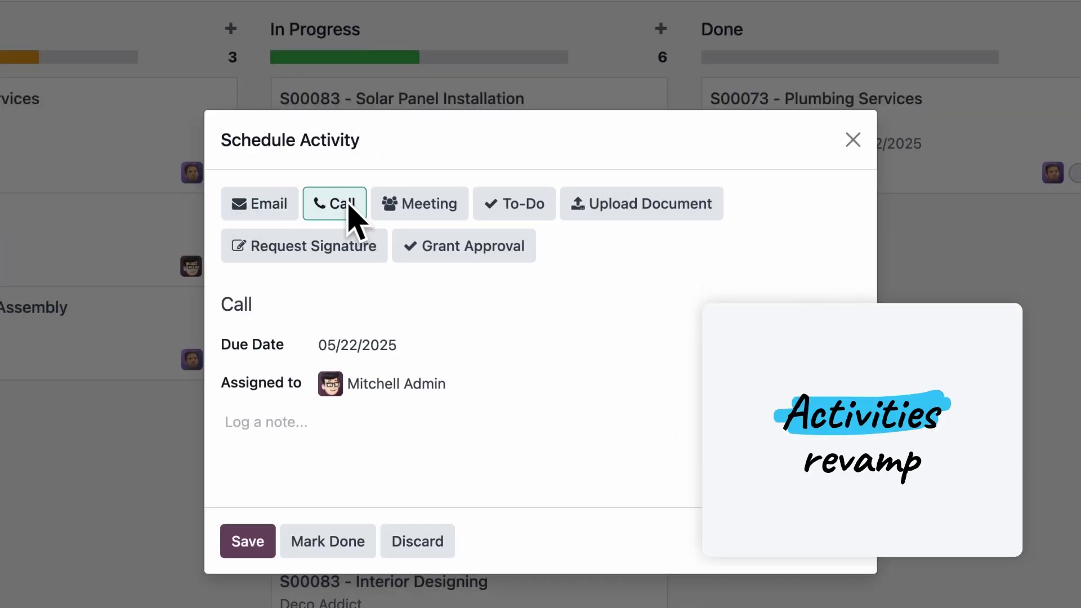
click(418, 206)
click(514, 206)
click(614, 206)
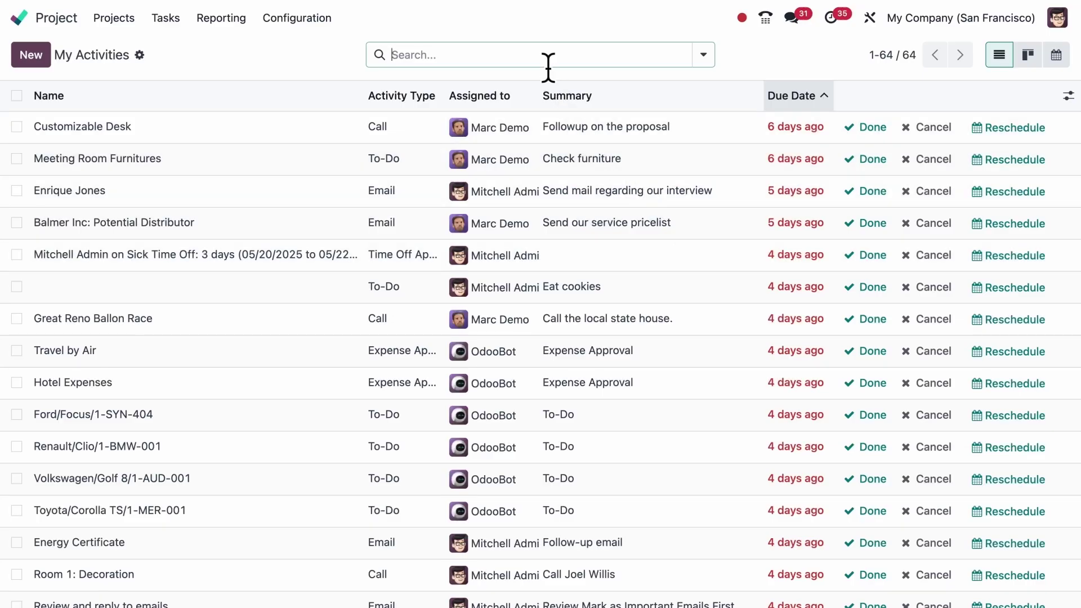
Step: Filter My Activities to Today and Tomorrow, and postpone Office Design and Architecture to next week
click(548, 63)
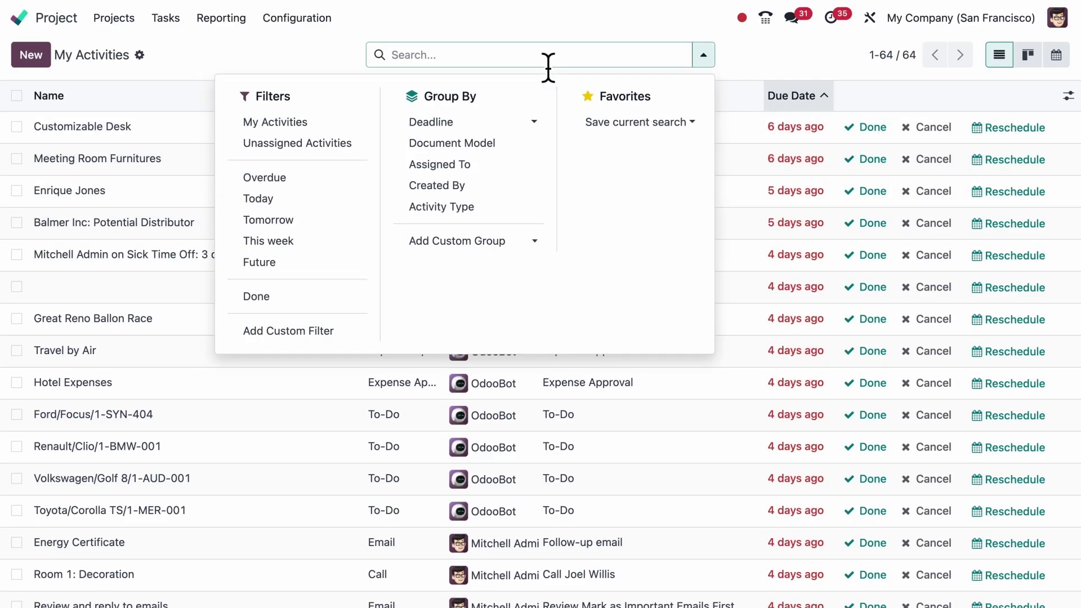
click(333, 196)
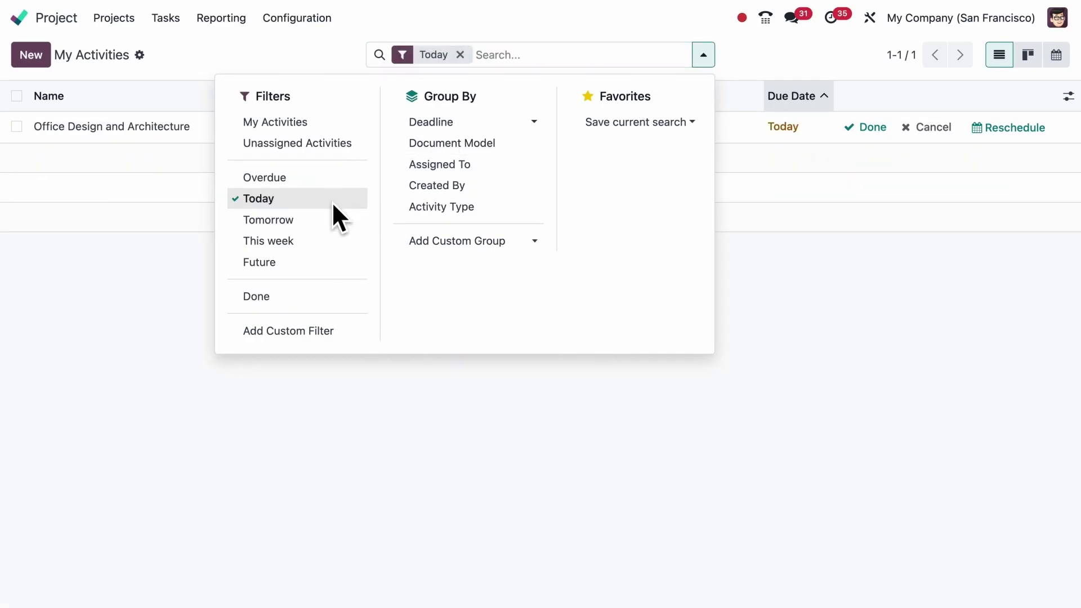
click(332, 217)
click(989, 128)
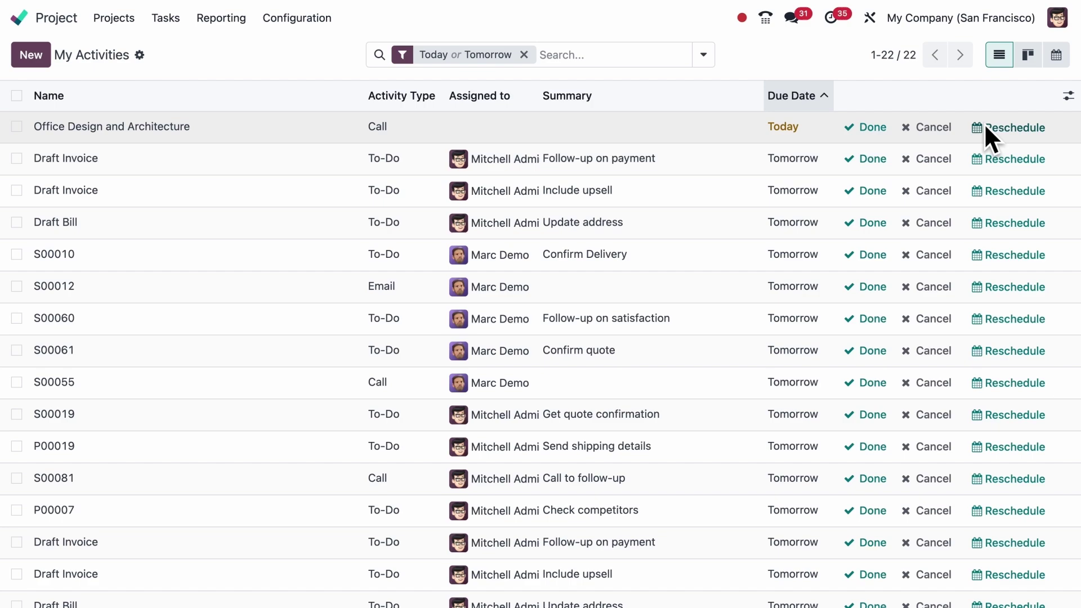
click(989, 128)
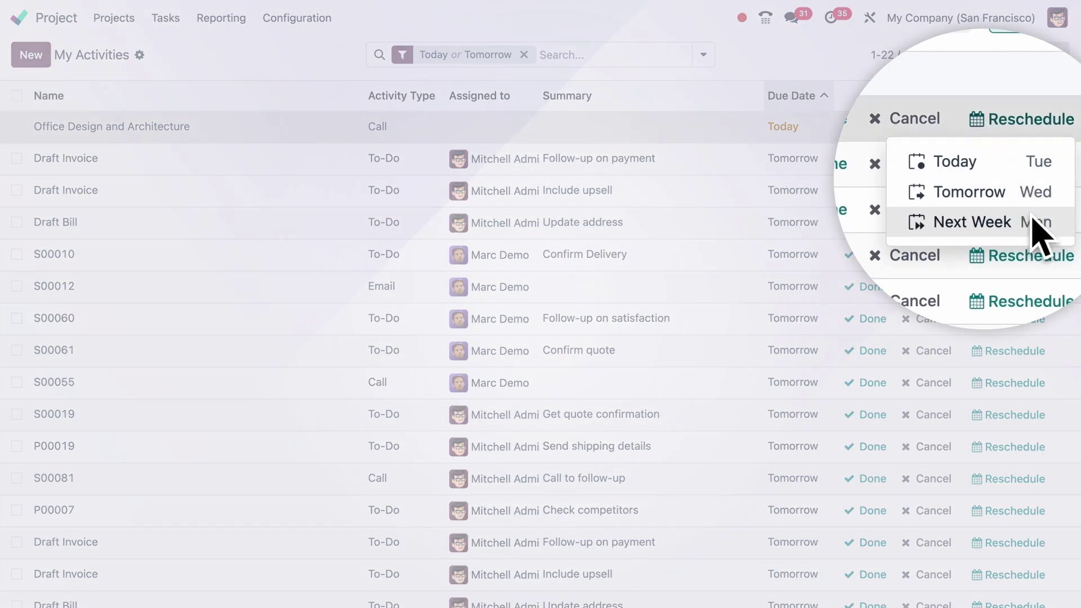
click(1017, 200)
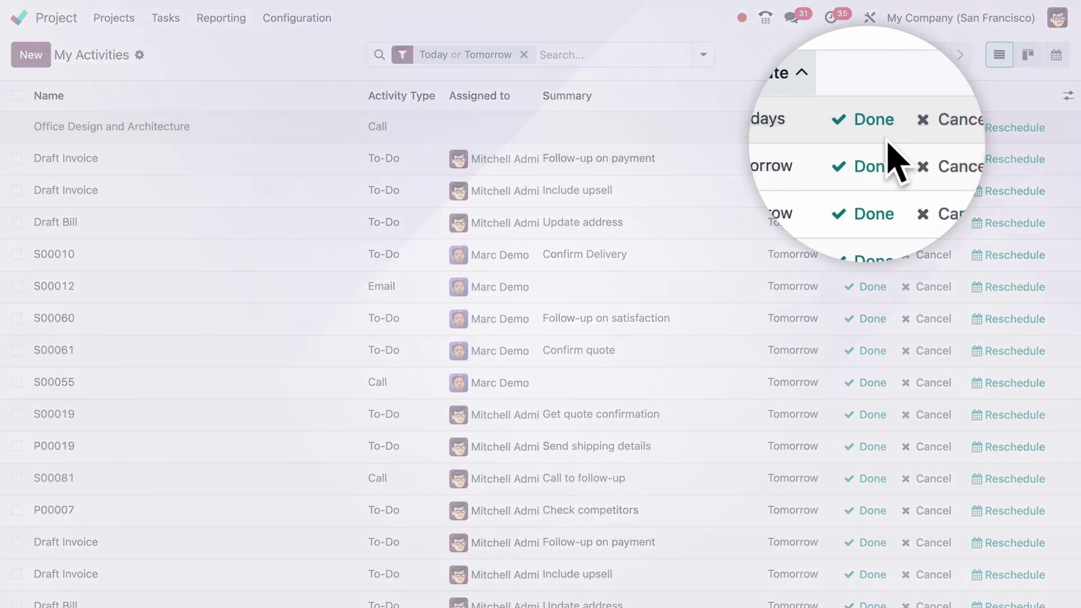
Step: Mark Office Design and Architecture and a Draft Invoice activity done, then remove the date filter
click(873, 127)
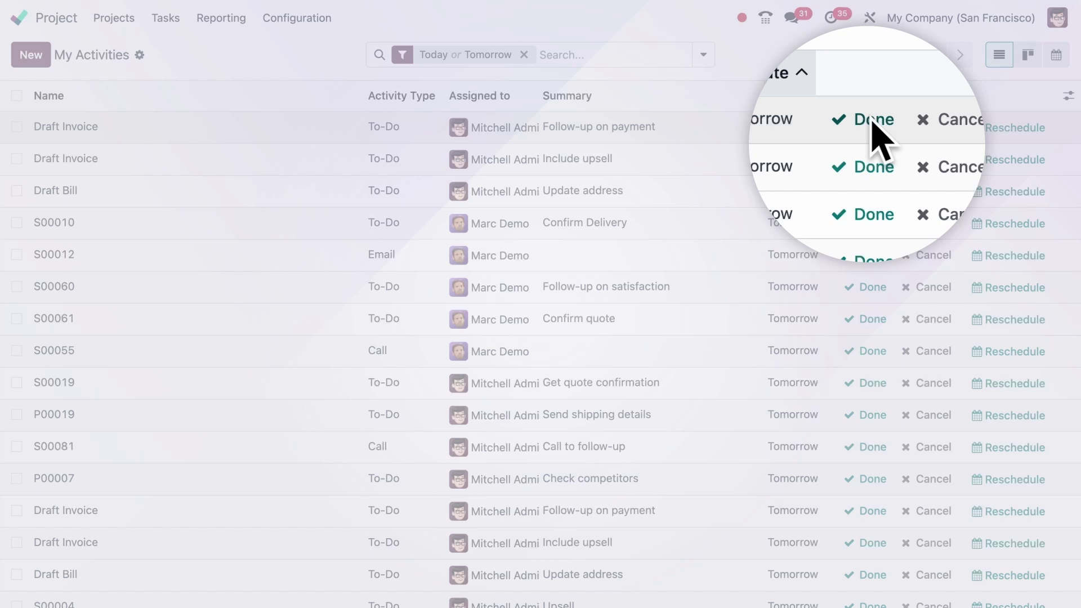
click(871, 128)
click(667, 54)
click(524, 55)
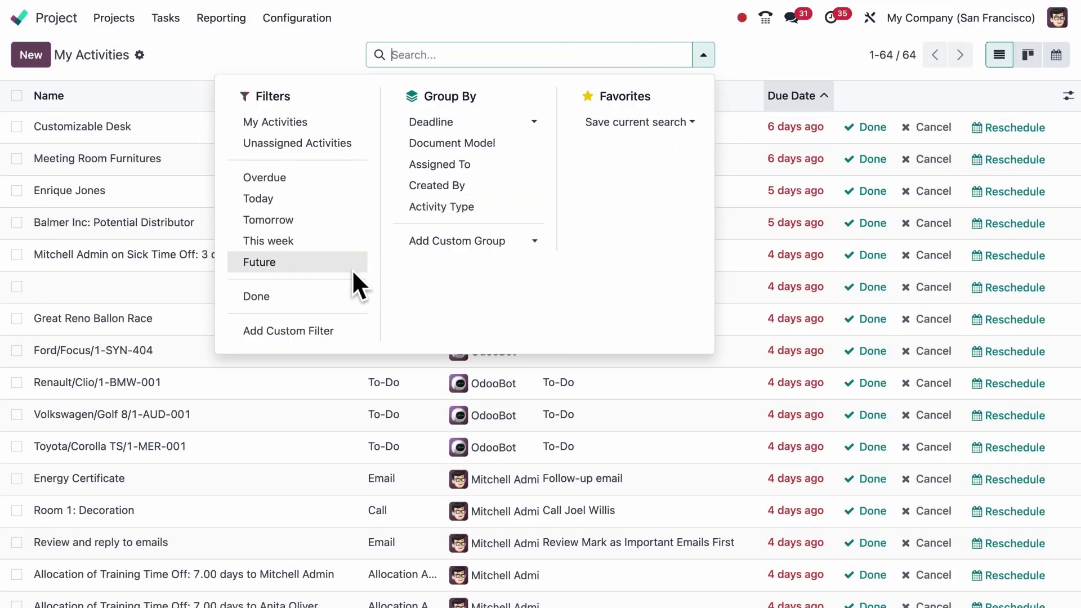
Step: Filter to Done activities and save the search as the My Activities favorite
click(314, 295)
click(317, 50)
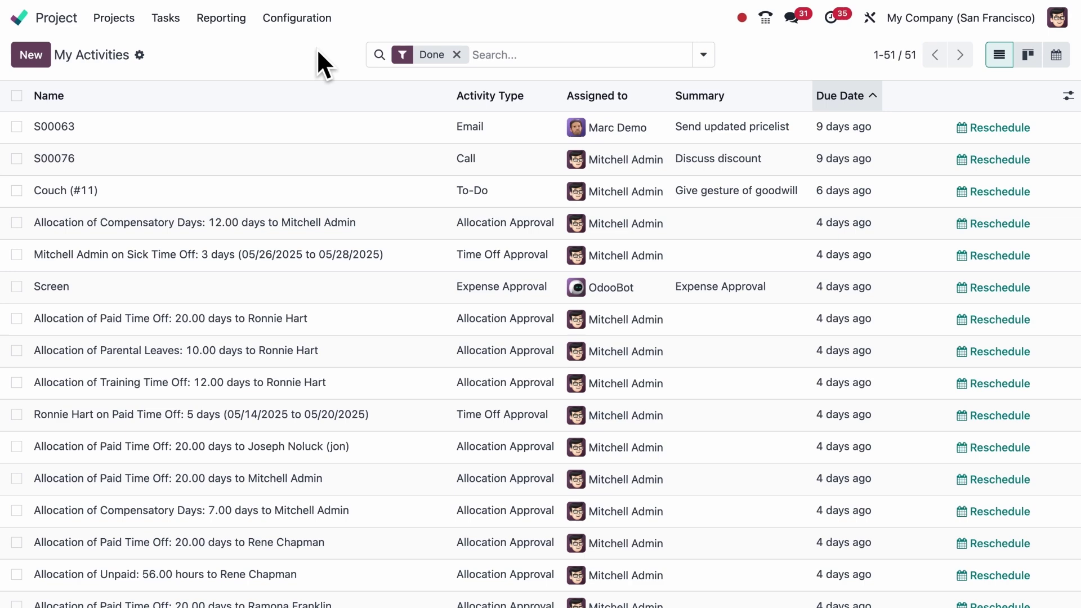
click(500, 59)
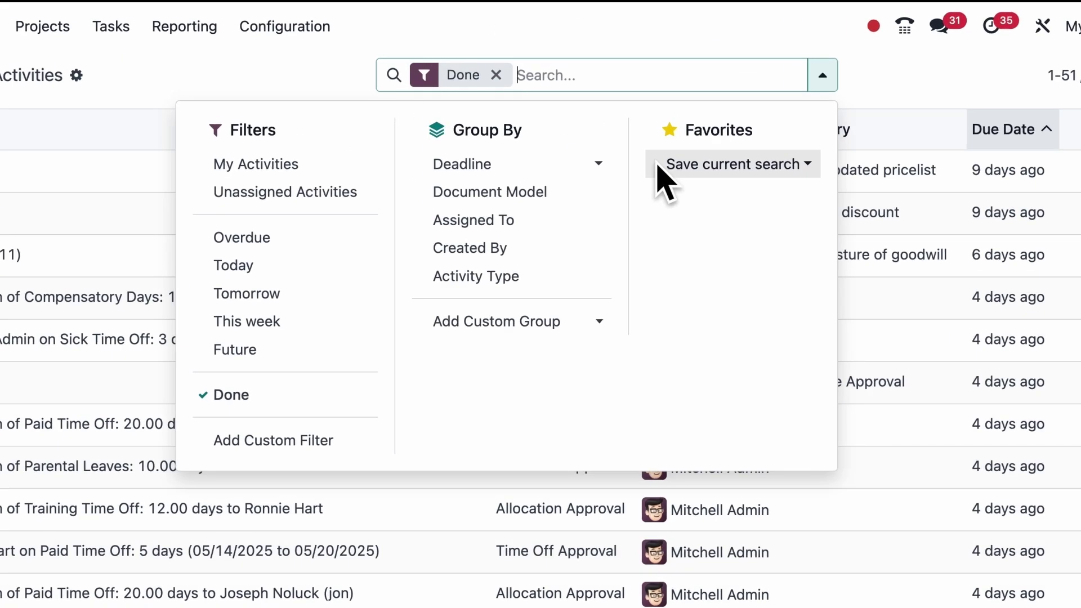
click(658, 165)
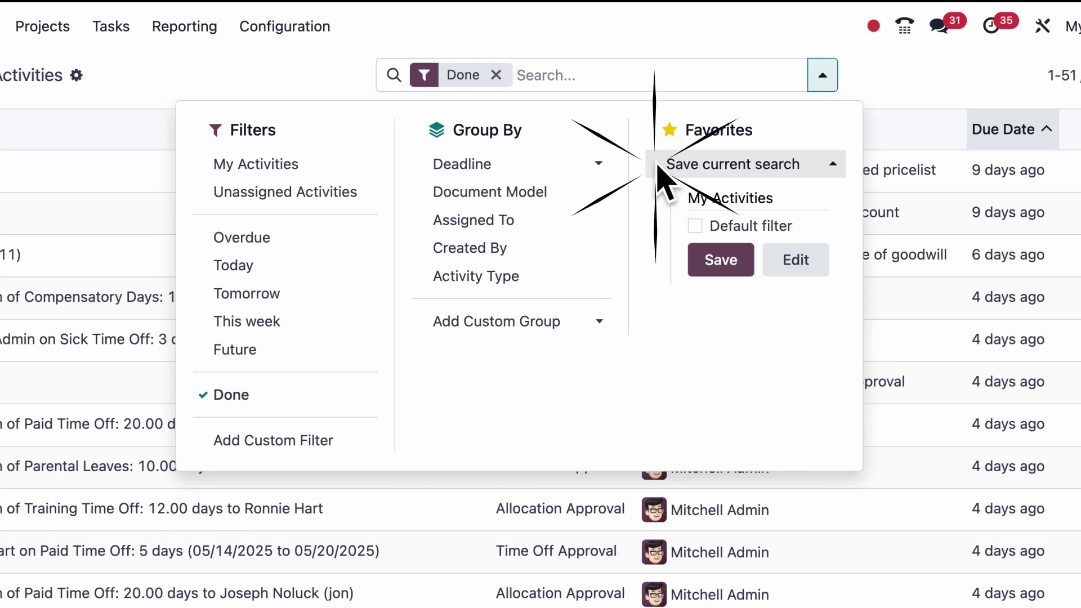
click(712, 256)
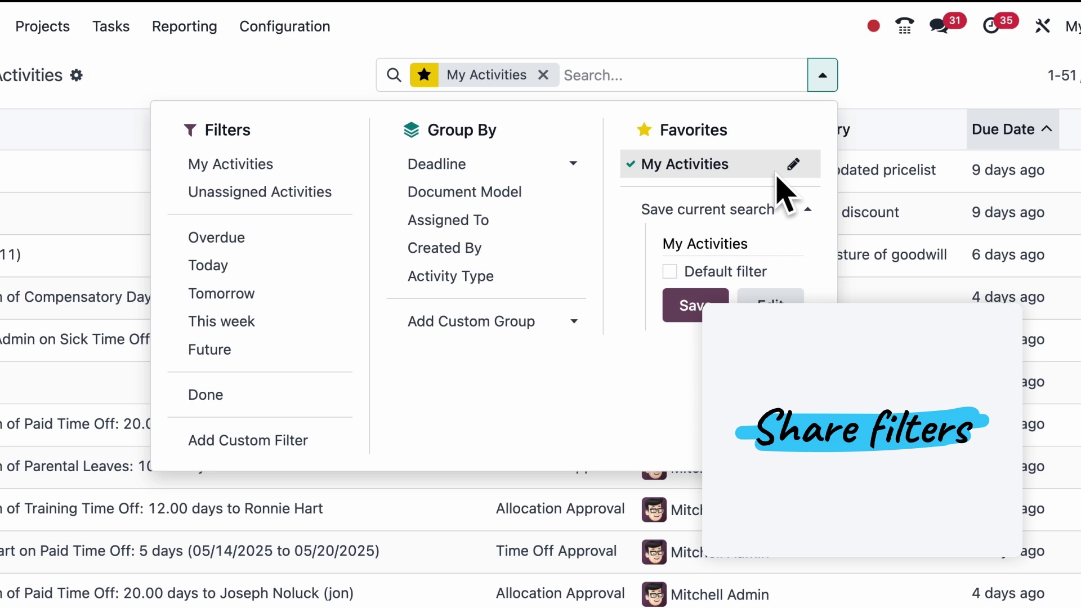
Step: Share the My Activities favorite with two other users
click(794, 164)
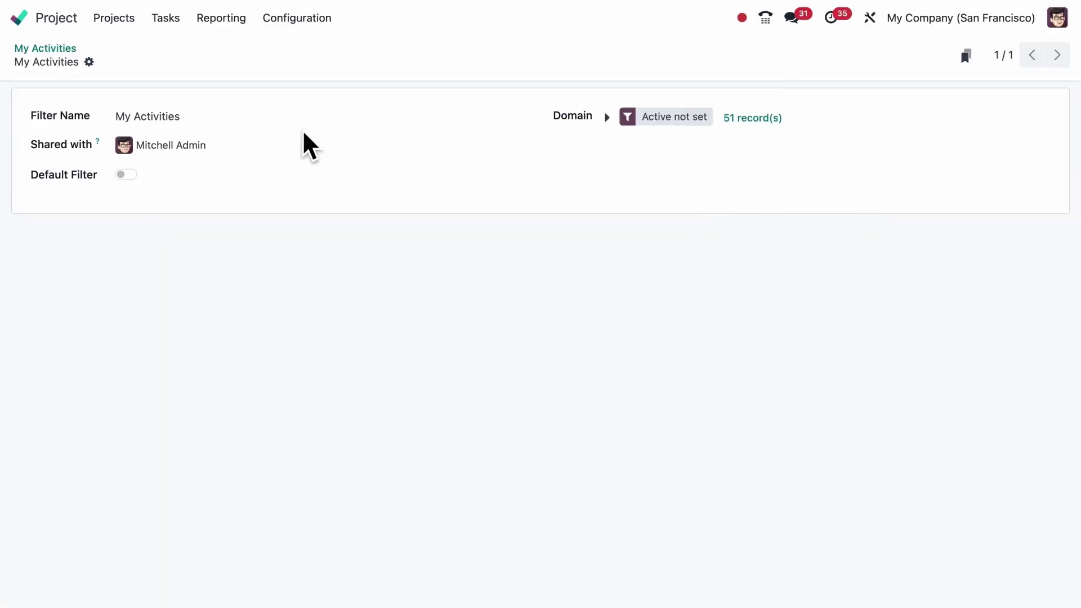
click(258, 146)
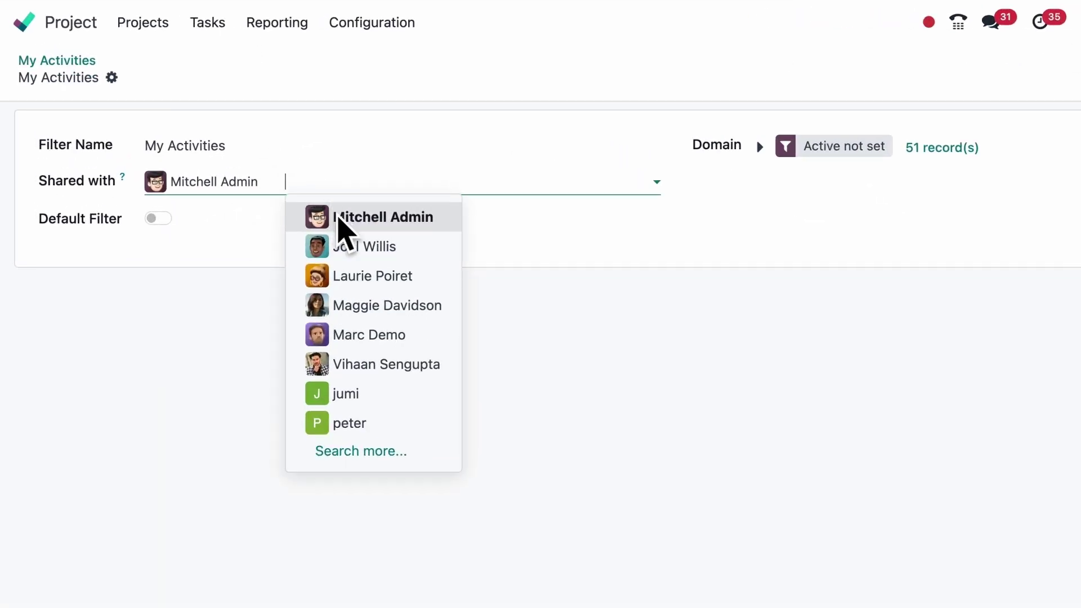
click(345, 243)
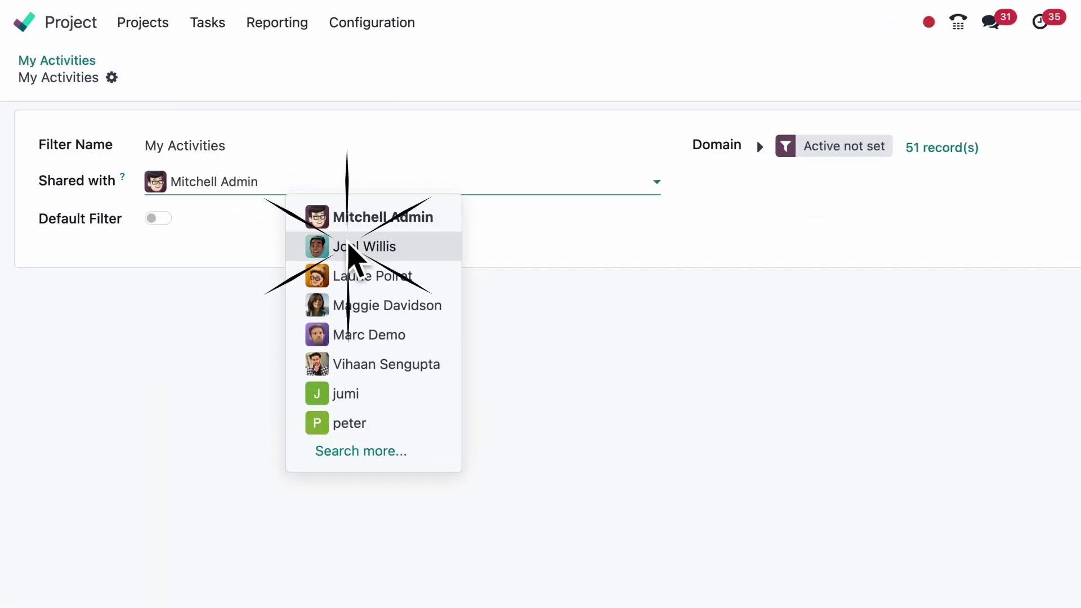
click(410, 181)
click(487, 303)
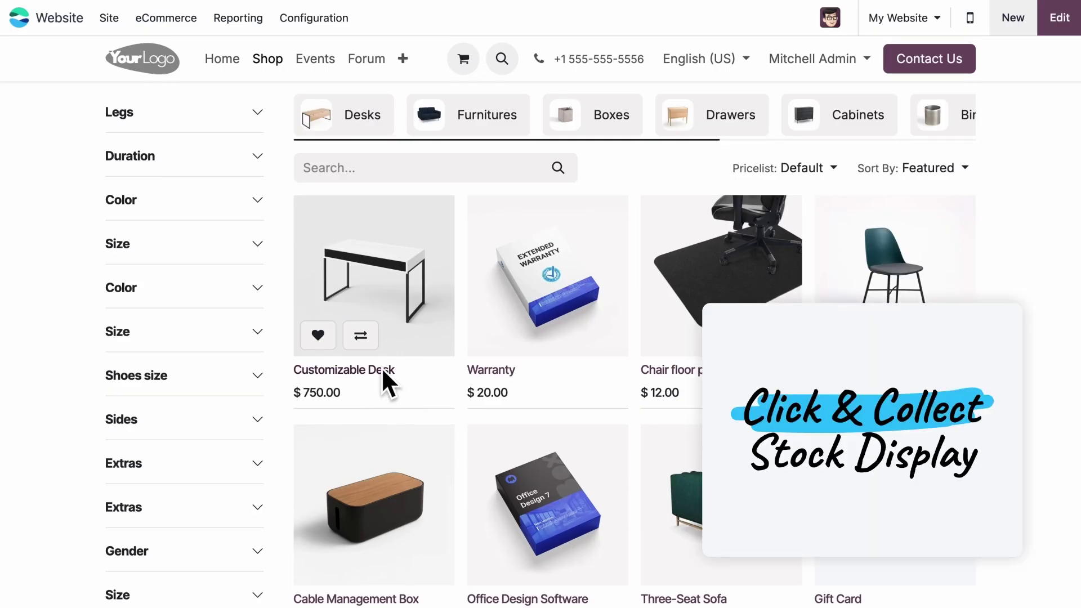
Step: View the Customizable Desk's stock, then enable Google Merchant Center Data Source in website settings
click(383, 374)
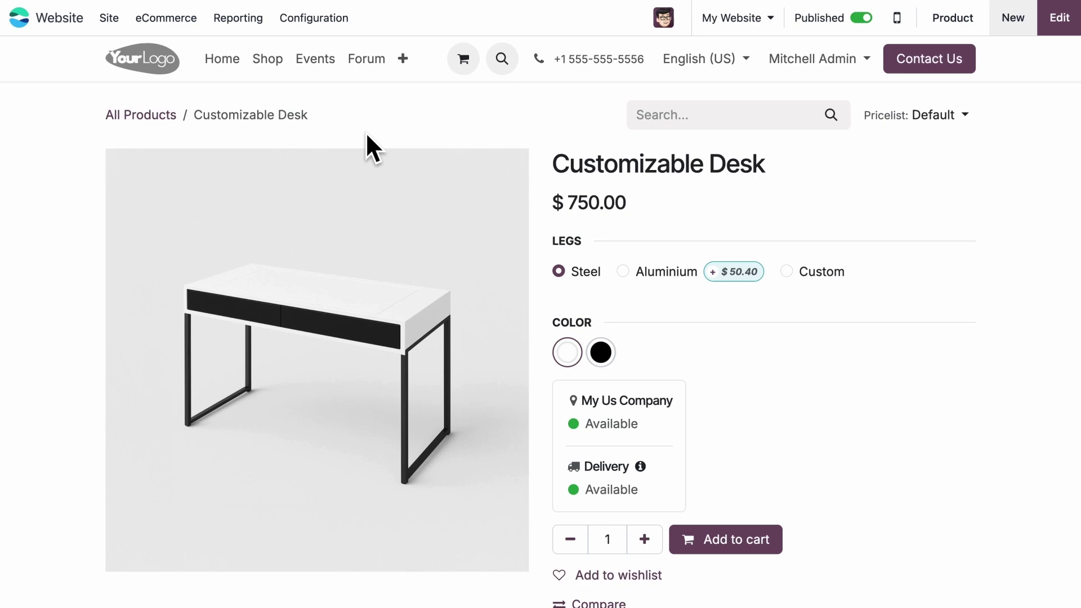
click(347, 14)
click(307, 49)
text(merch)
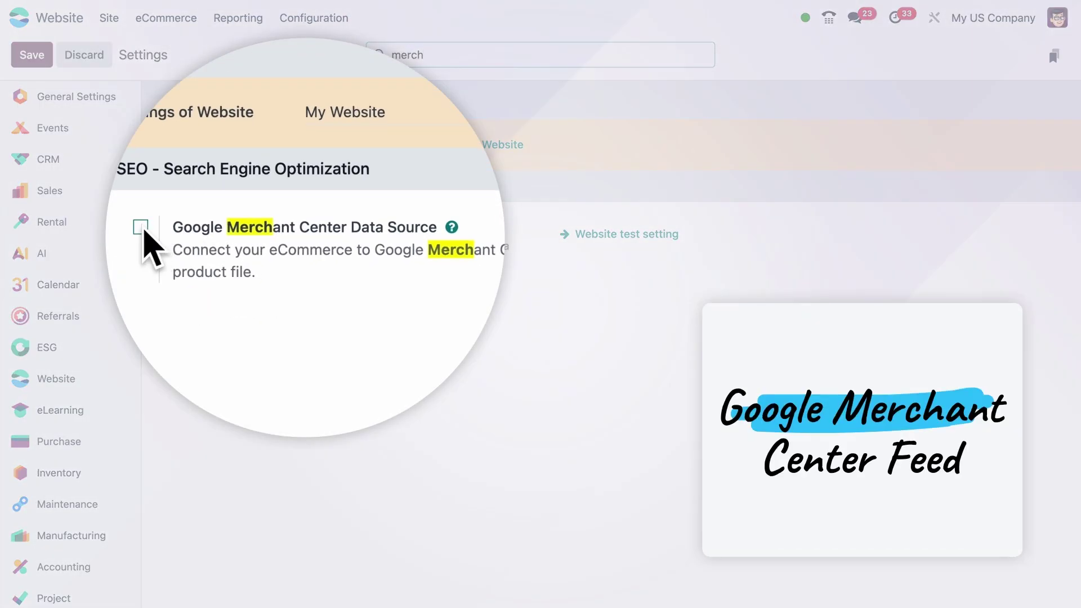
click(185, 229)
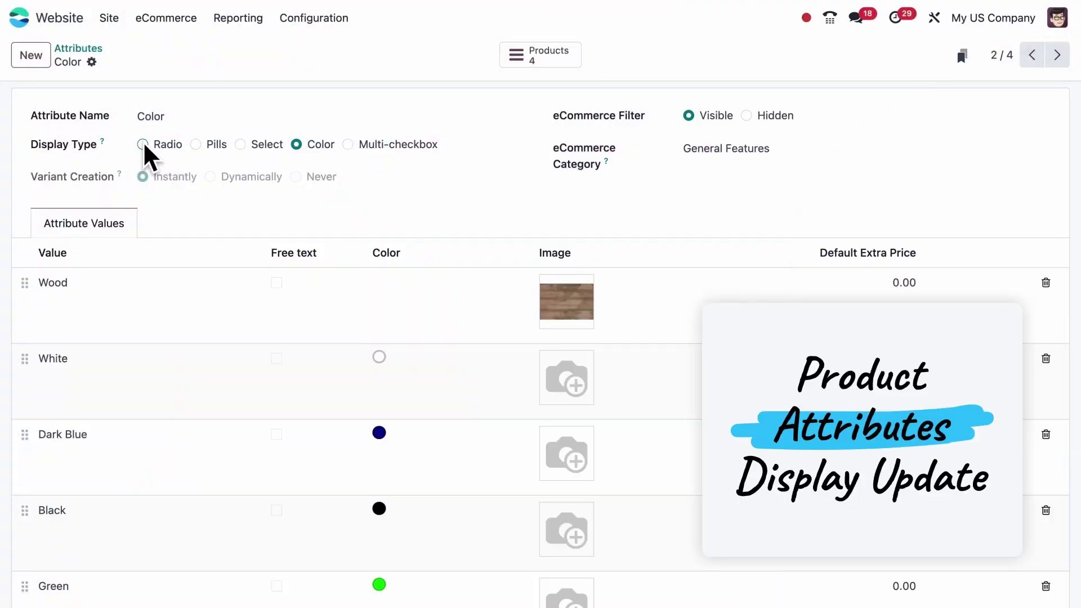
Step: Set the Color attribute to Radio display, reload the shop, and View More colours in its filter
click(143, 144)
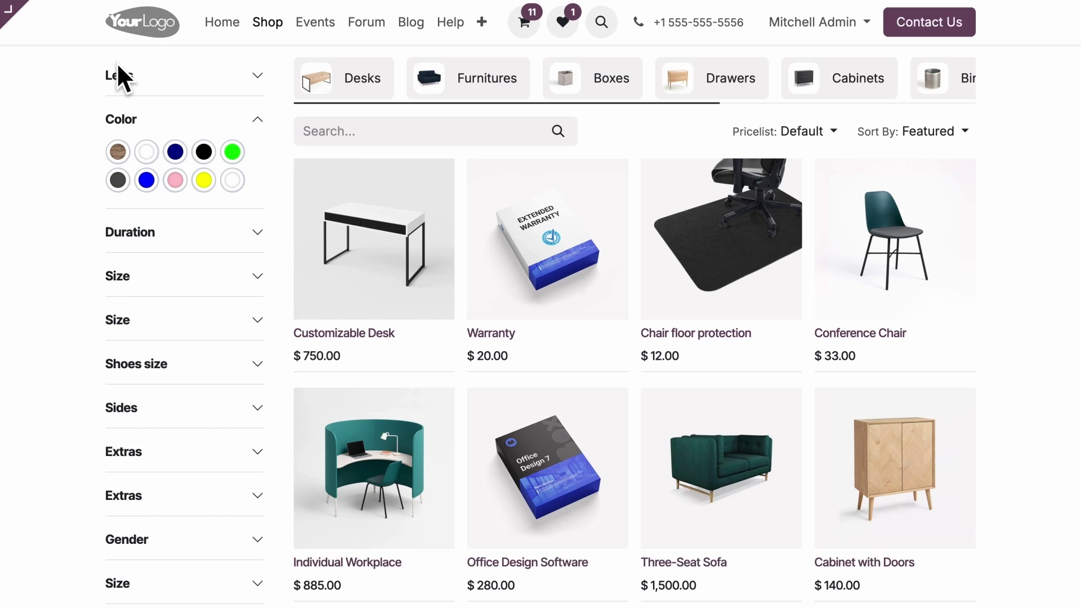
key(F5)
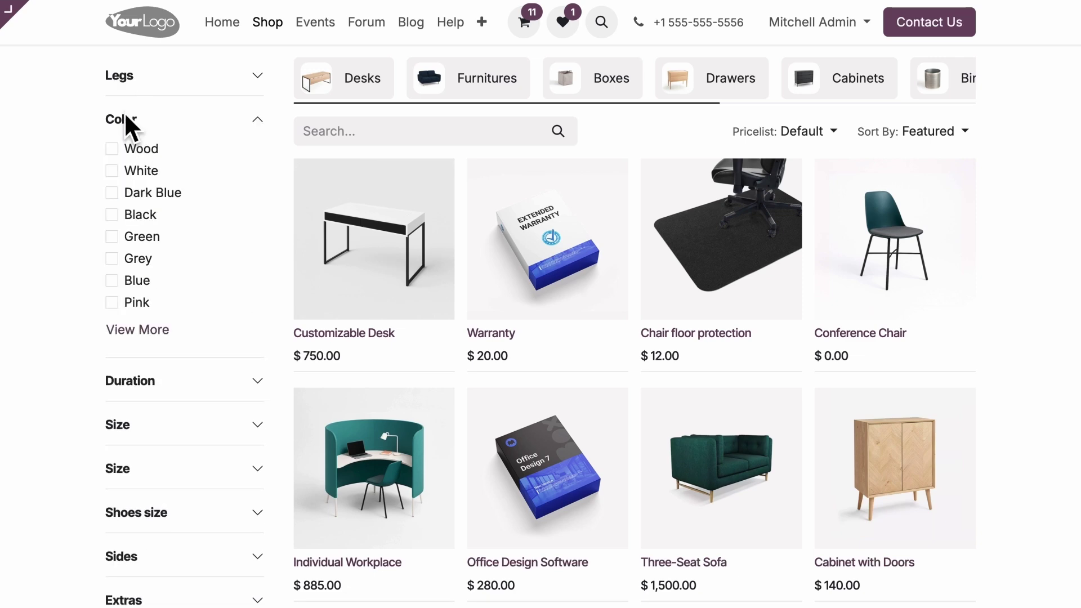
click(226, 146)
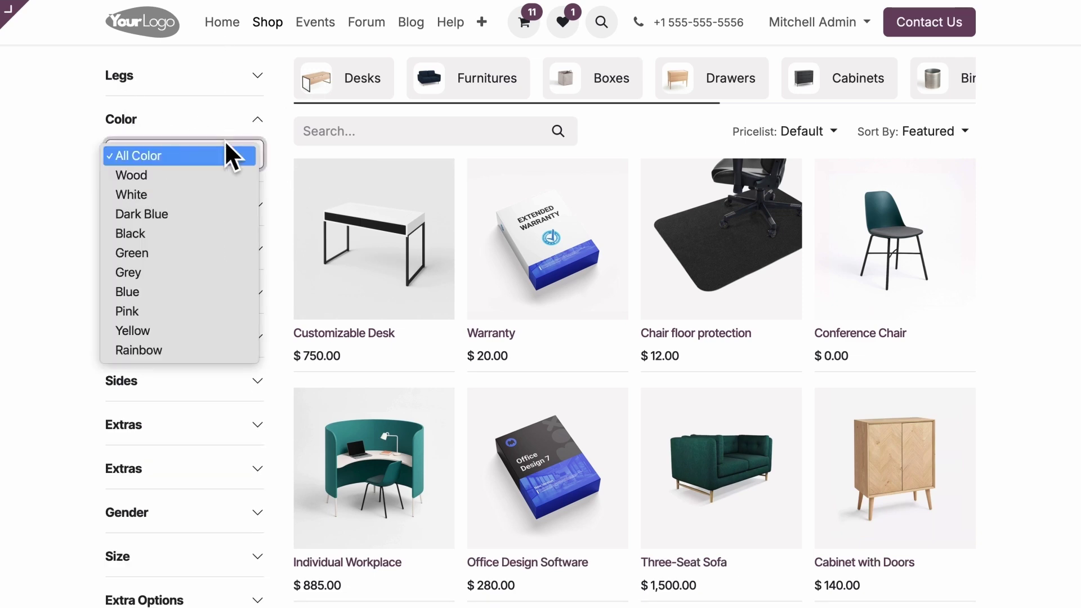
click(217, 113)
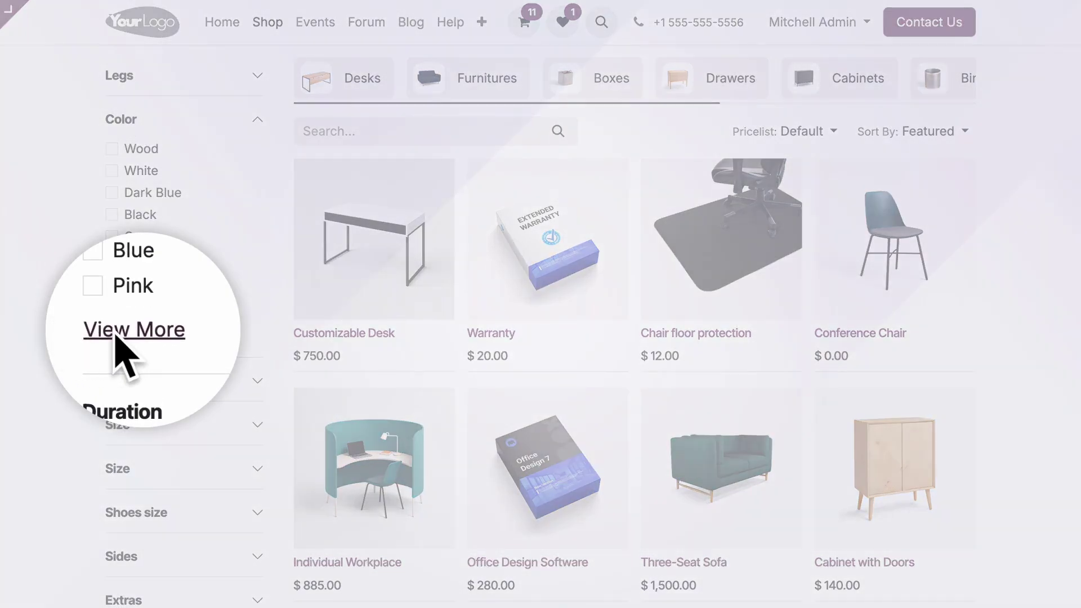
click(126, 310)
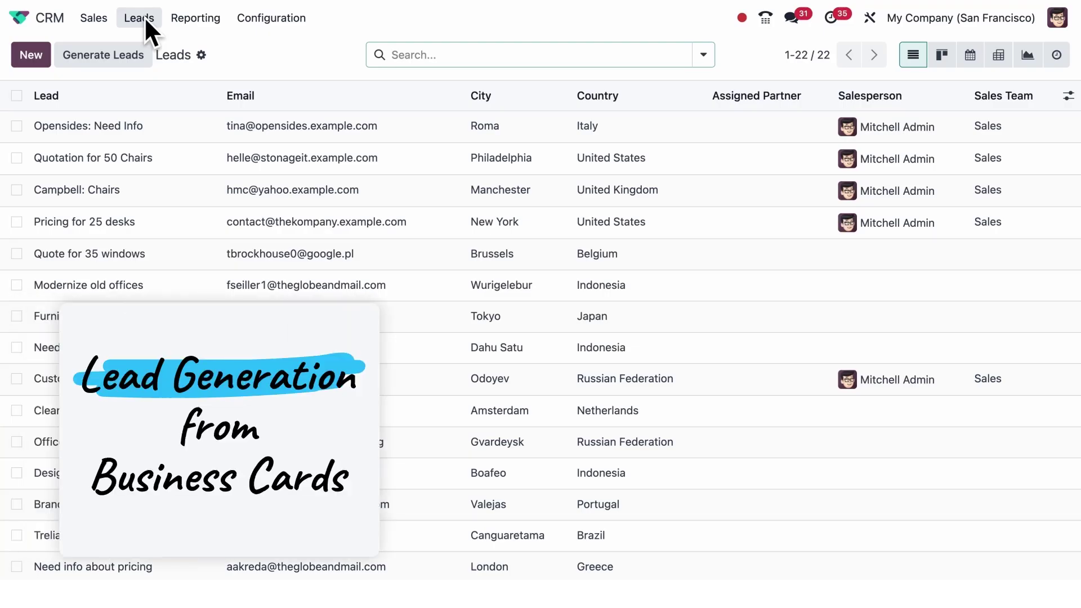
Step: Reload the CRM Leads list and open the Design Software Info lead
click(144, 16)
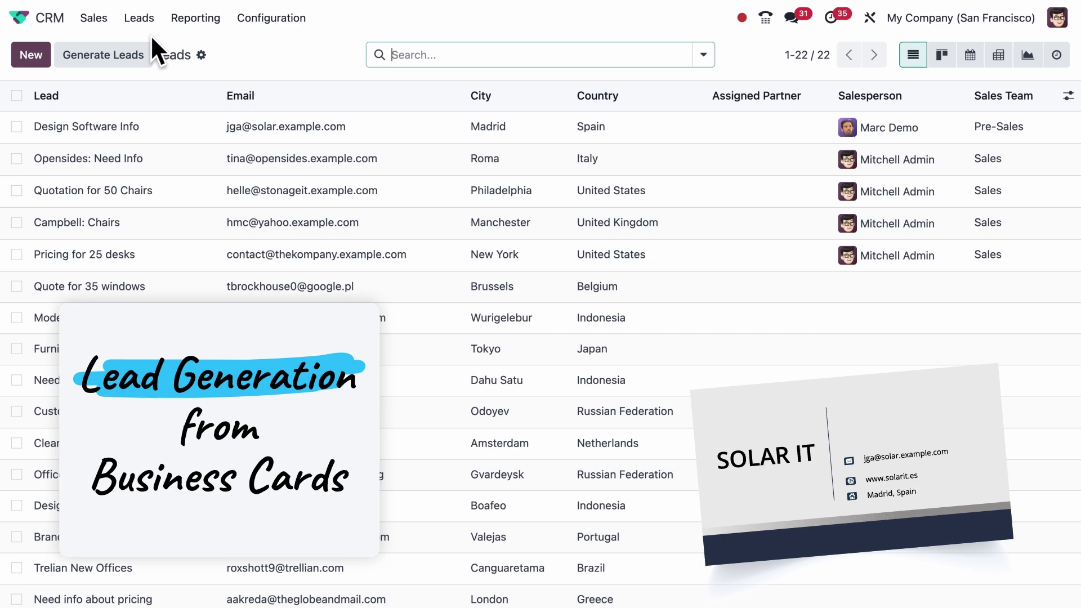
click(182, 124)
scroll(181, 125, down, 6)
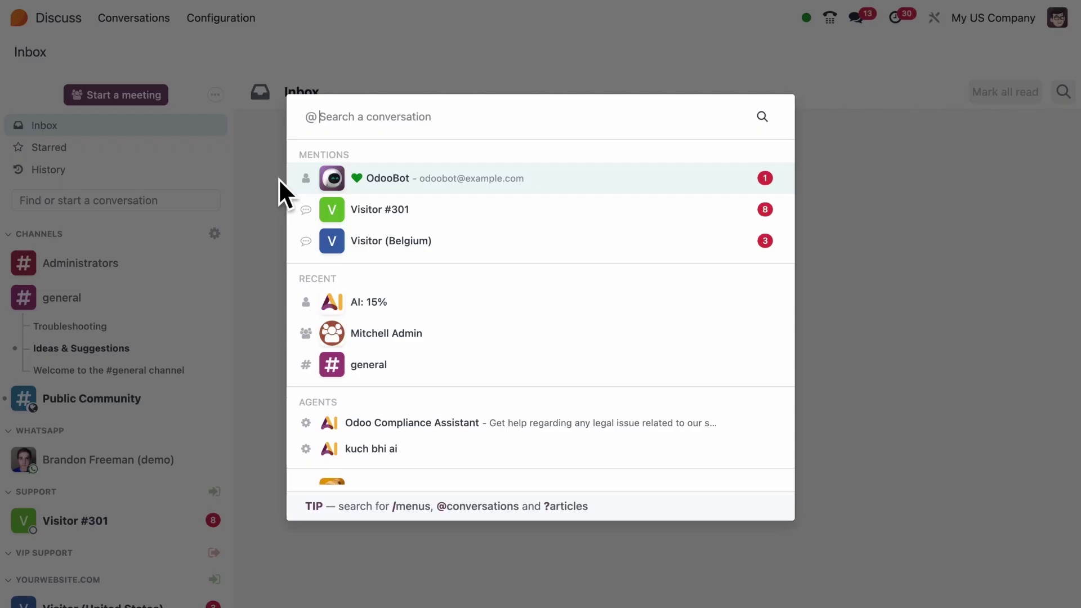
Step: Via /roles, add a new Accounting role and assign two users to it
text(/roles)
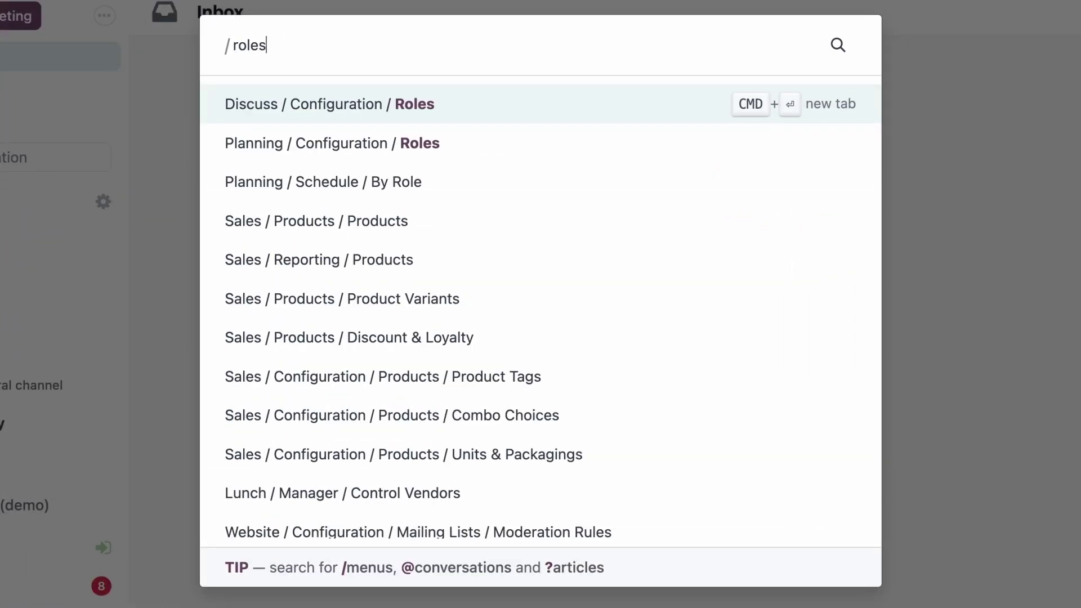
key(Return)
click(32, 54)
text(Acco)
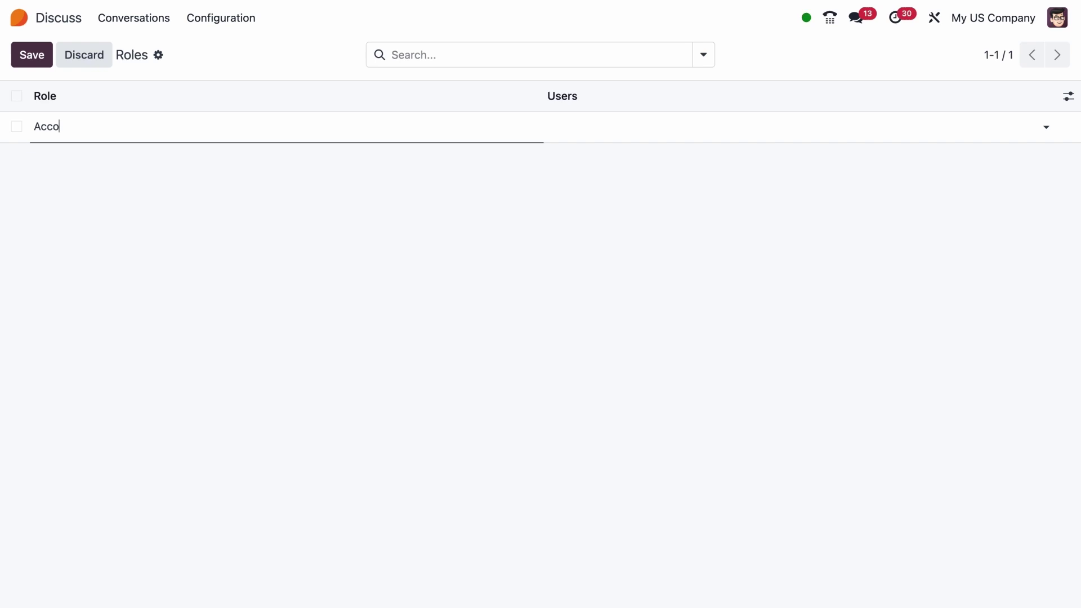
text(unting)
click(592, 135)
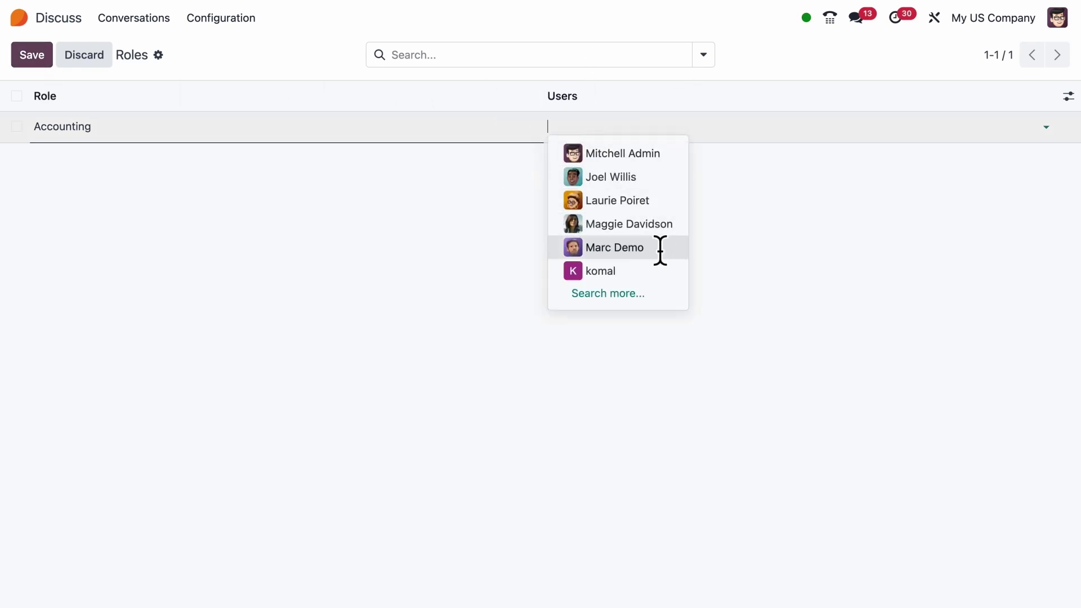
click(660, 248)
click(682, 138)
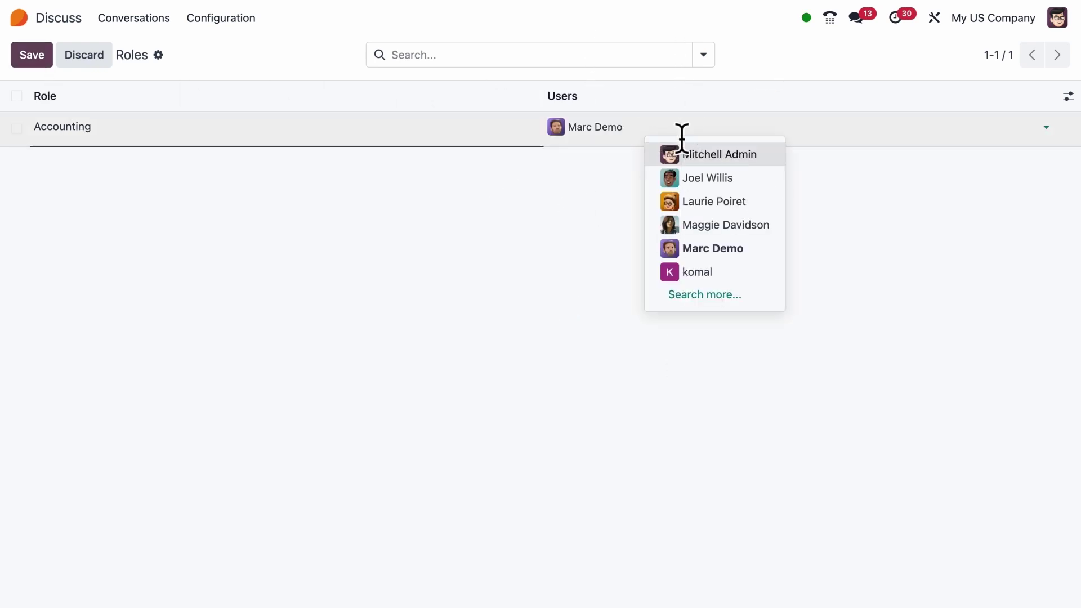
click(749, 179)
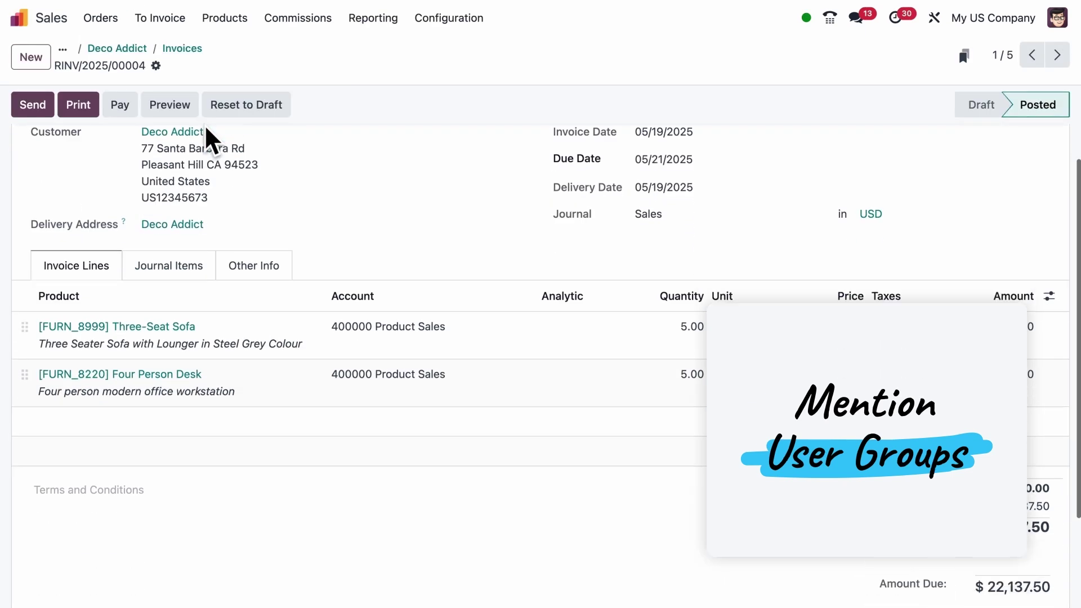
scroll(205, 169, down, 5)
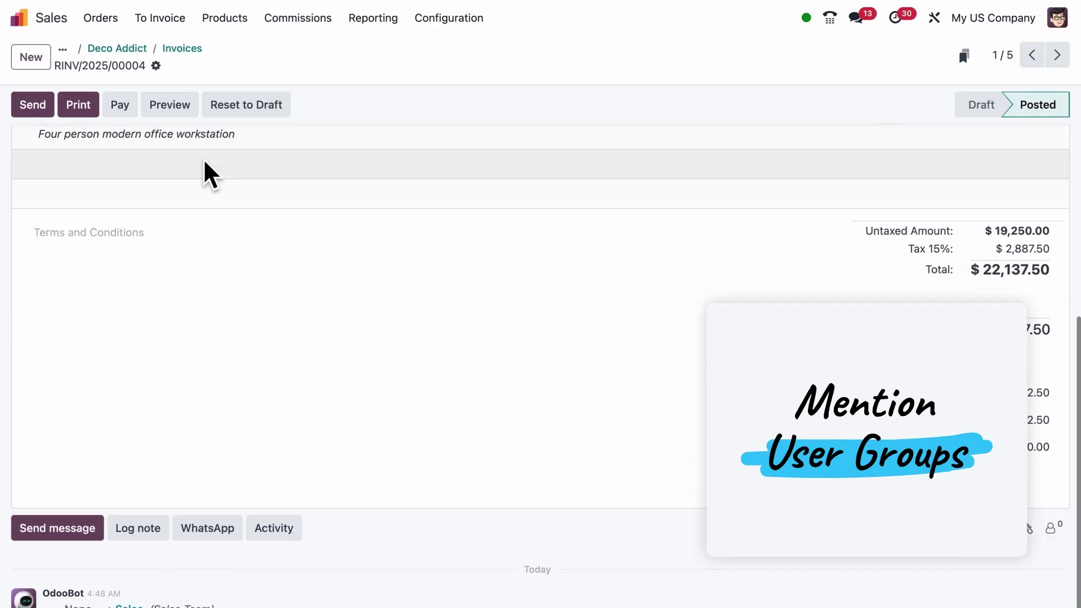
click(145, 522)
text(@acc)
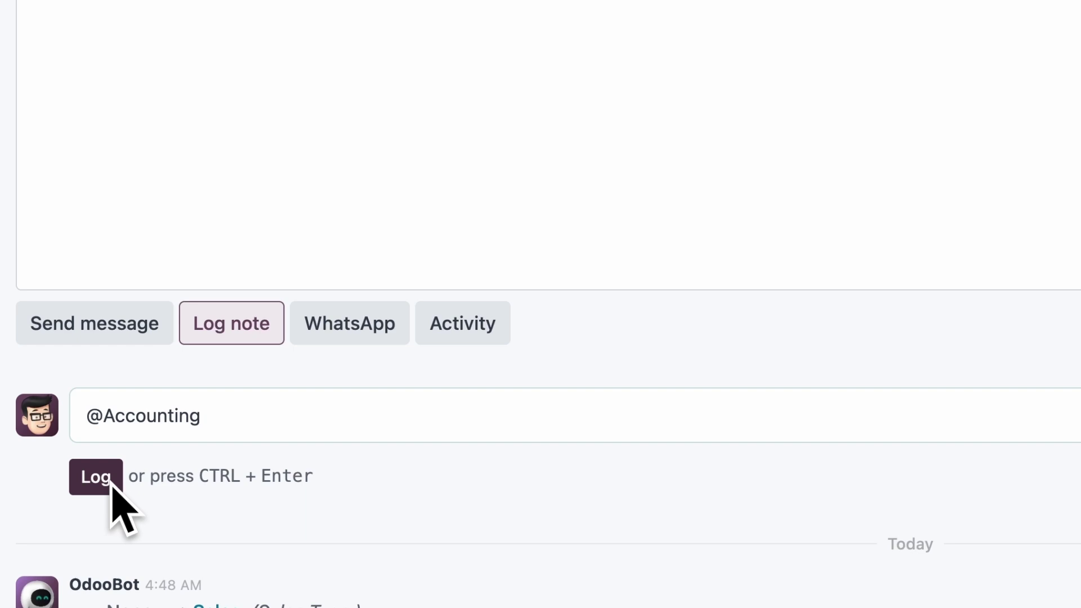
click(57, 527)
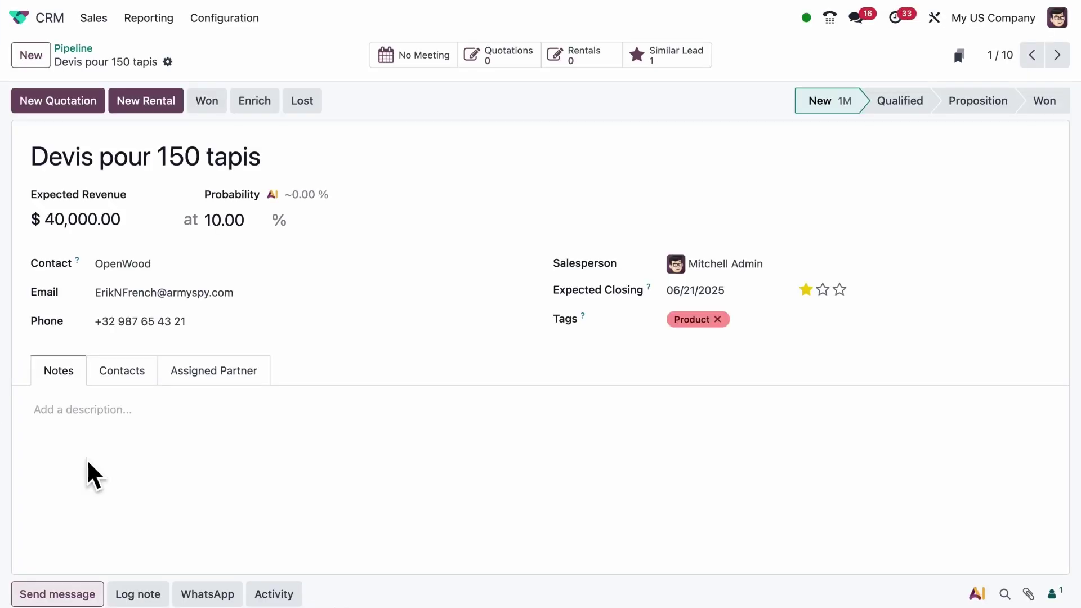
Step: Start a message to the Devis pour 150 tapis lead's followers and type '@' to list mentionable people
scroll(86, 470, down, 2)
click(87, 479)
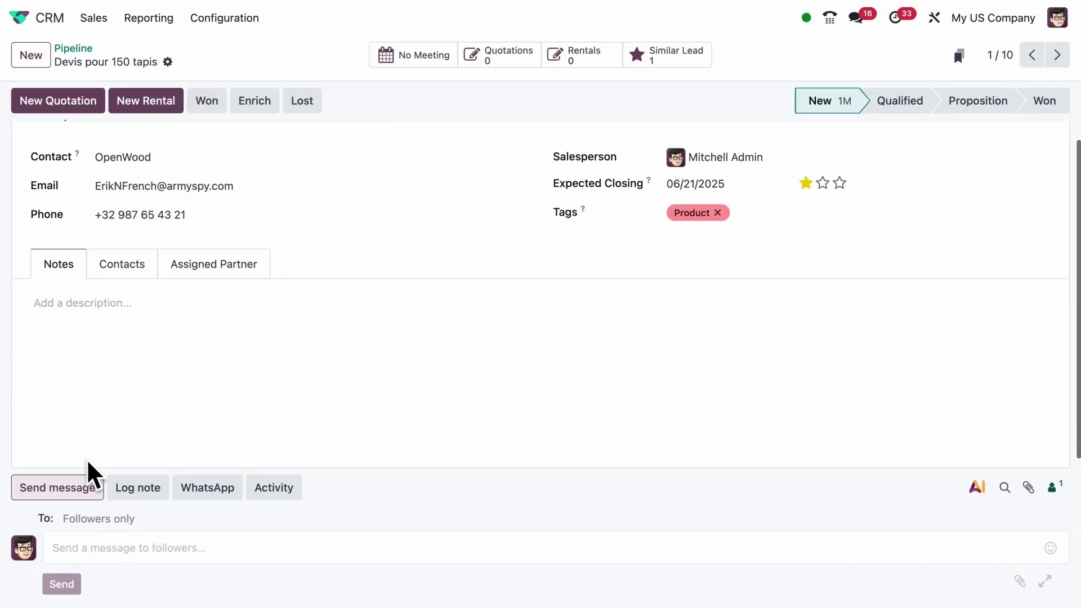
click(116, 345)
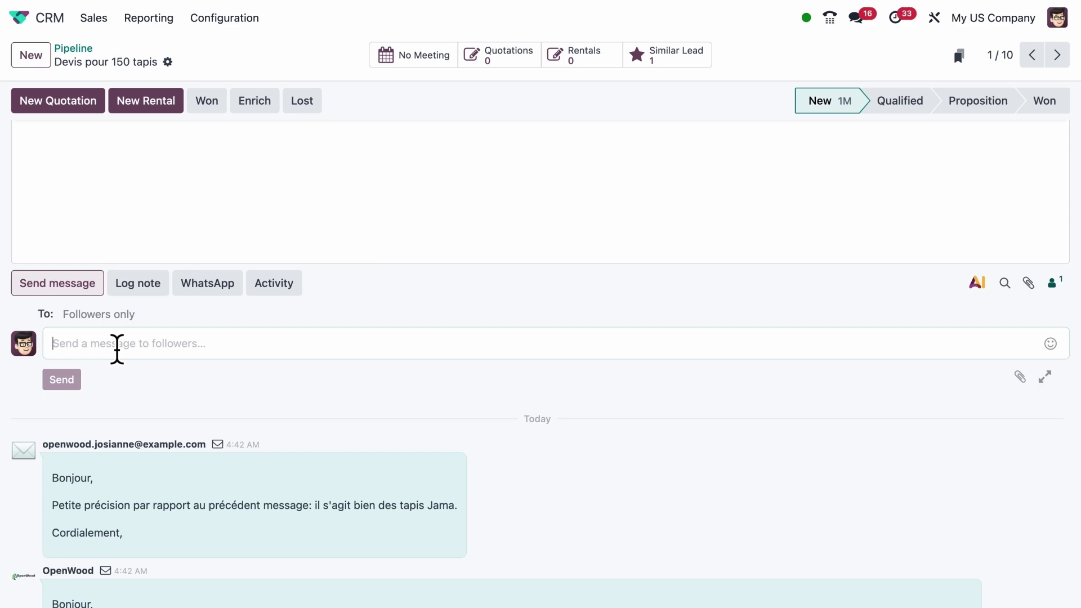
text(@)
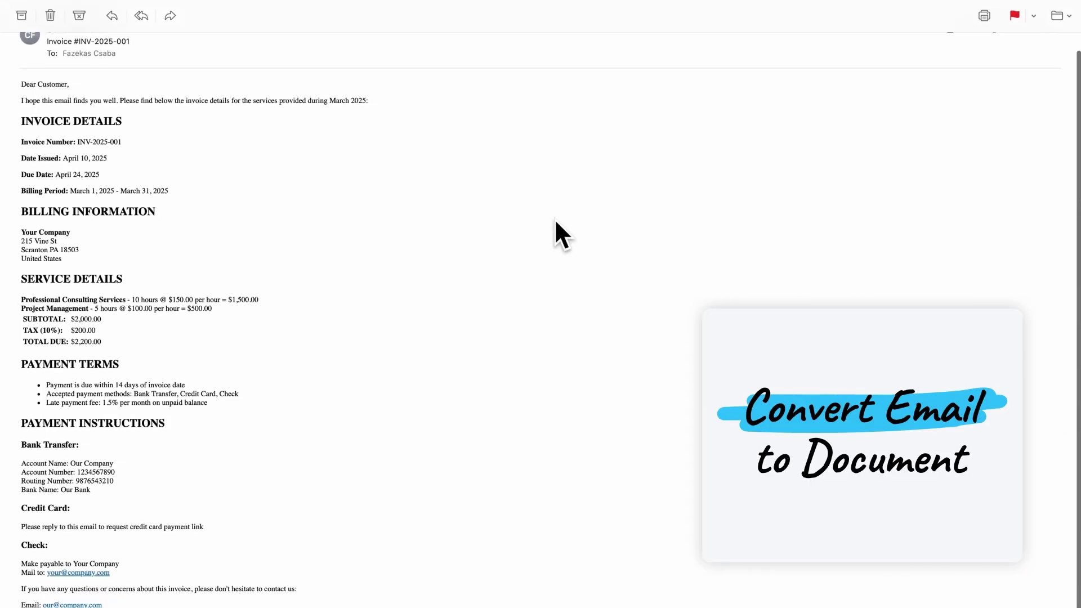
Step: Preview the Invoice #INV-2025-001 email document in the Finance folder and scroll through it
scroll(555, 219, up, 2)
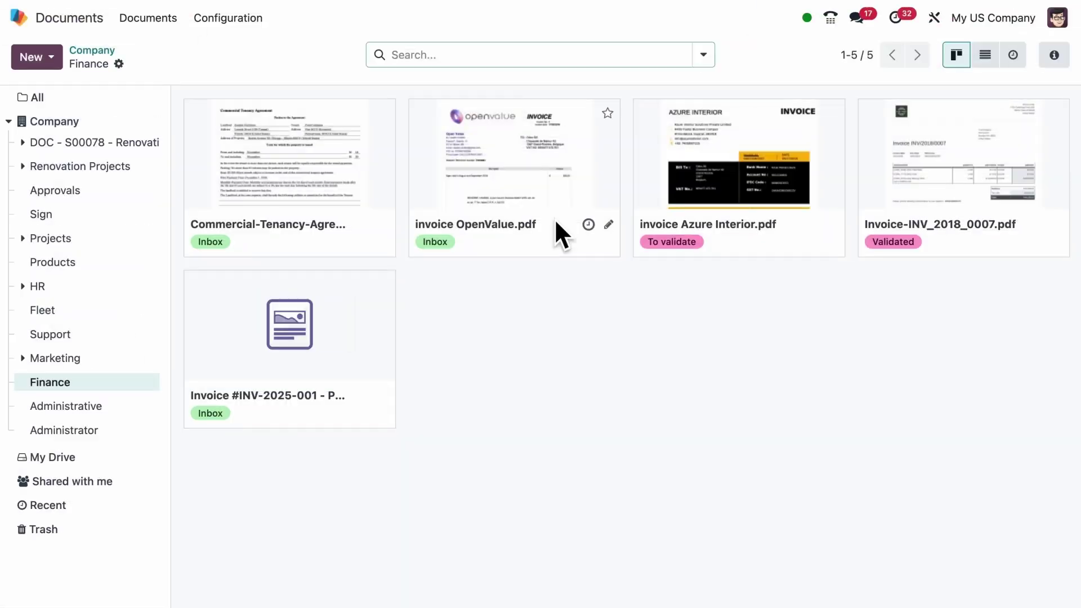
click(371, 344)
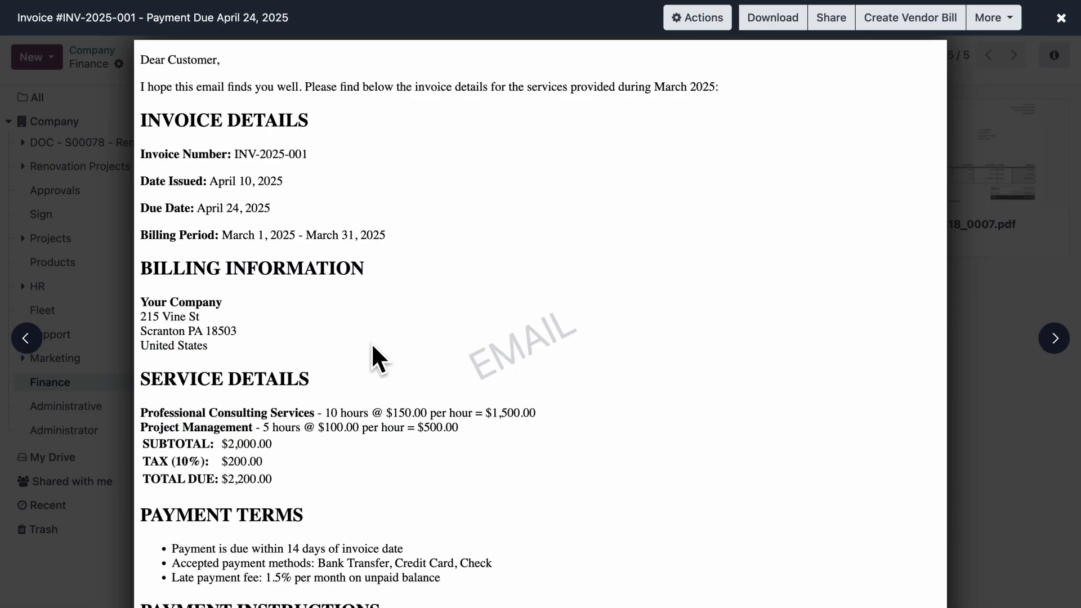
scroll(373, 348, down, 6)
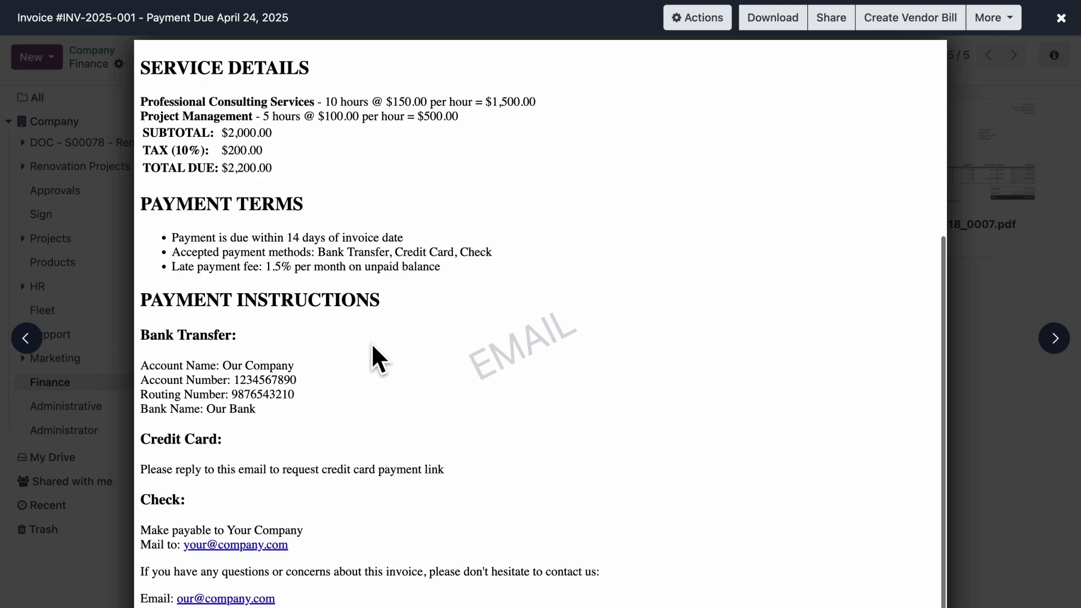
scroll(372, 346, up, 5)
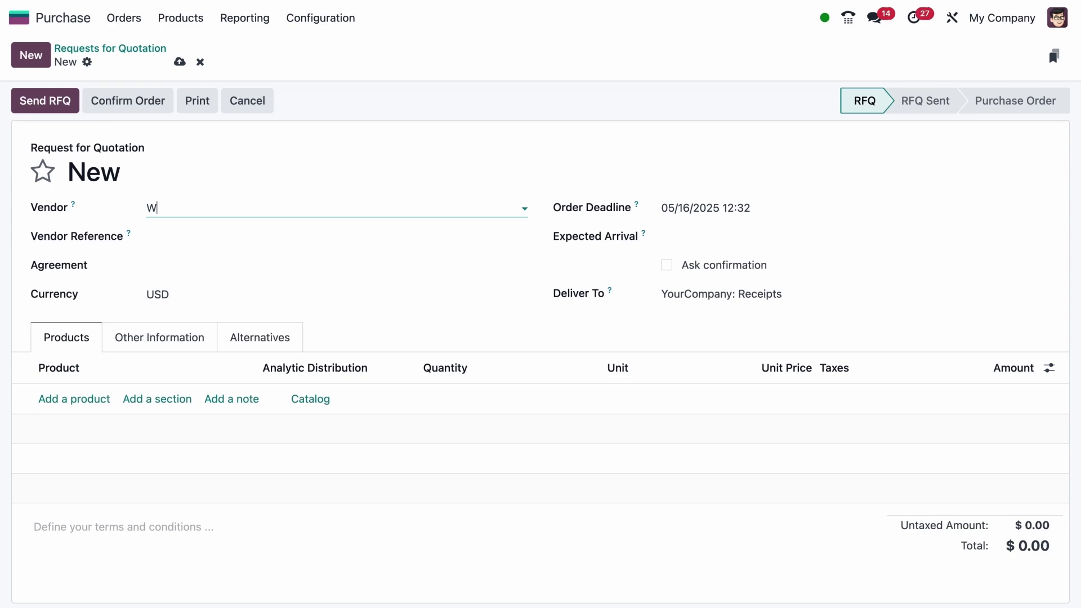
Step: Choose Wood Corner as the vendor and have the catalog suggest quantities for 21 days
key(Return)
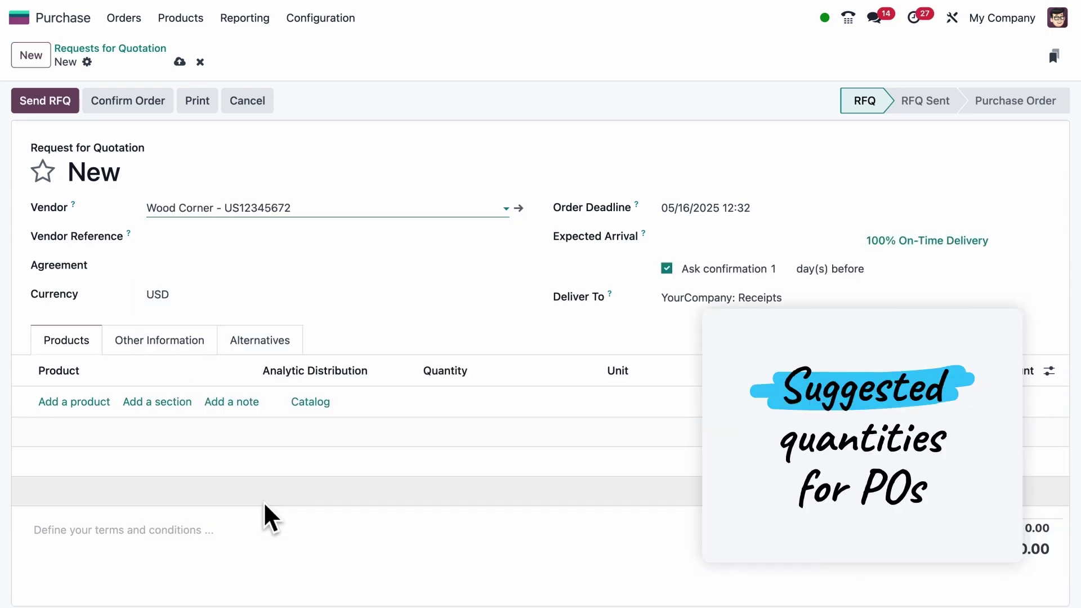
click(310, 402)
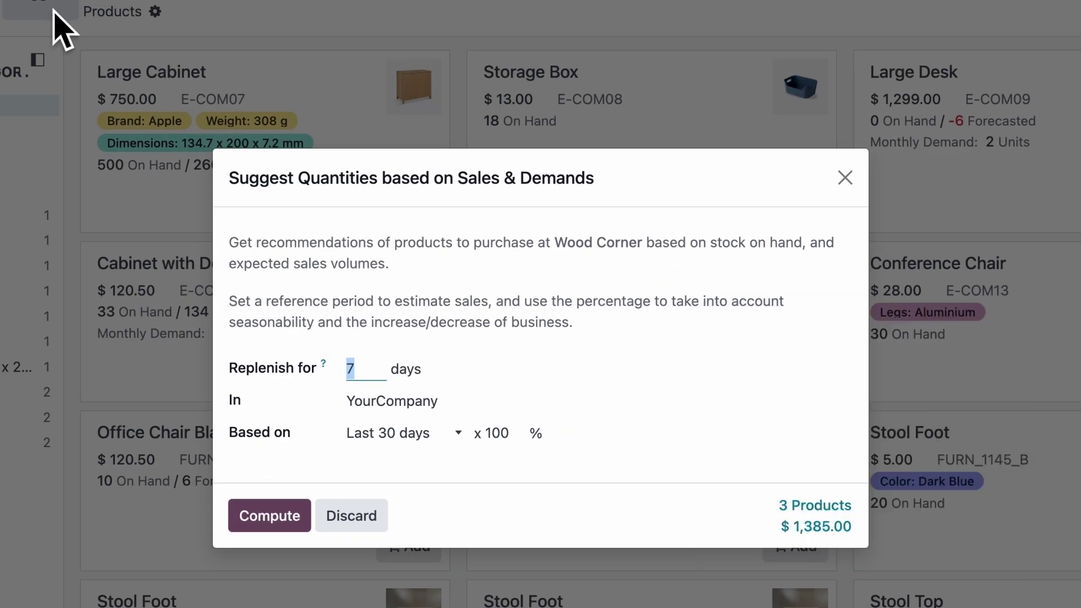
text(21)
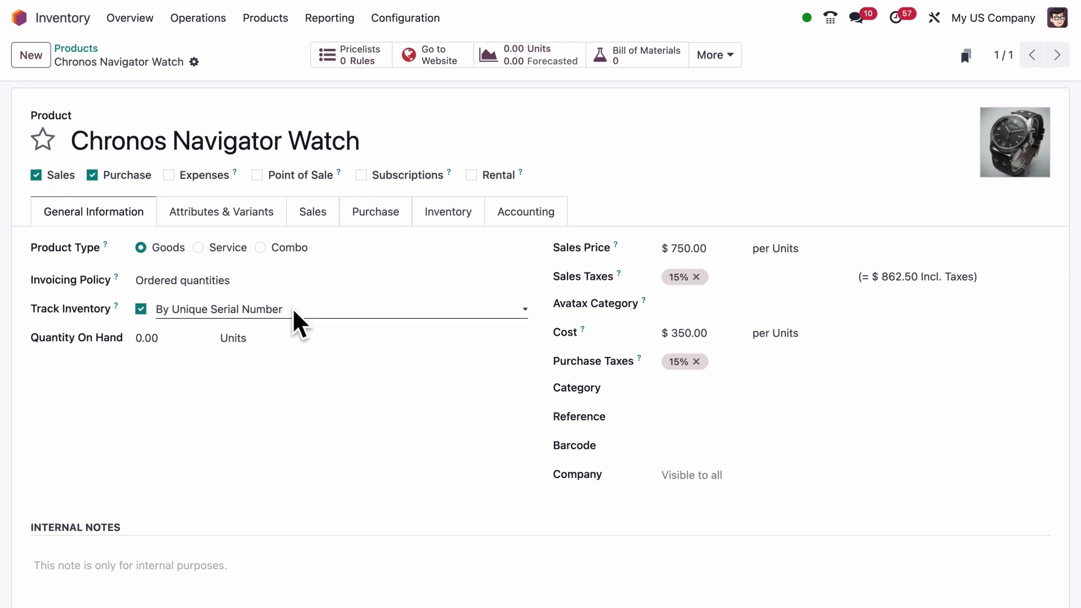
Step: Set the watch's custom lot/serial format to '%(year)s-AT-CH-' in its inventory settings
click(441, 220)
scroll(366, 363, down, 5)
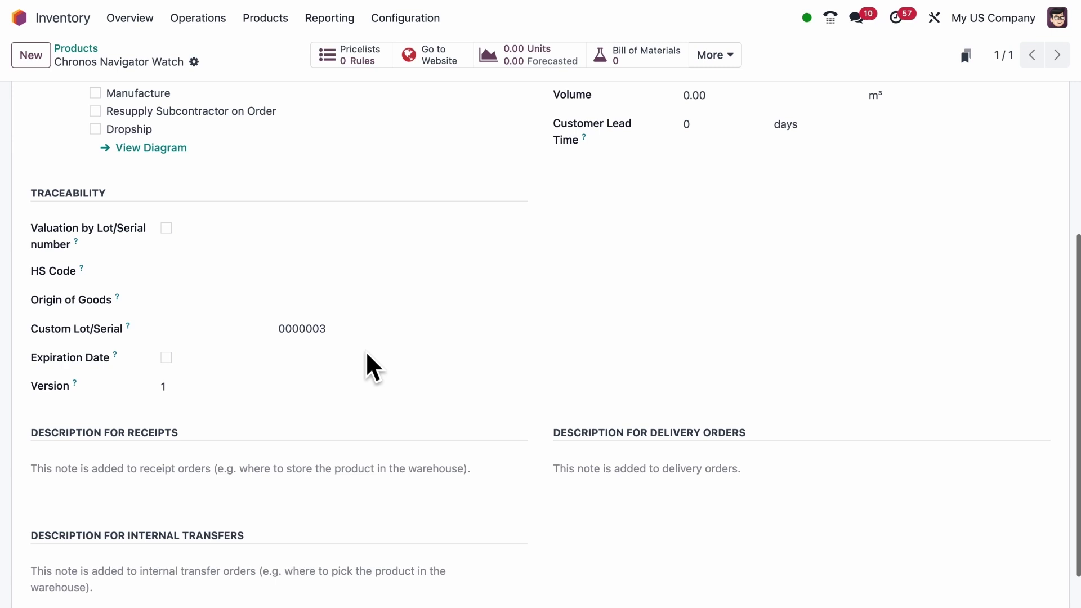
click(249, 333)
text(%(year)s-AT-CH-)
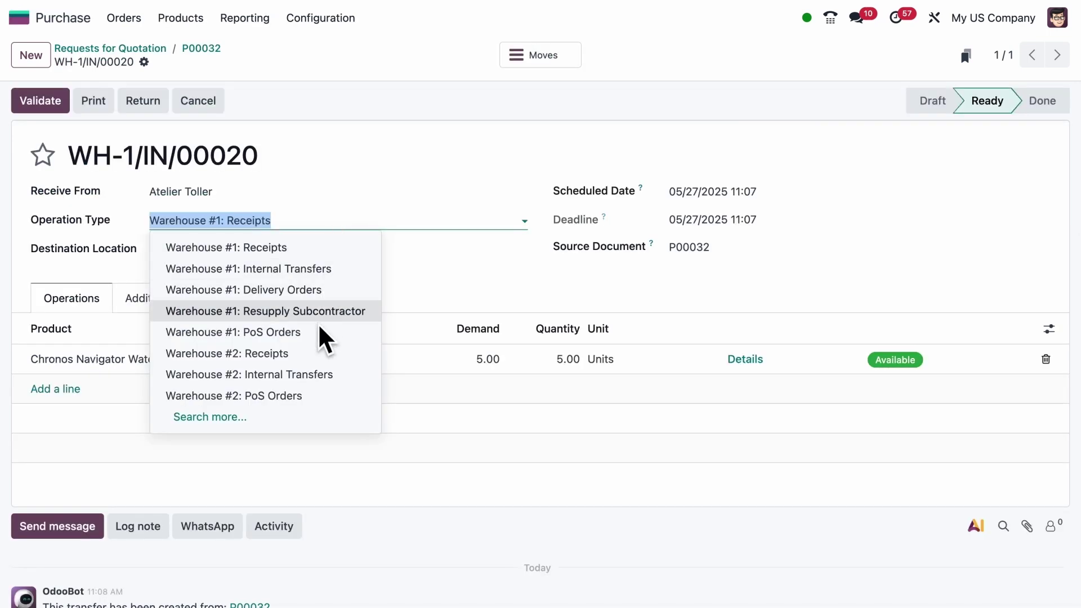
Step: Receive the watches via Warehouse #2: Receipts, generating five serials starting from 2025-AT-CH-0000001
click(313, 354)
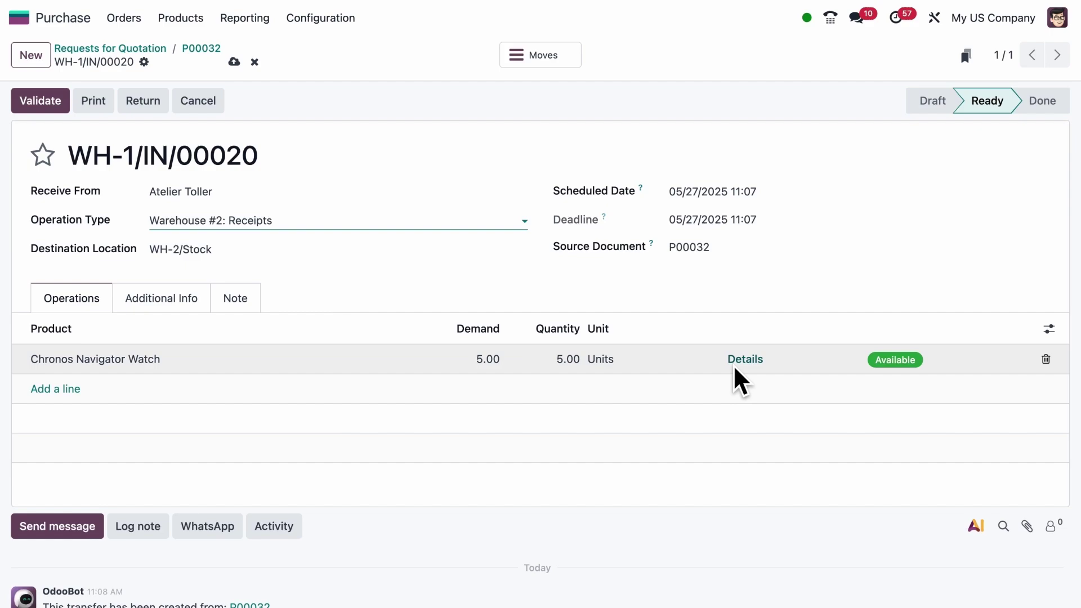
click(734, 364)
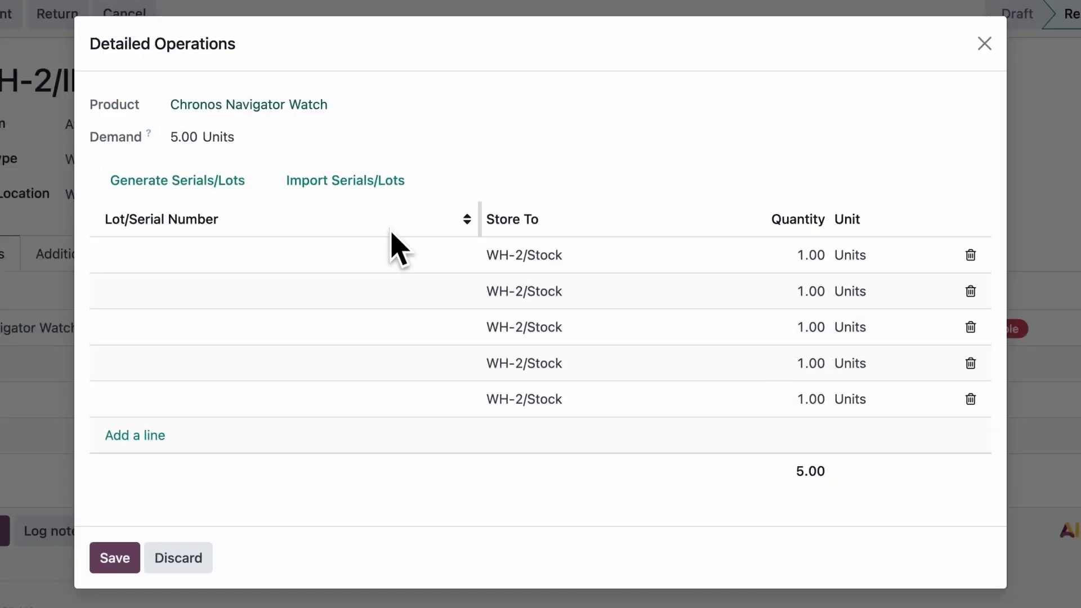
click(177, 179)
click(767, 275)
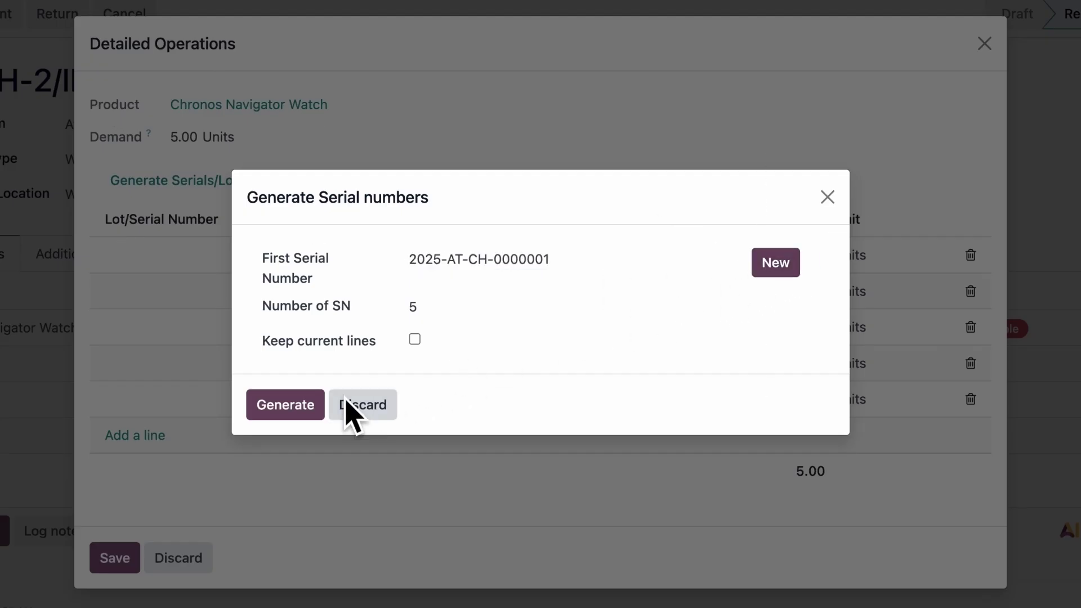
click(285, 408)
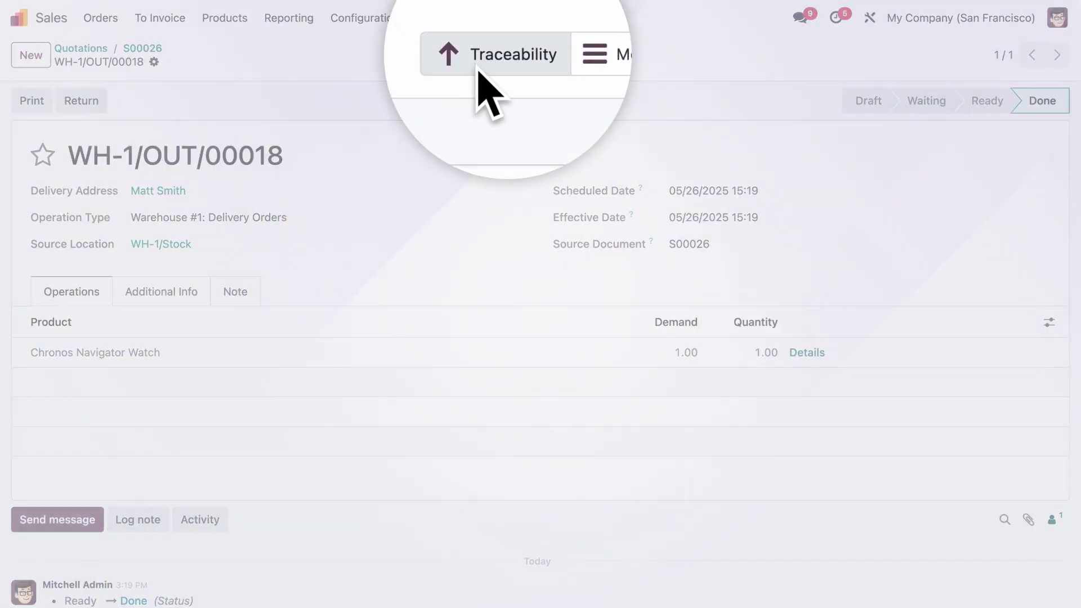
Step: Open the delivery's Traceability report and expand WH-1/OUT/00018 and WH-2/INT/00001 to reach the receipt
click(481, 65)
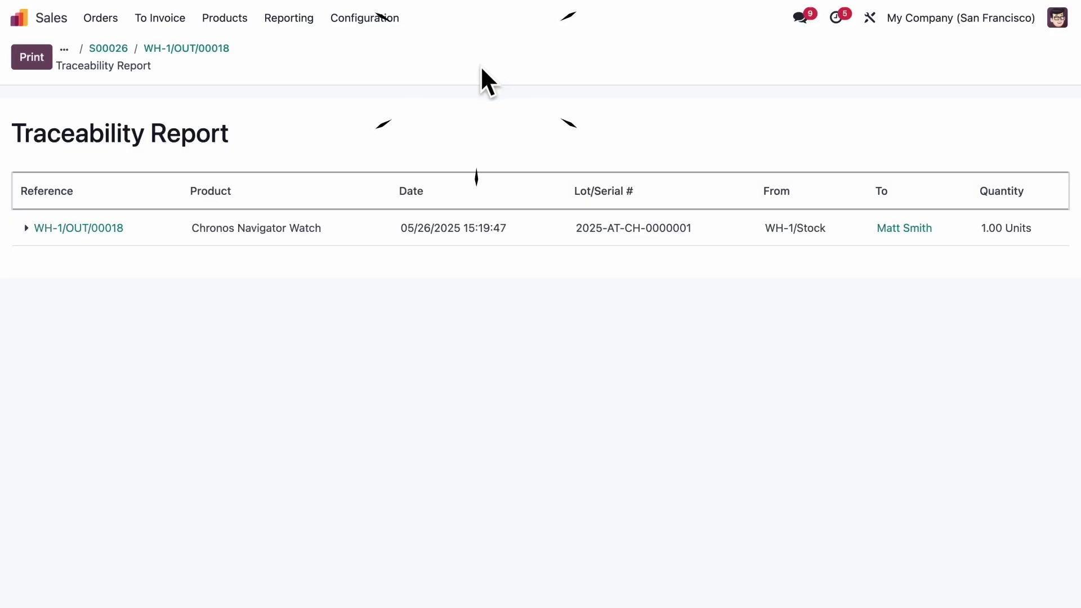
click(26, 228)
click(47, 263)
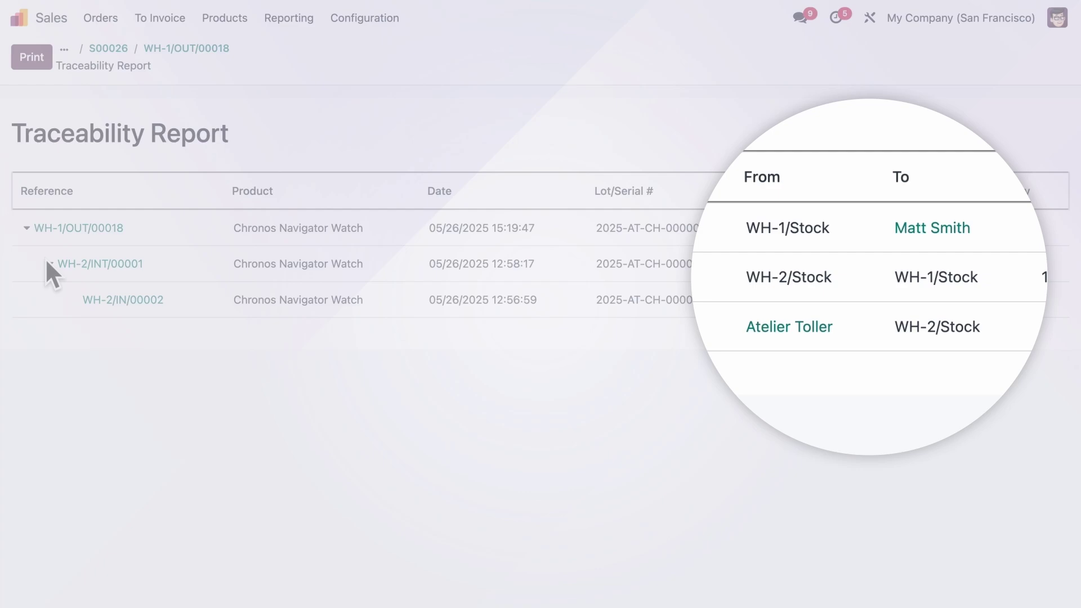
Step: Create delivery method 'UPS Express' with UPS as provider and Require Signature ticked in UPS Configuration
text(UPS Express)
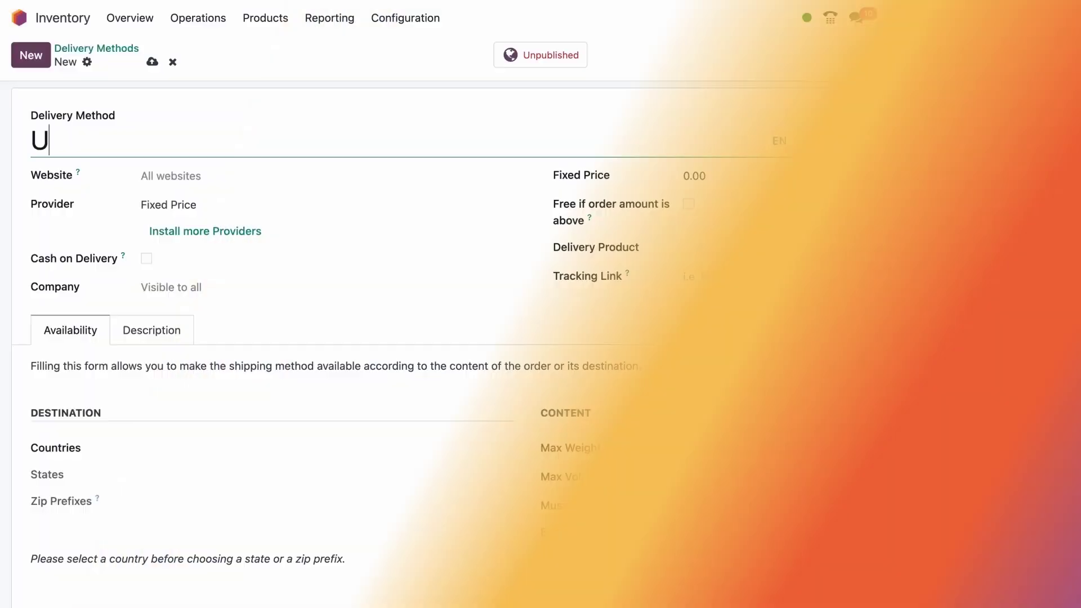
click(142, 197)
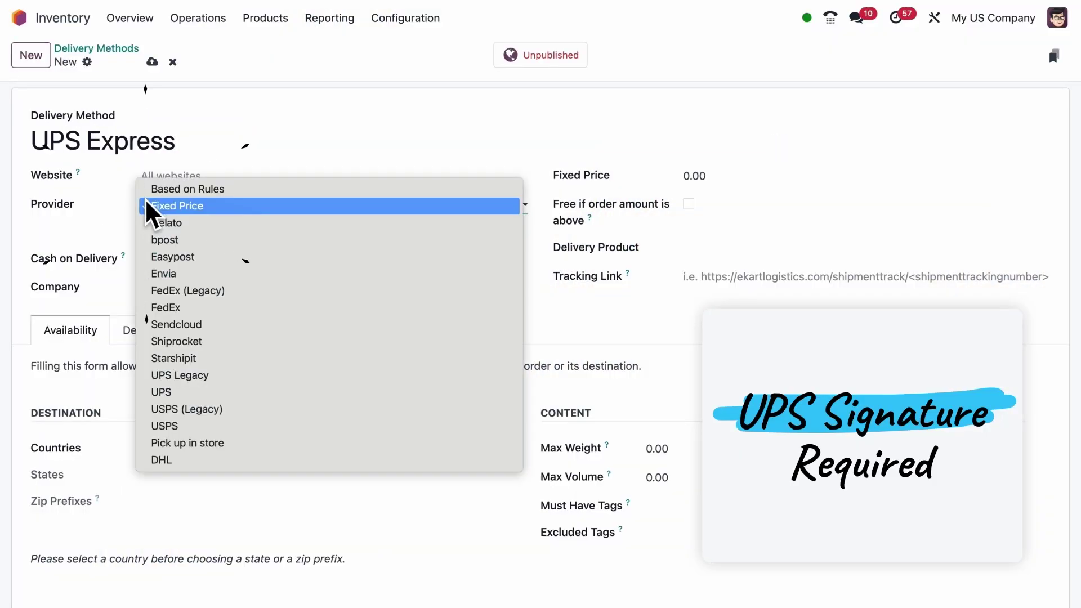
click(167, 391)
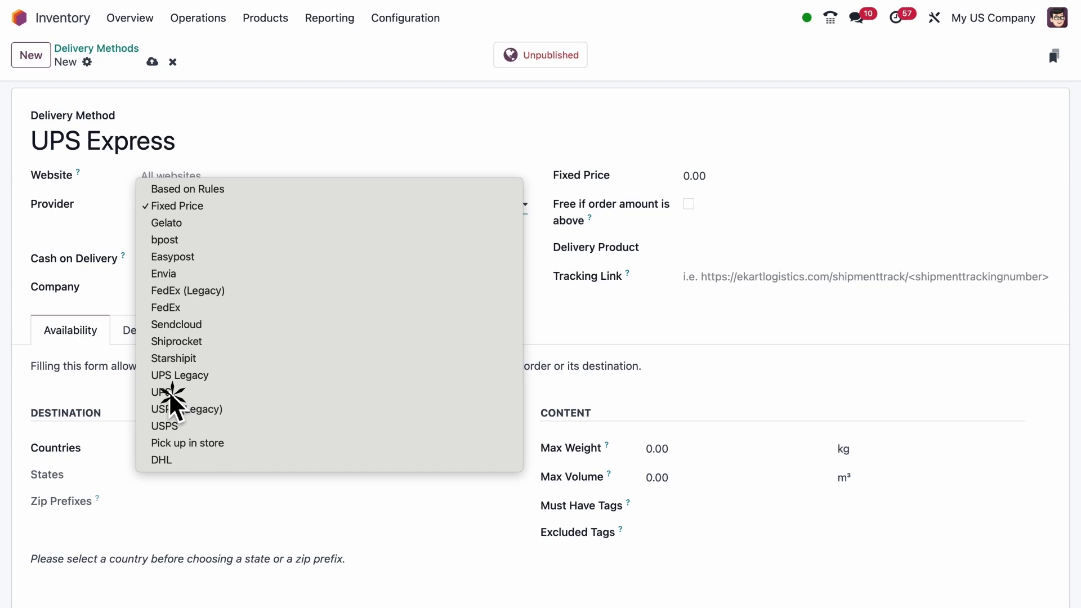
click(94, 422)
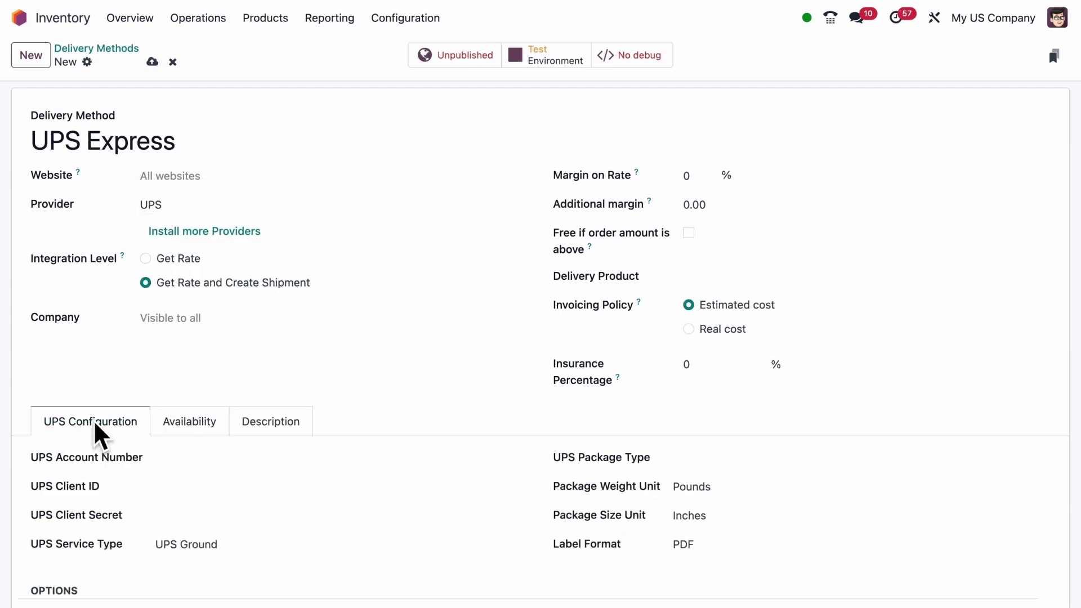
scroll(95, 424, down, 5)
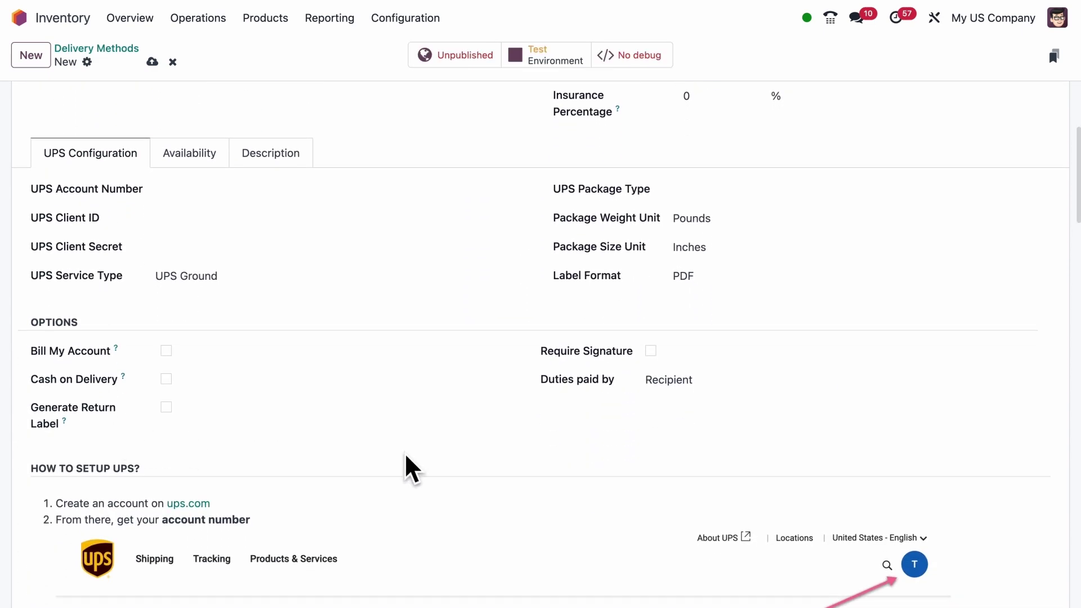
click(654, 350)
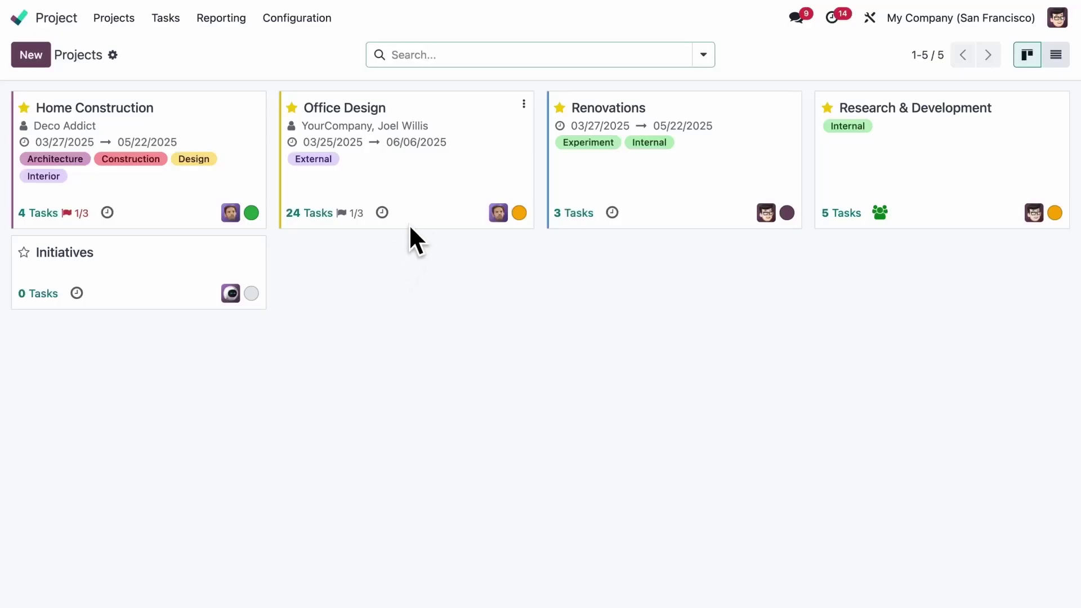
Step: In Office Design, create task 'Open Space 2' from the [Room Name] Equipment List template, assign a member, save
click(422, 212)
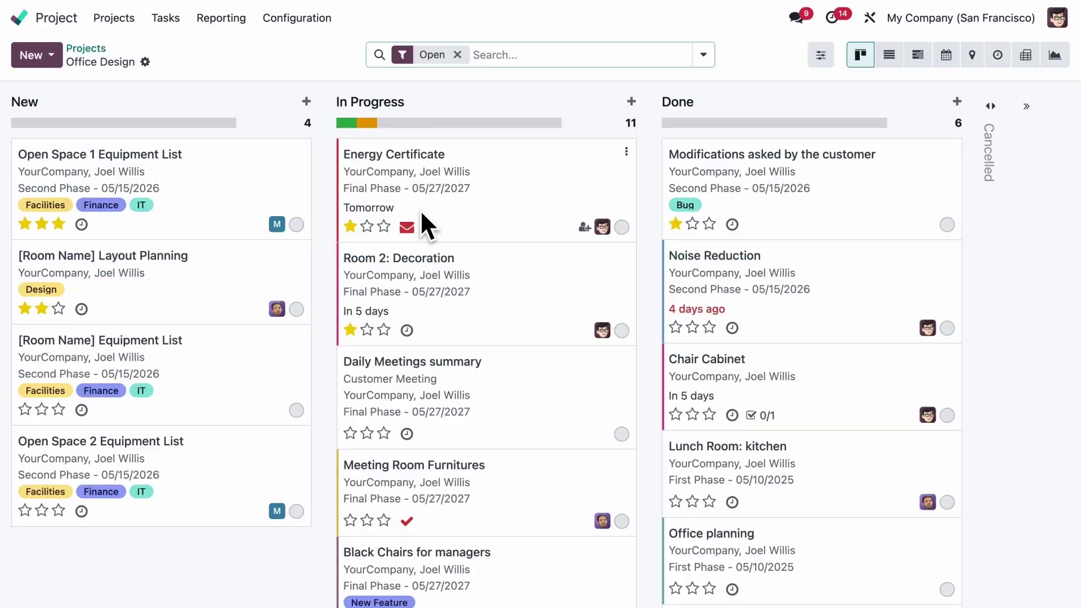
click(52, 55)
click(203, 144)
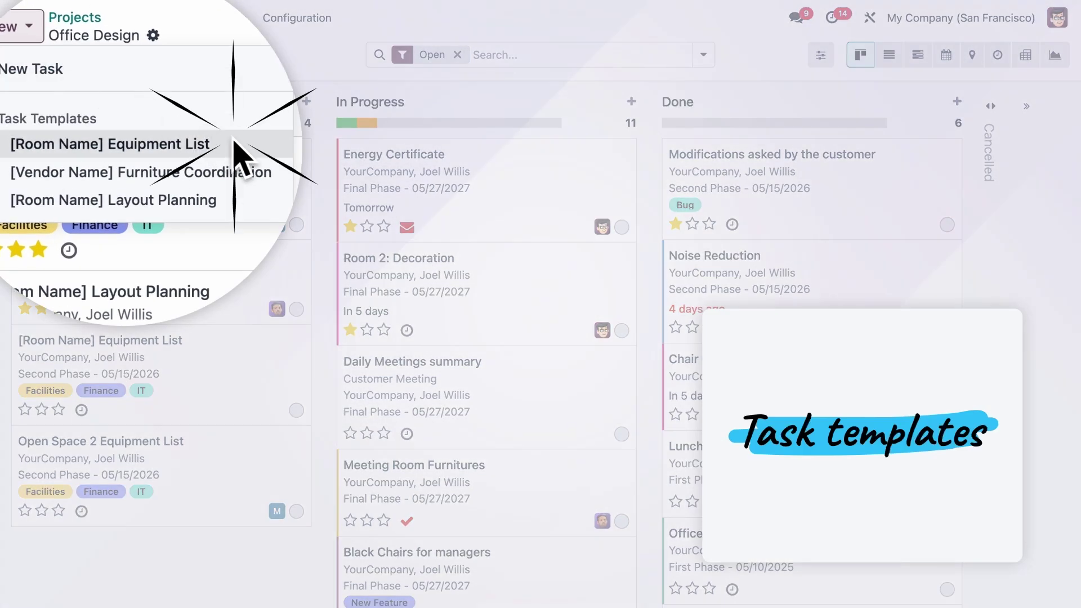
text(Open Space 2)
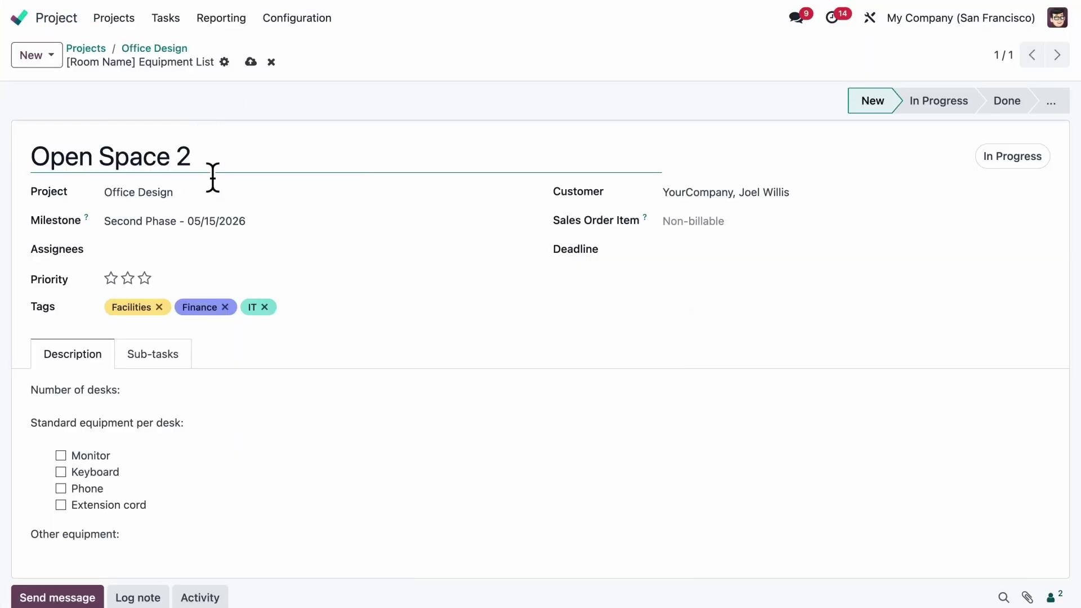
click(216, 251)
click(209, 298)
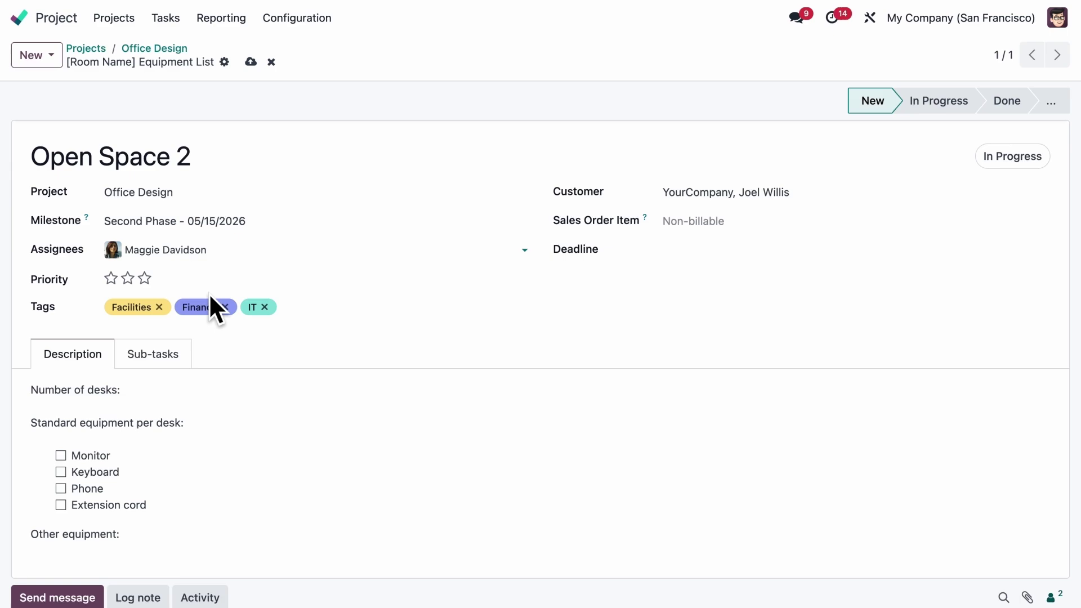
click(142, 278)
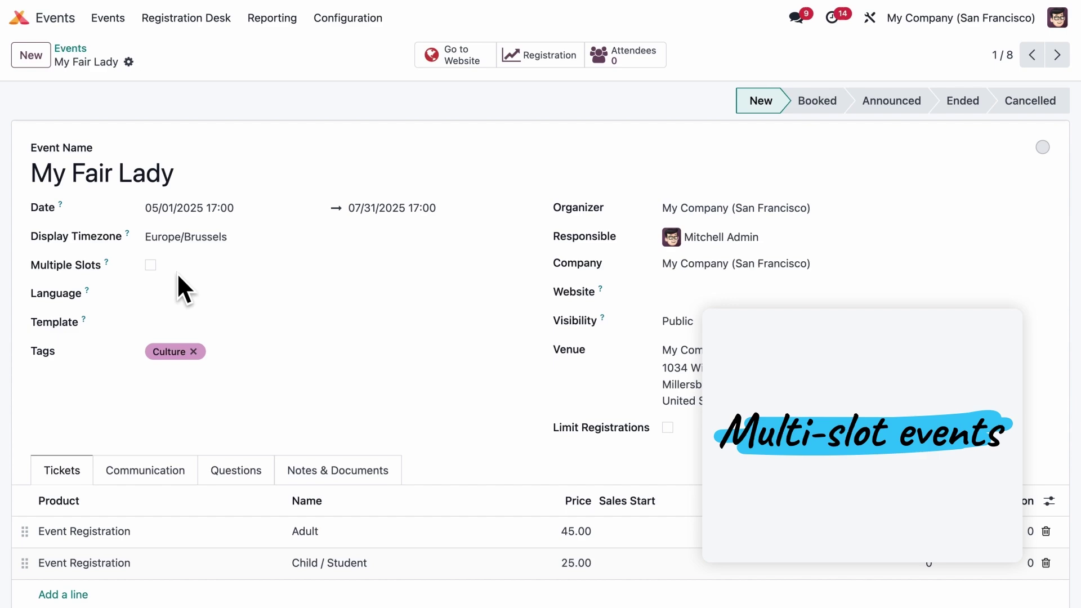
Step: Enable Multiple Slots and add pink 18:00–20:00 slots on June Mondays, Wednesdays and Fridays
click(150, 264)
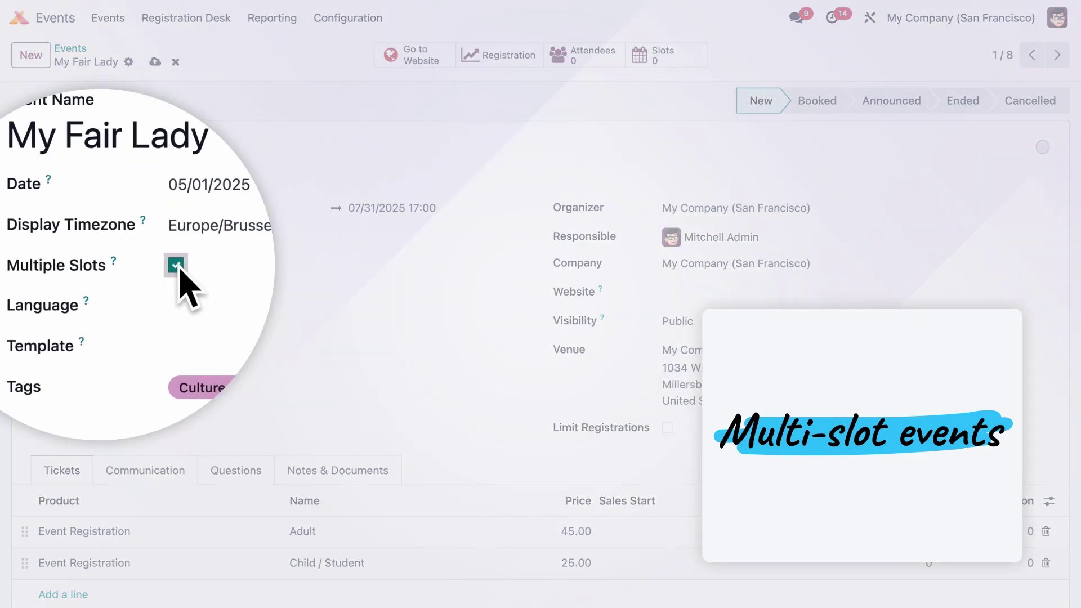
click(678, 61)
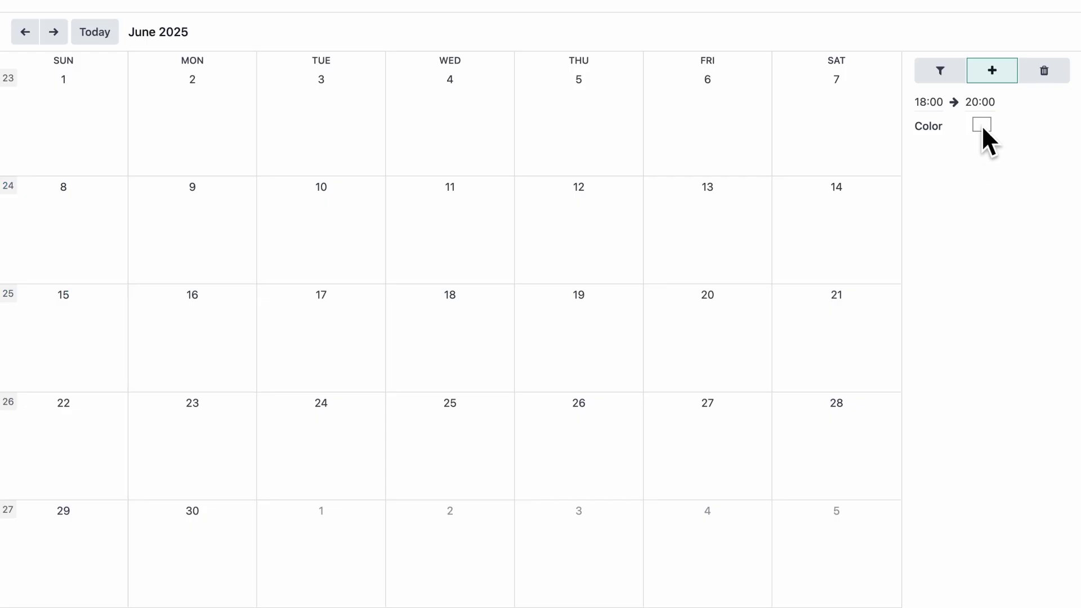
click(982, 124)
click(1002, 122)
drag(226, 141, 238, 532)
drag(476, 148, 474, 549)
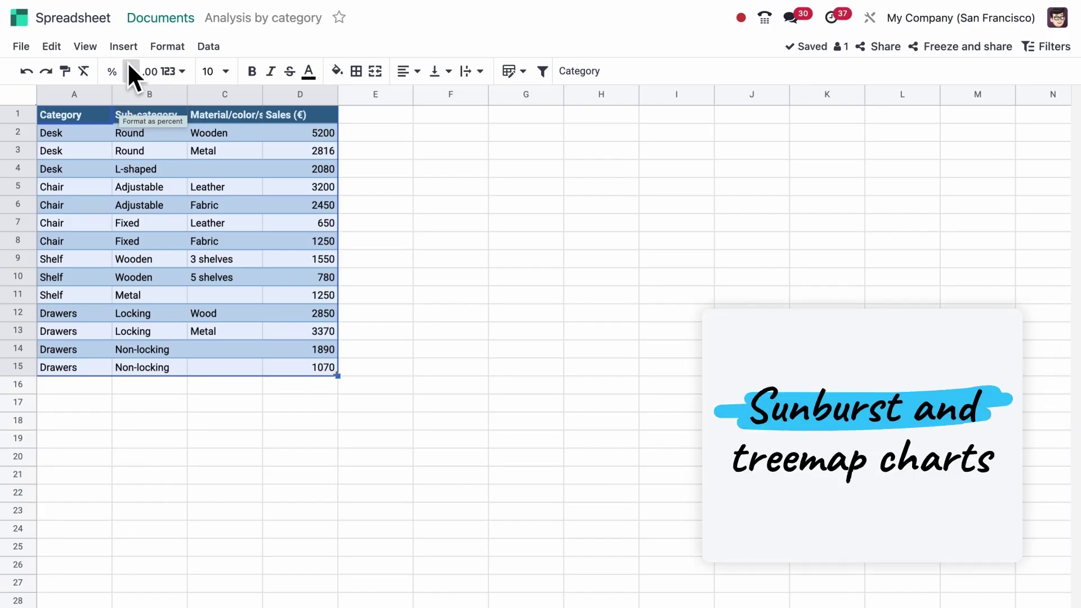
Step: Insert a chart of the category sales table and change its type to Tree Map
click(137, 46)
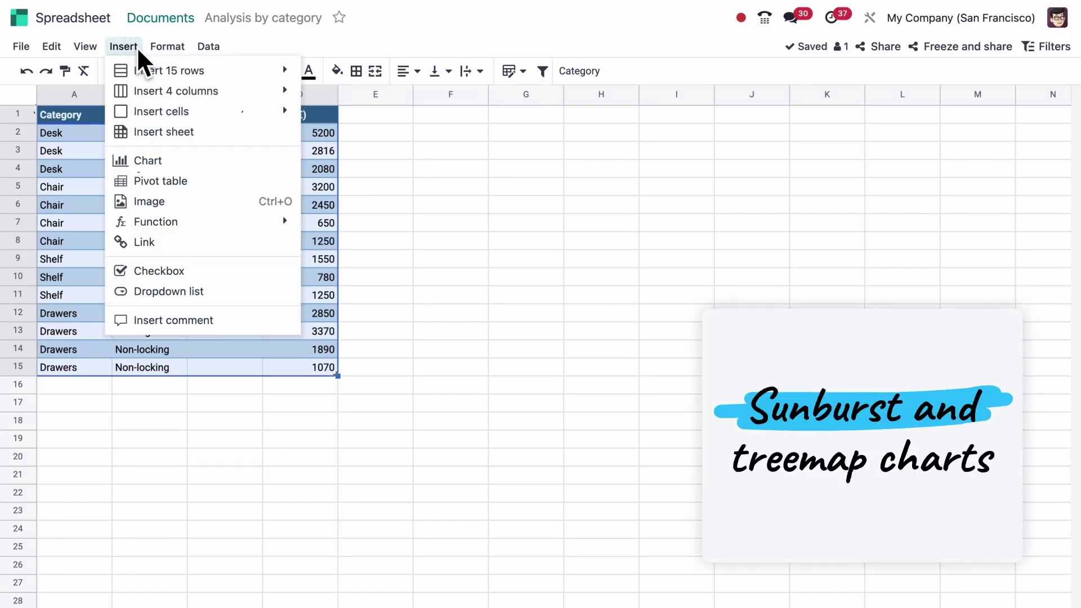
click(186, 160)
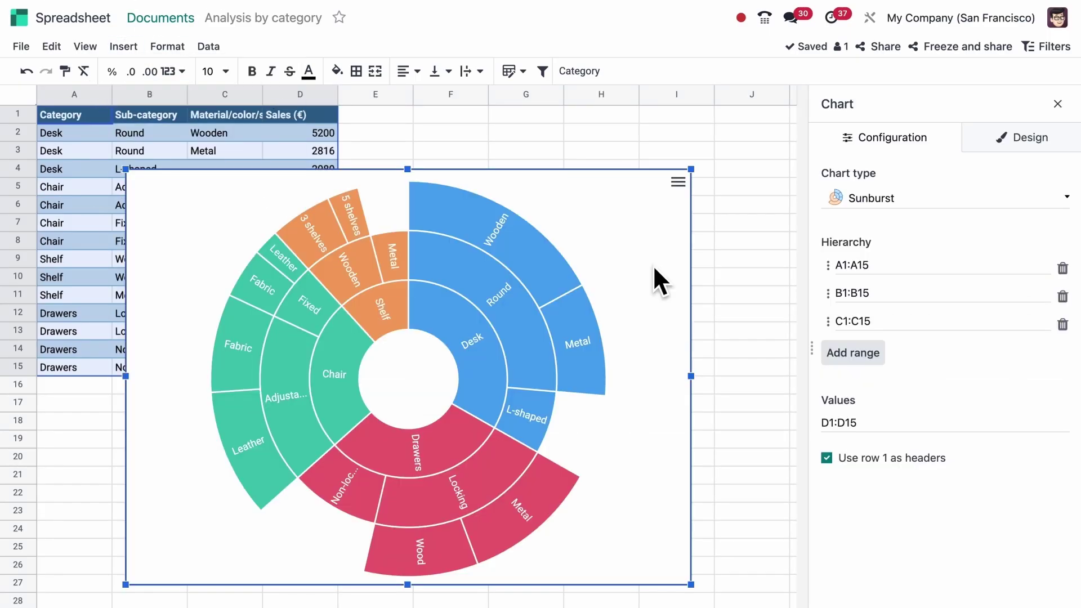
click(879, 197)
scroll(964, 395, down, 1)
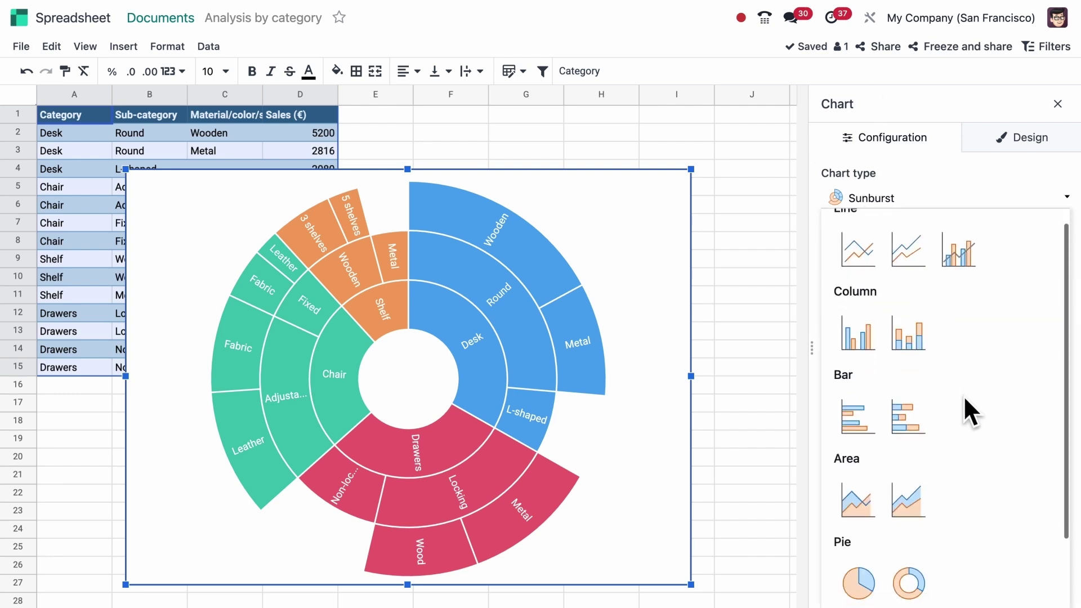
scroll(964, 395, down, 3)
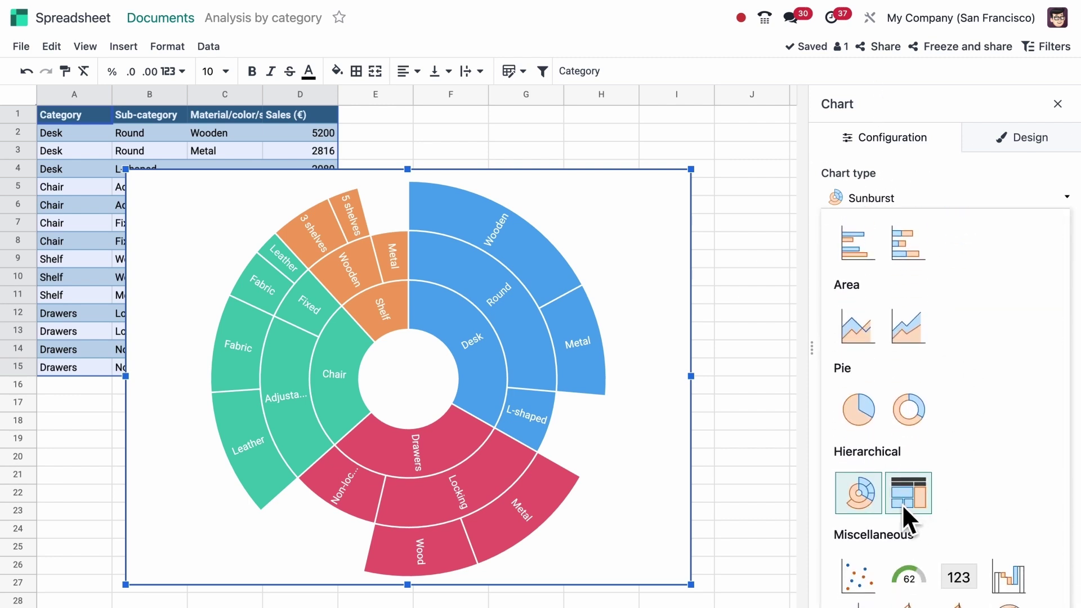
click(902, 505)
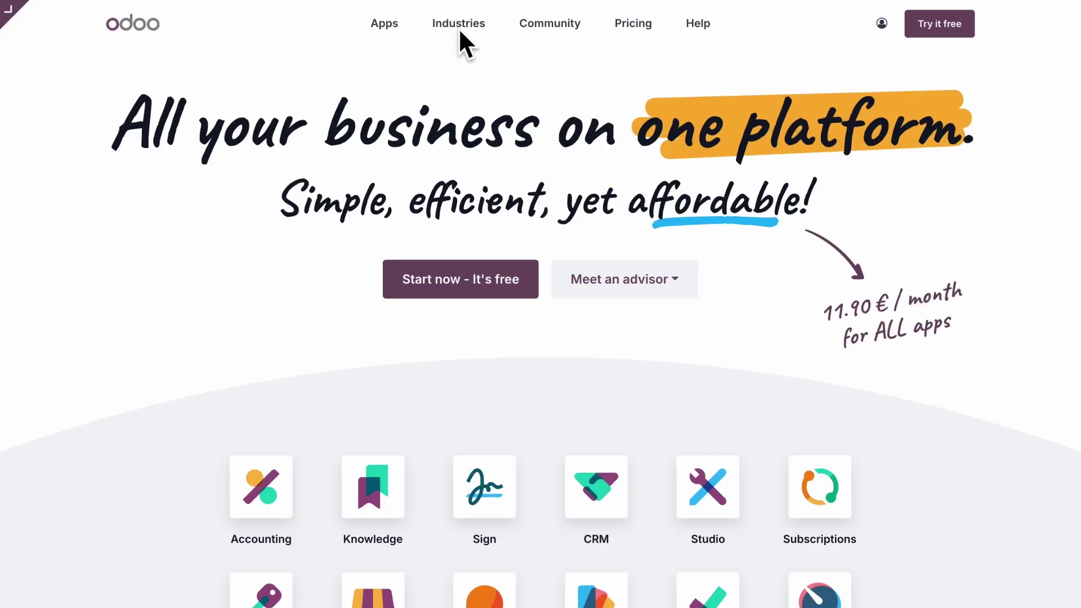
Step: Go from Industries to Browse all Industries and scroll through the industry cards
click(459, 27)
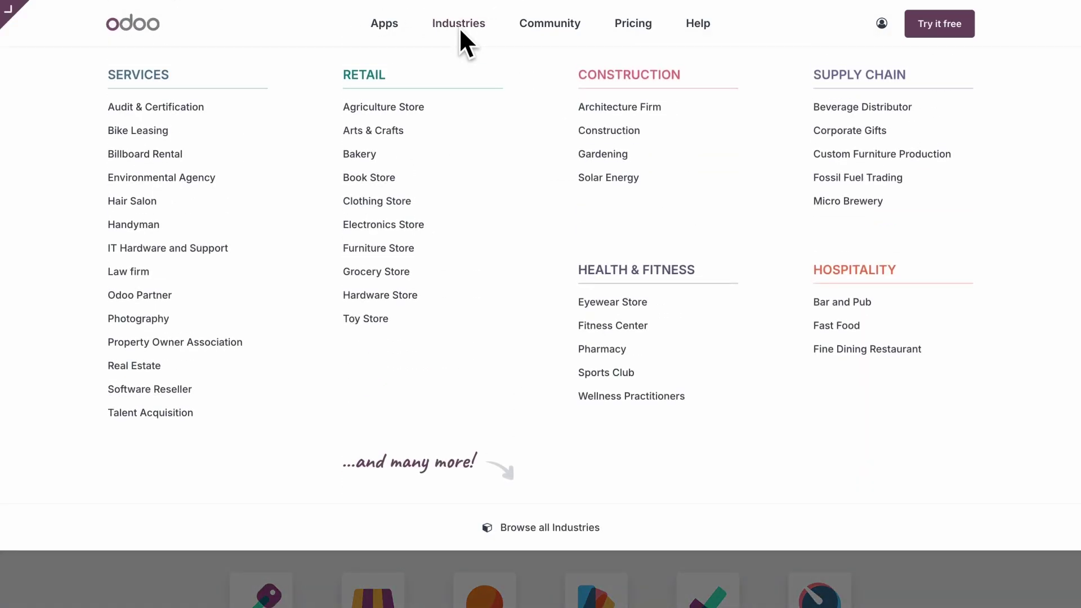
click(552, 528)
scroll(551, 528, down, 3)
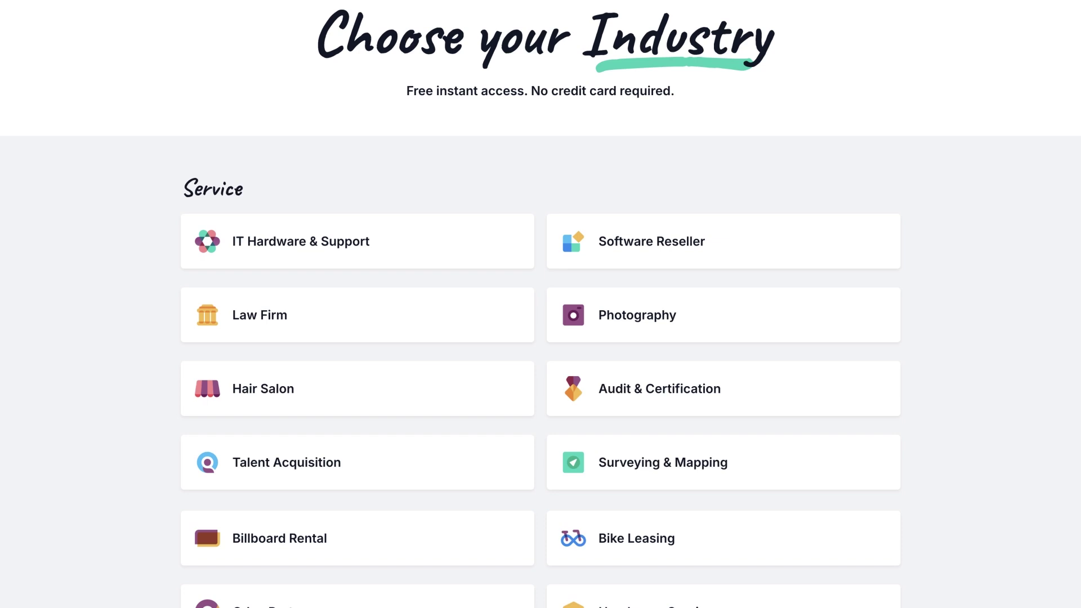
scroll(541, 304, down, 10)
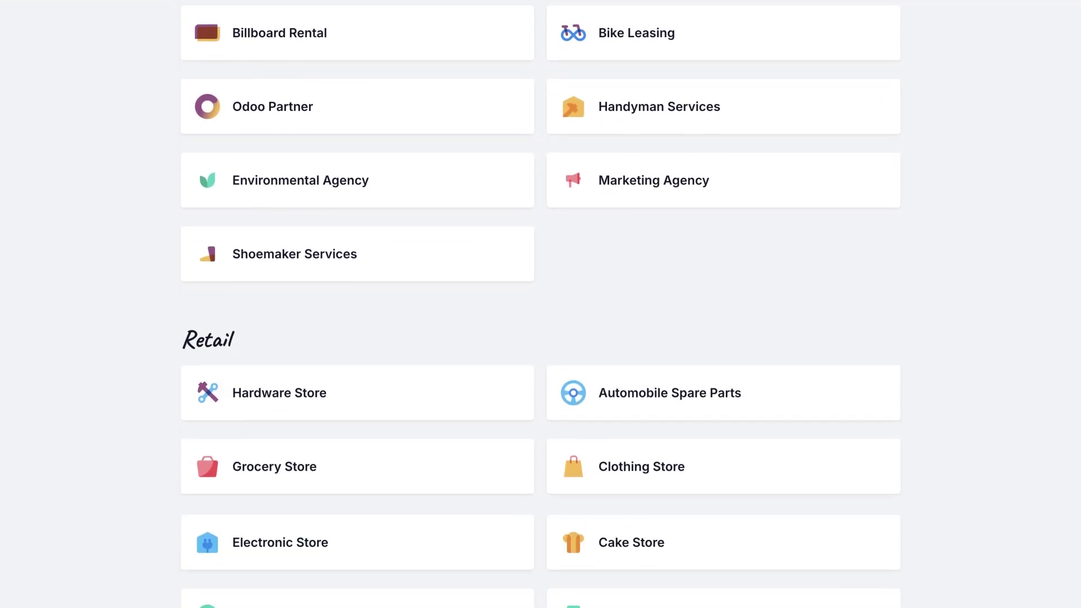
scroll(541, 304, down, 12)
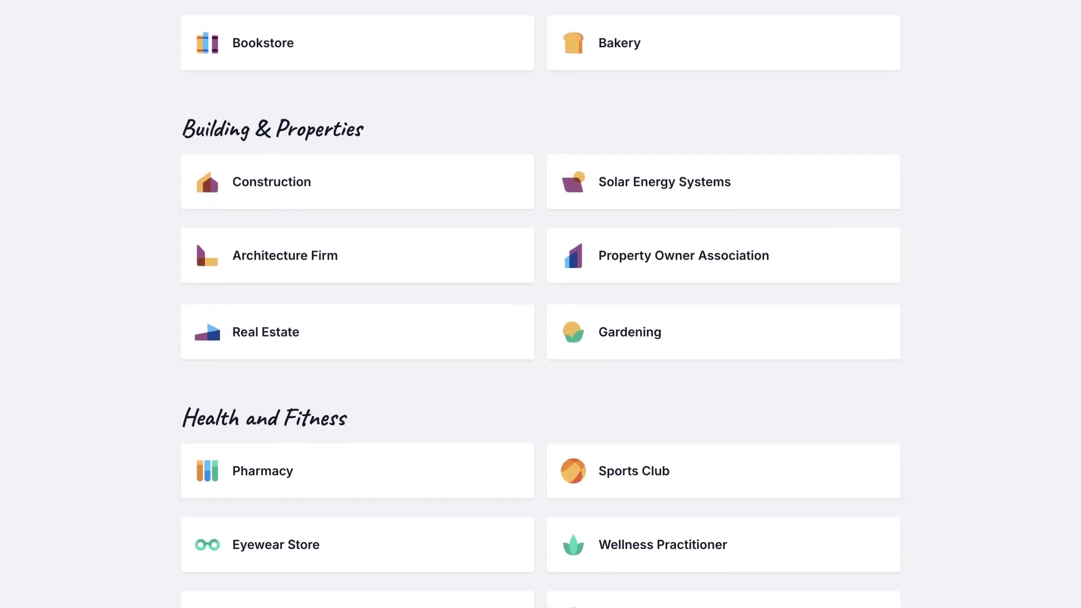
scroll(541, 304, down, 8)
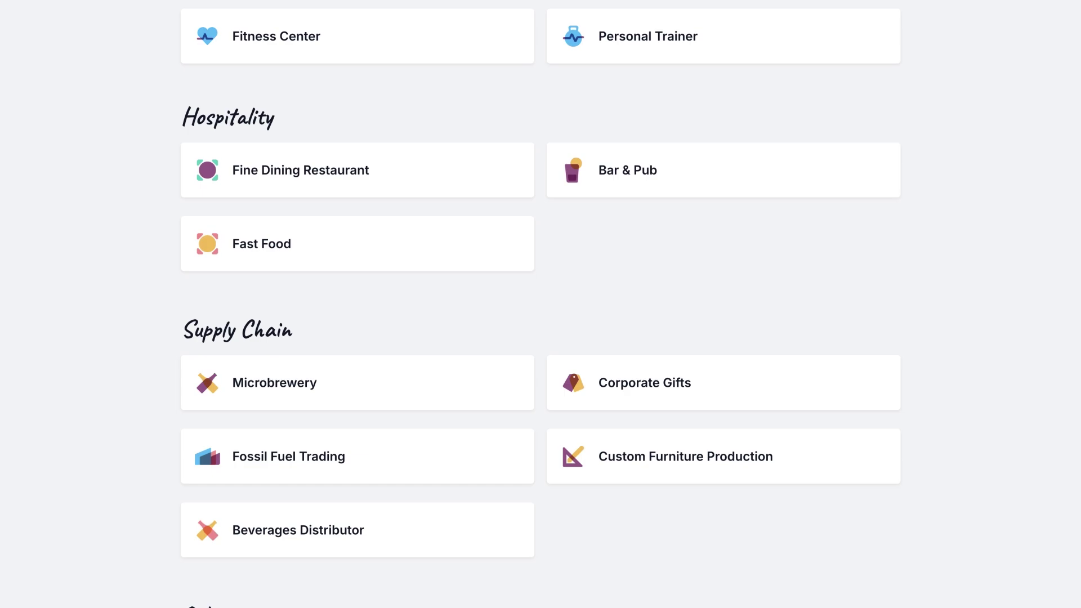